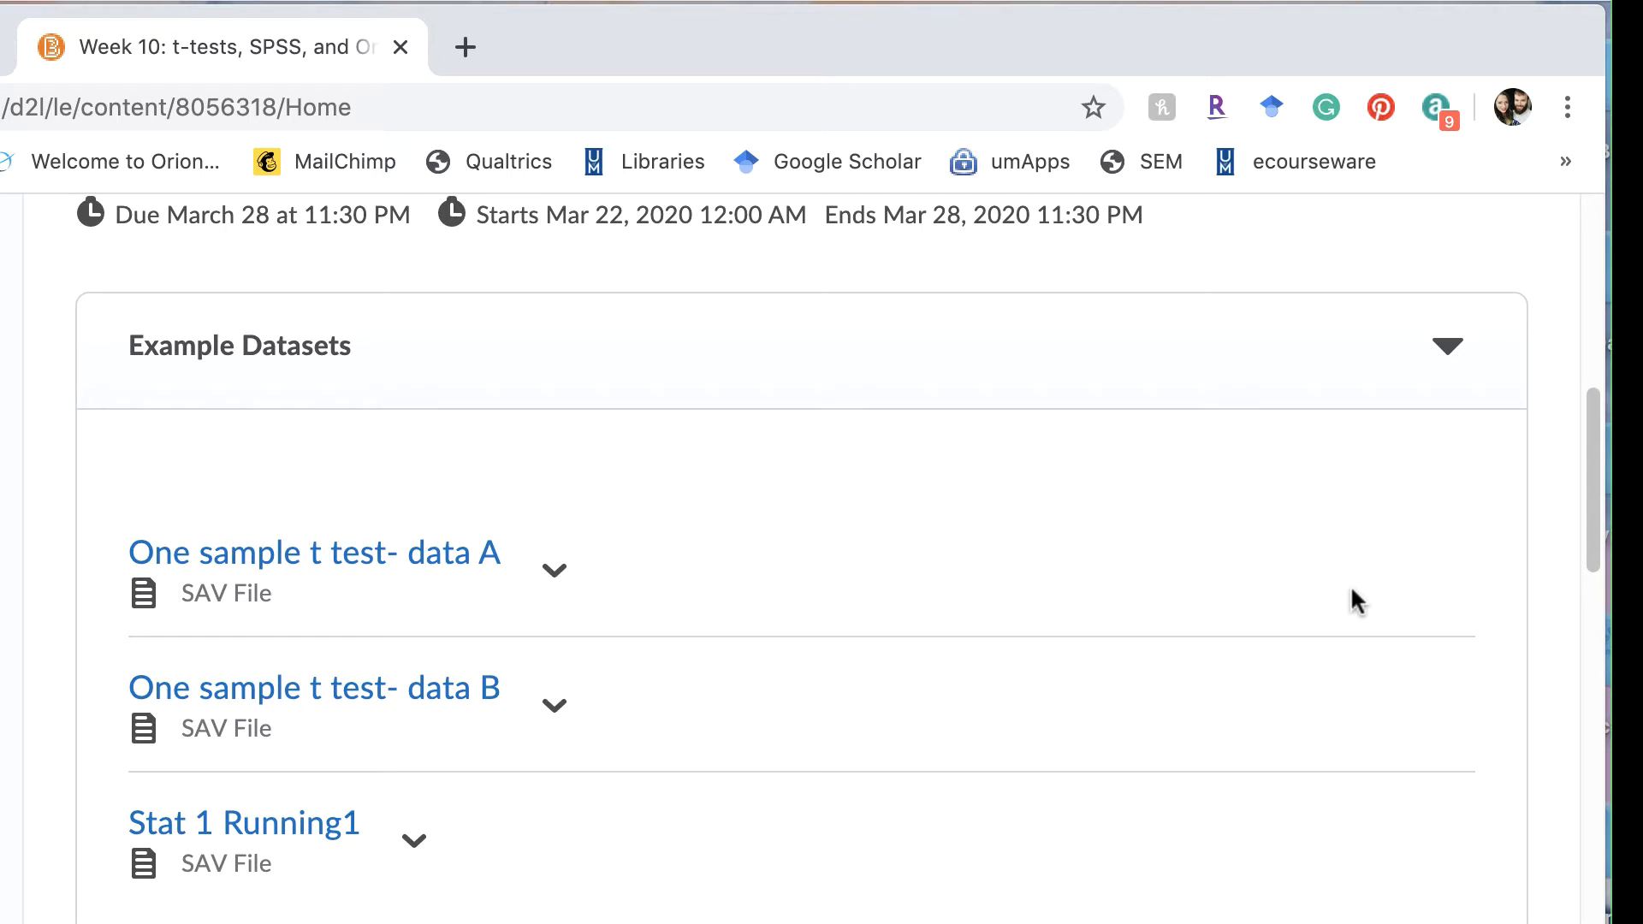
Download the example dataset "One sample t test- data A" and save it as a .sav file in the Downloads folder.
{"action": "left_click", "coordinate": [572, 586]}
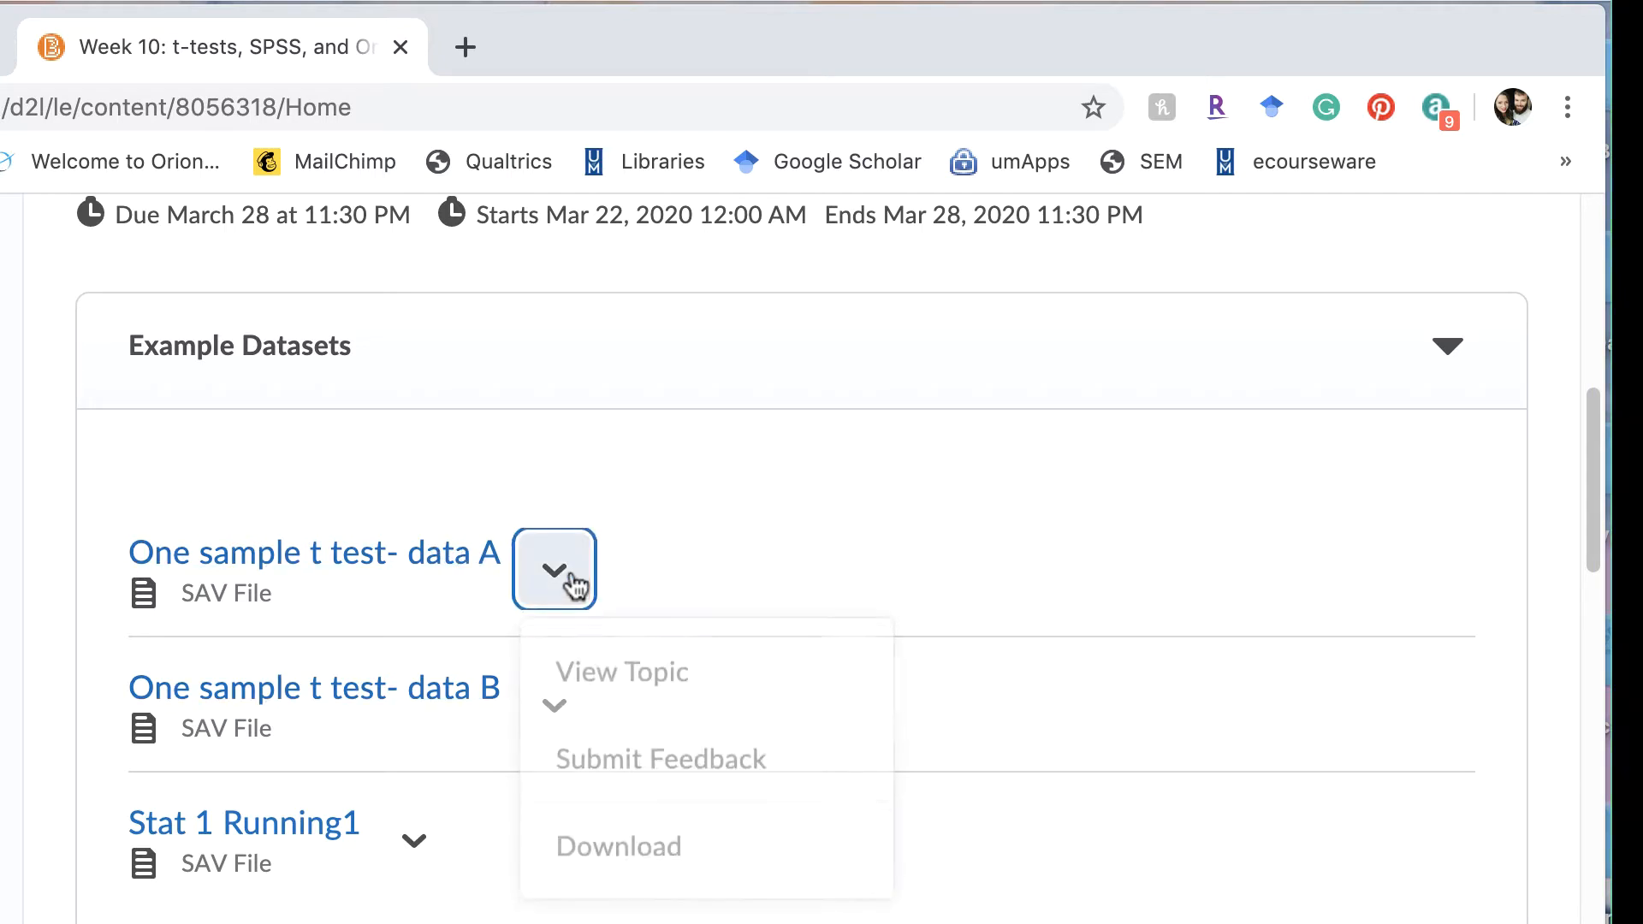
{"action": "left_click", "coordinate": [613, 847]}
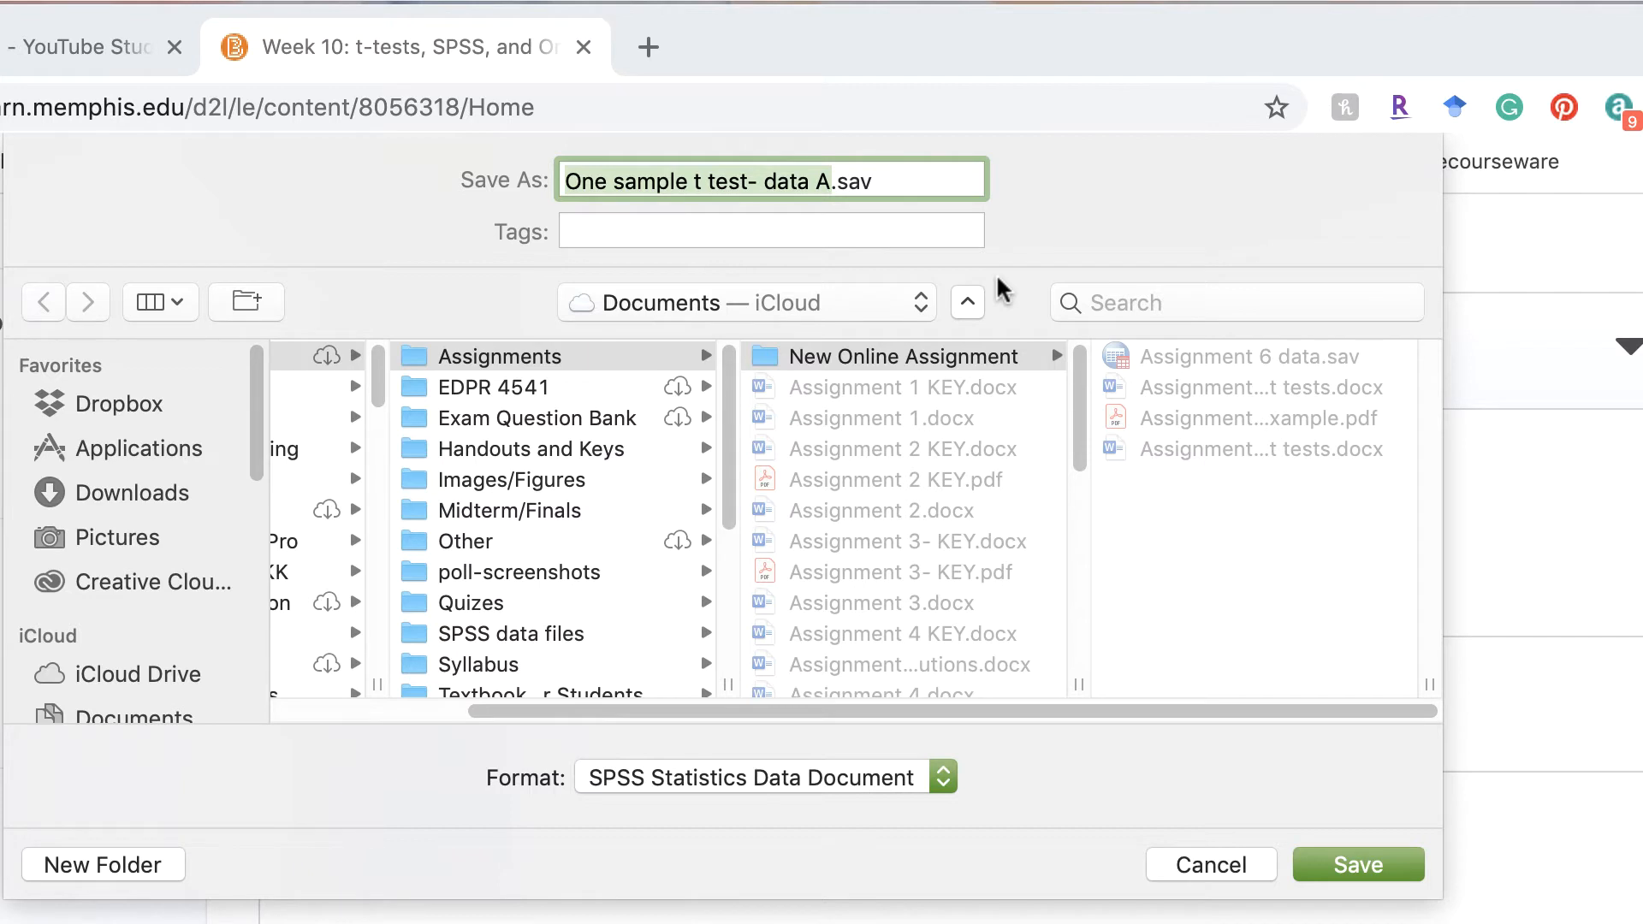
{"action": "left_click", "coordinate": [137, 495]}
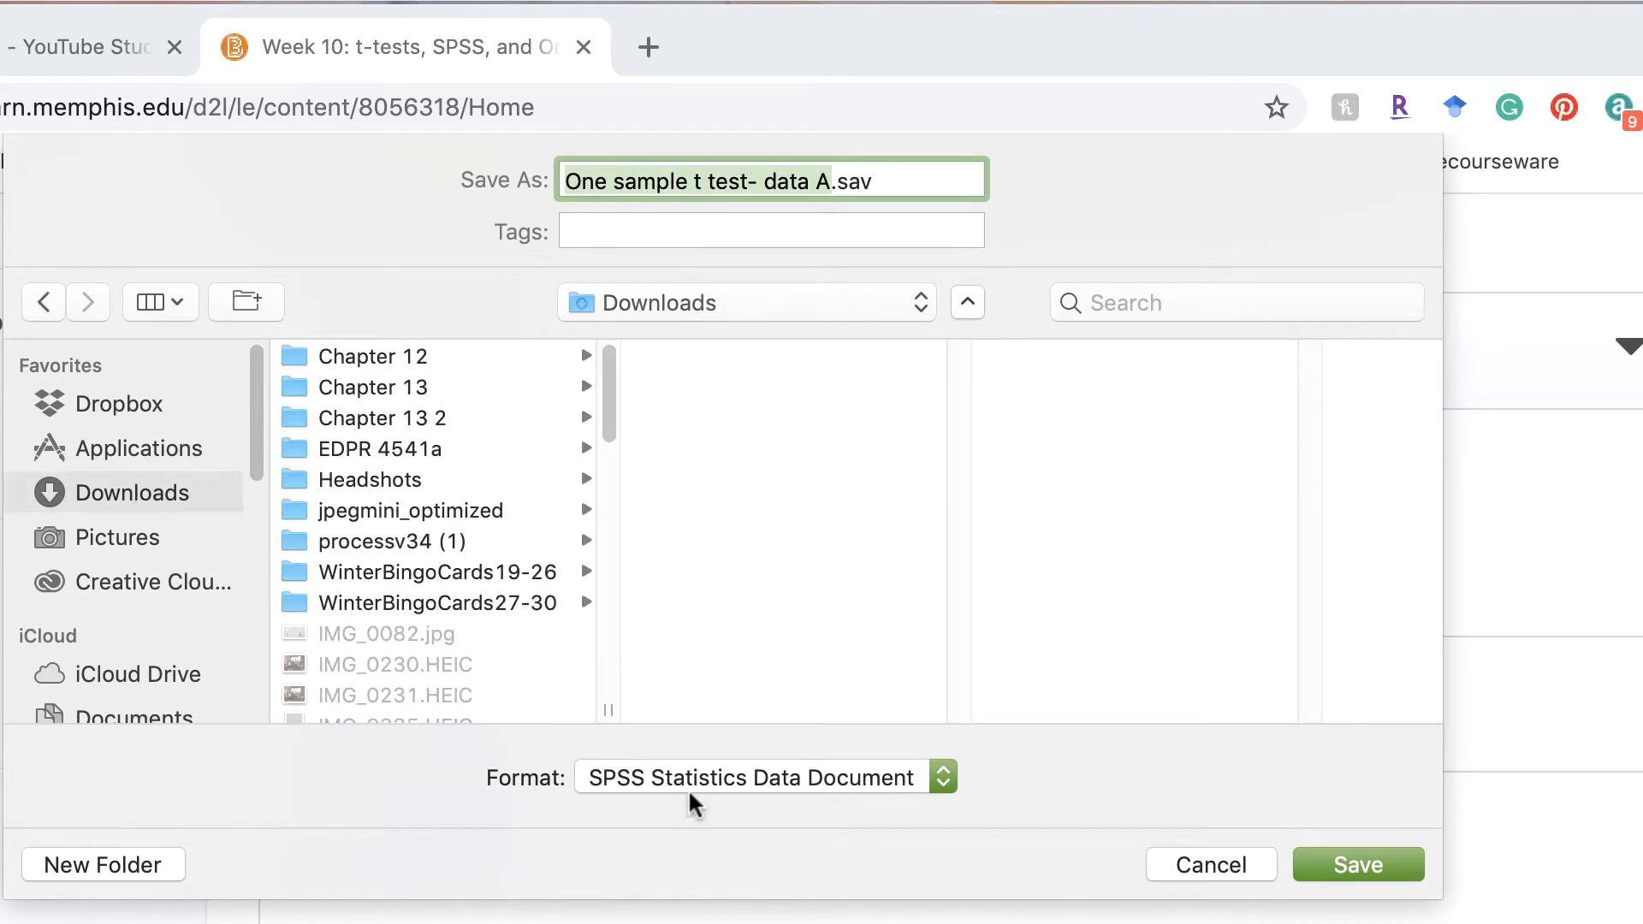
{"action": "left_click", "coordinate": [1332, 856]}
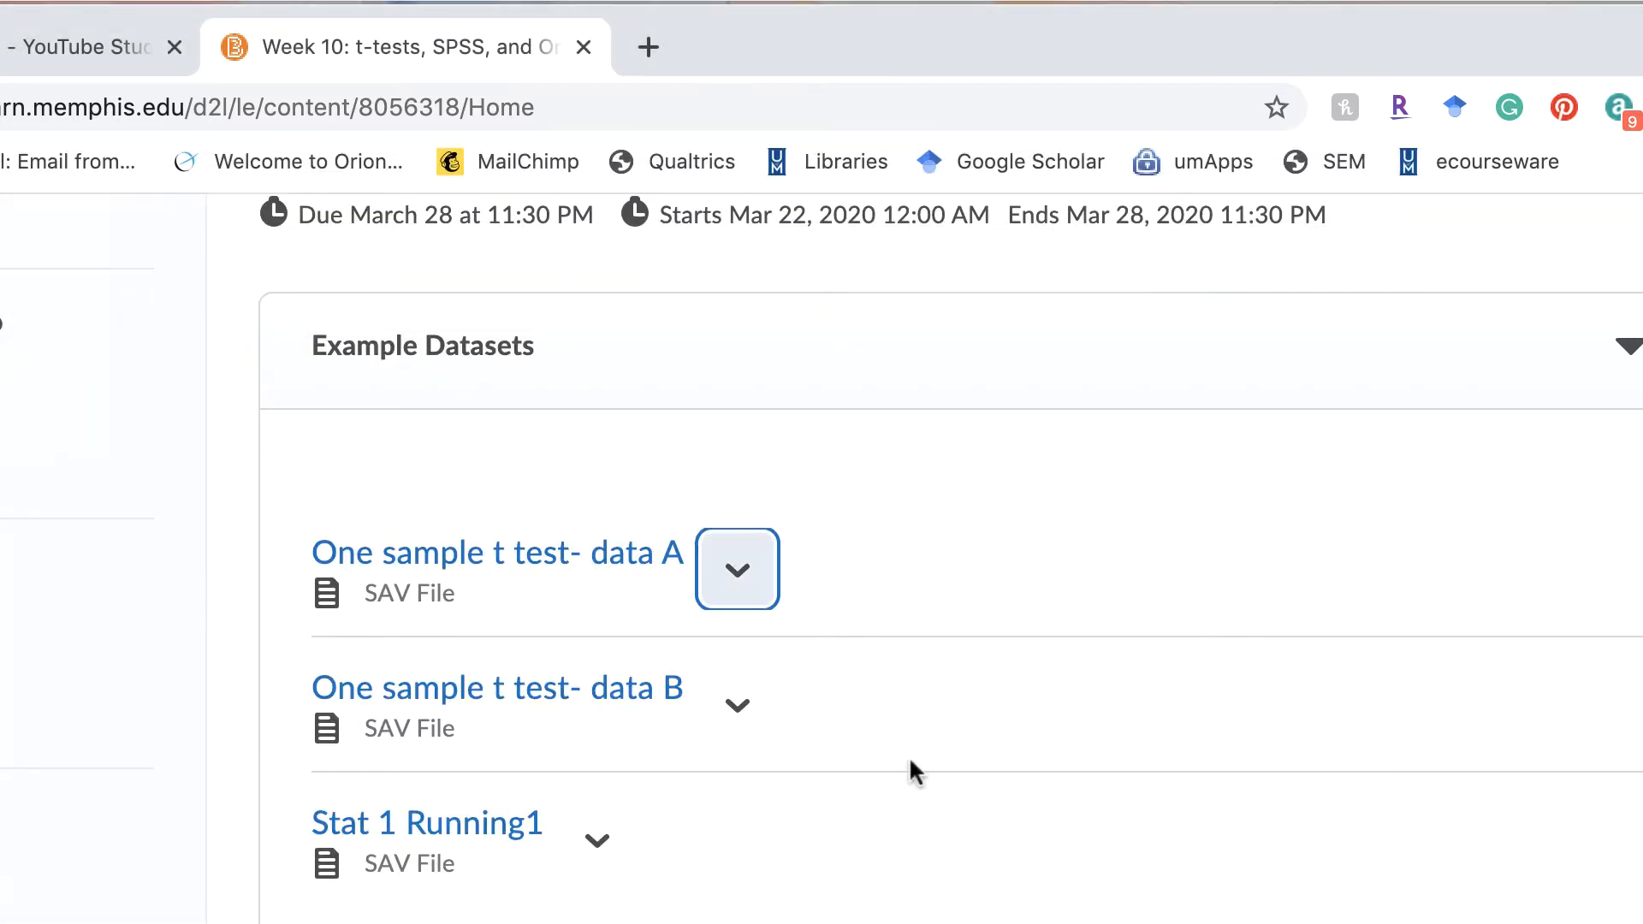
Download the example dataset "One sample t test- data B" and save it as a .sav file in the Downloads folder.
{"action": "left_click", "coordinate": [734, 703]}
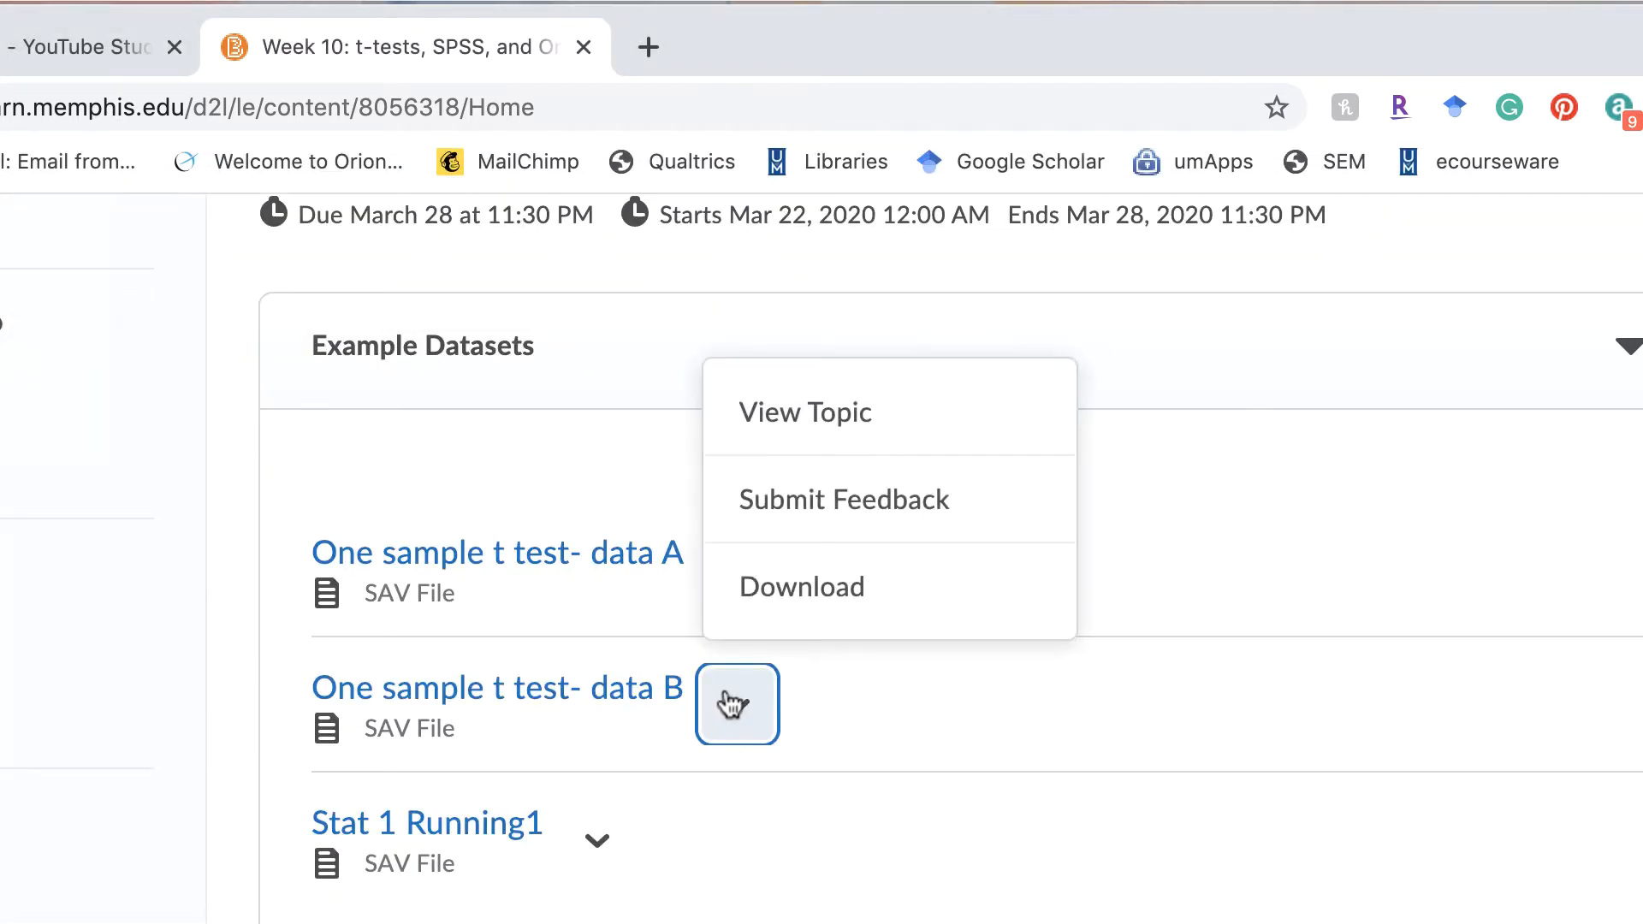
{"action": "left_click", "coordinate": [813, 586]}
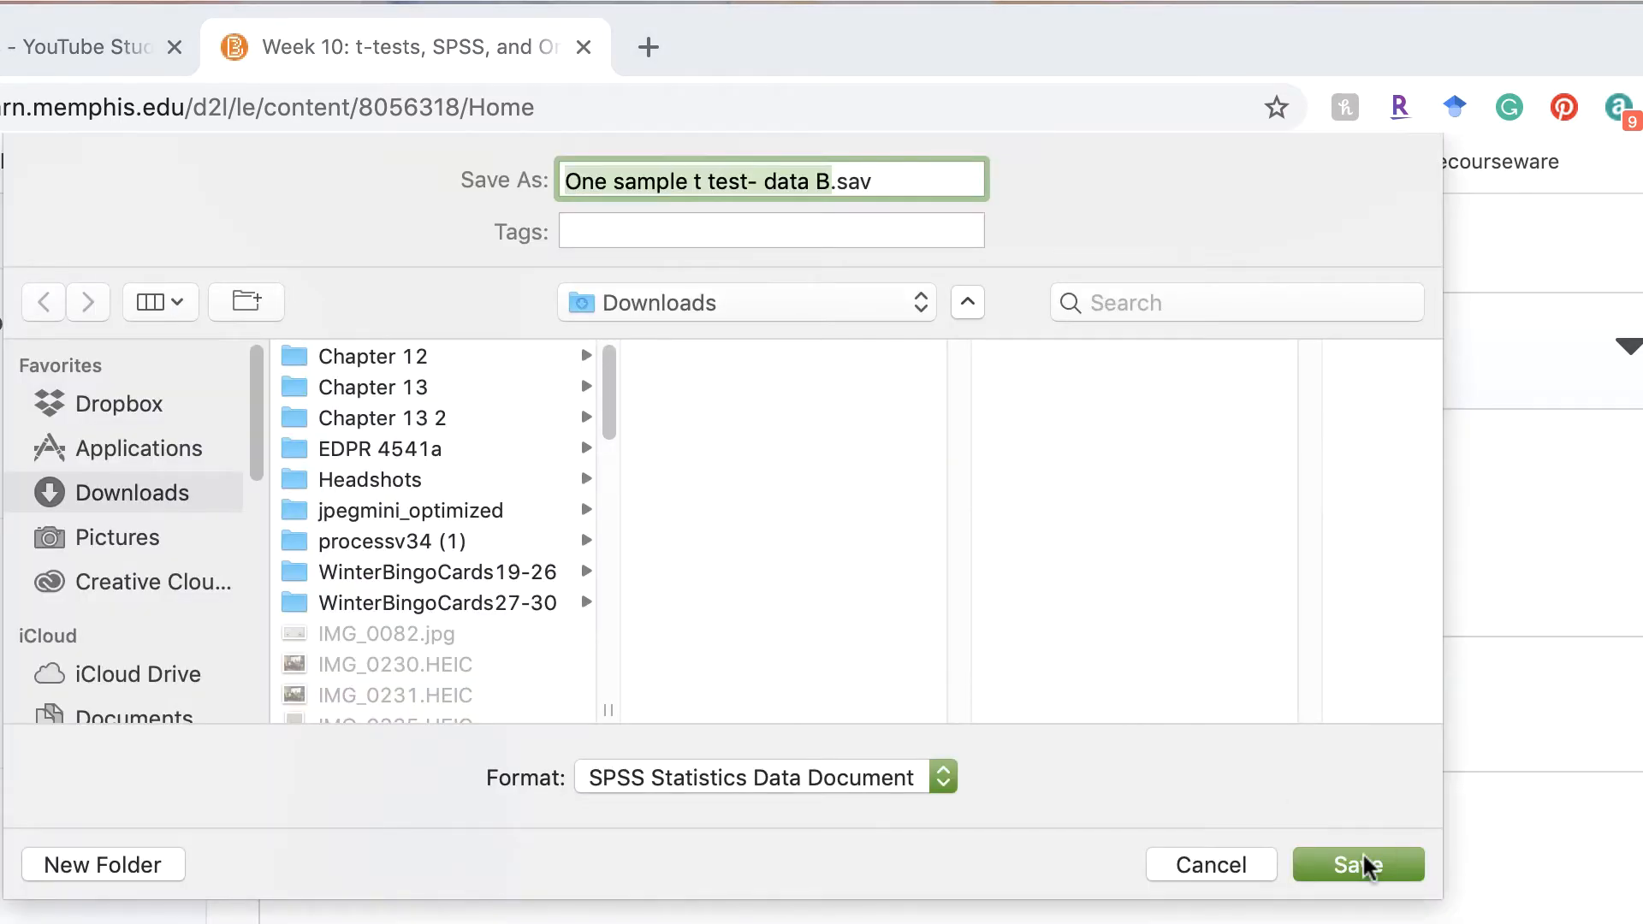
{"action": "left_click", "coordinate": [1364, 860]}
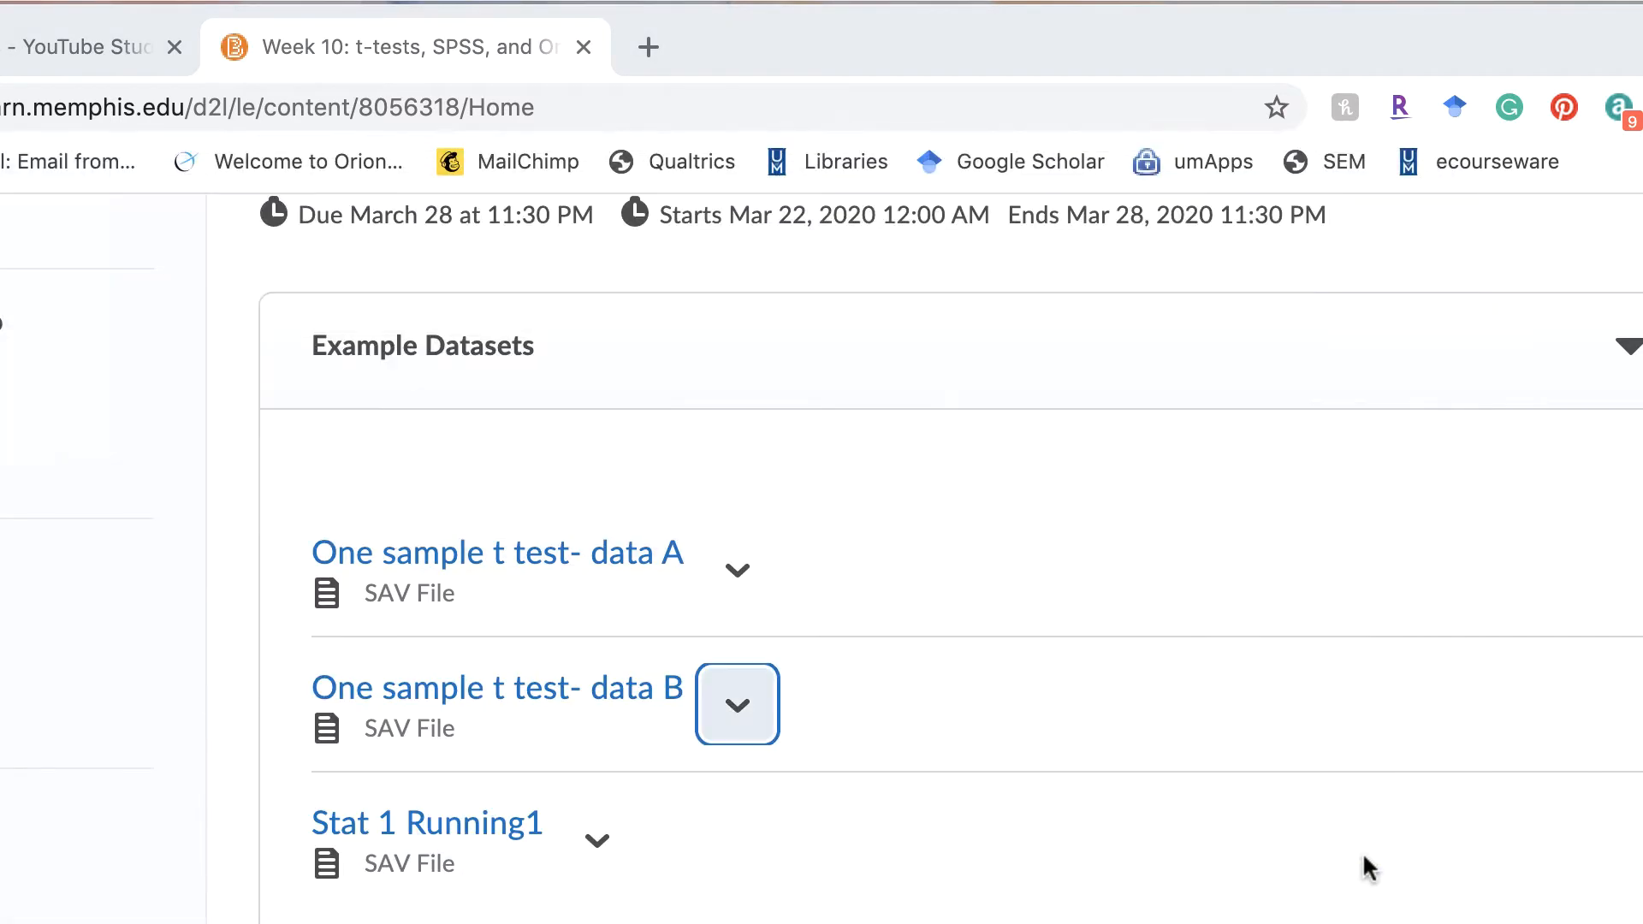
Search the web for "office 365" in a new tab and sign in to Microsoft Office with the university account's password.
{"action": "left_click", "coordinate": [810, 48]}
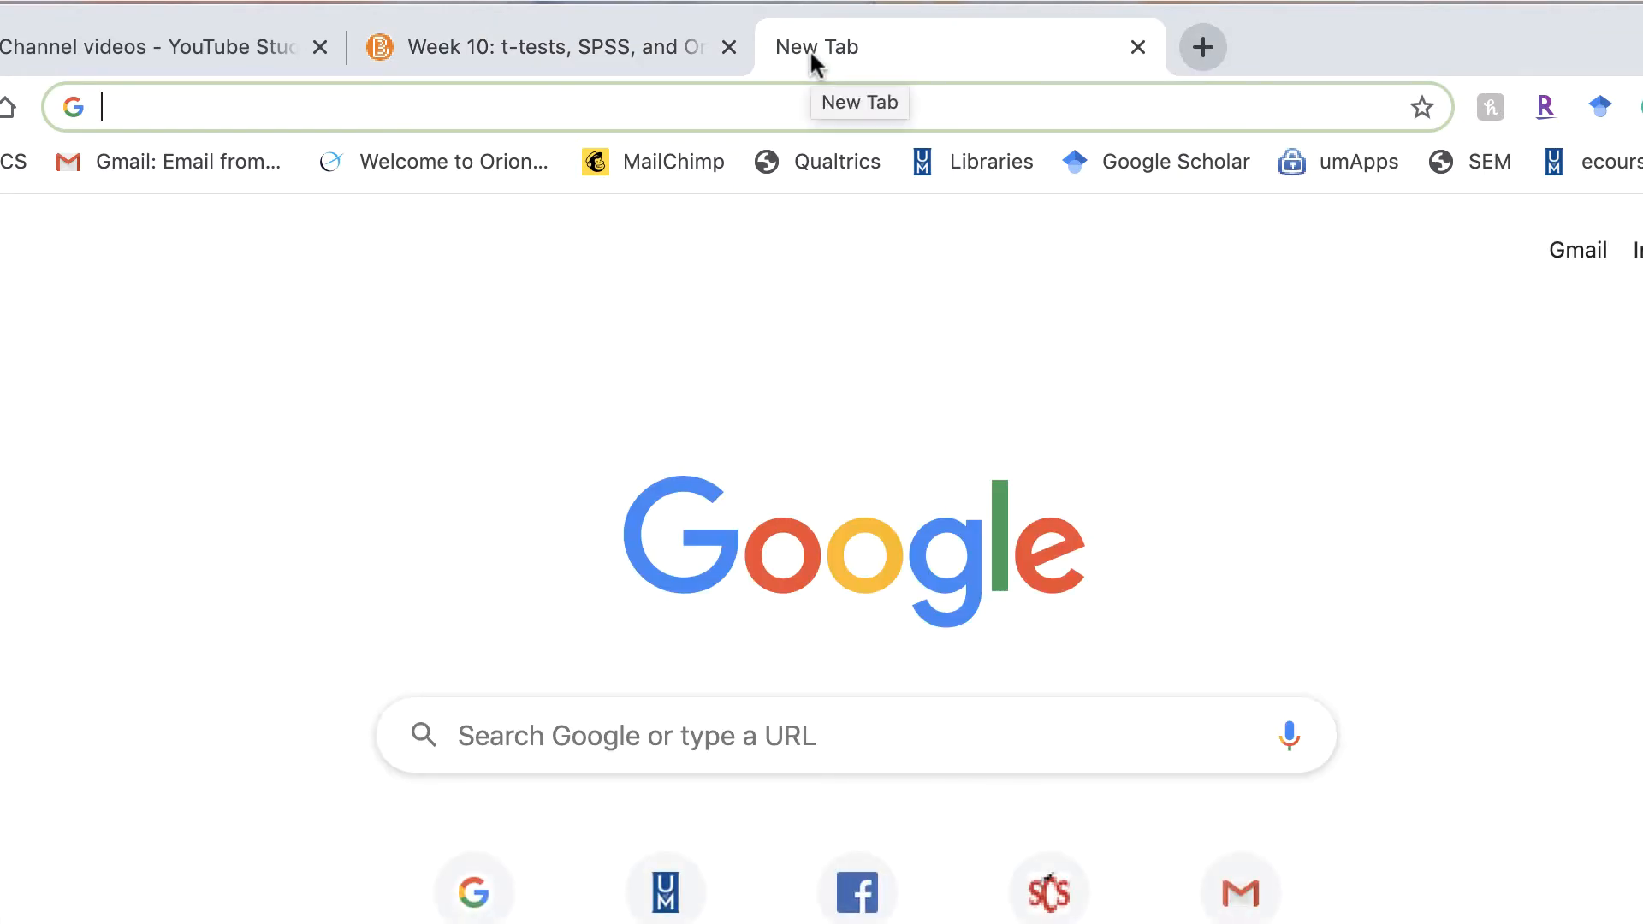
{"action": "type", "text": "office 365"}
{"action": "key", "text": "Return"}
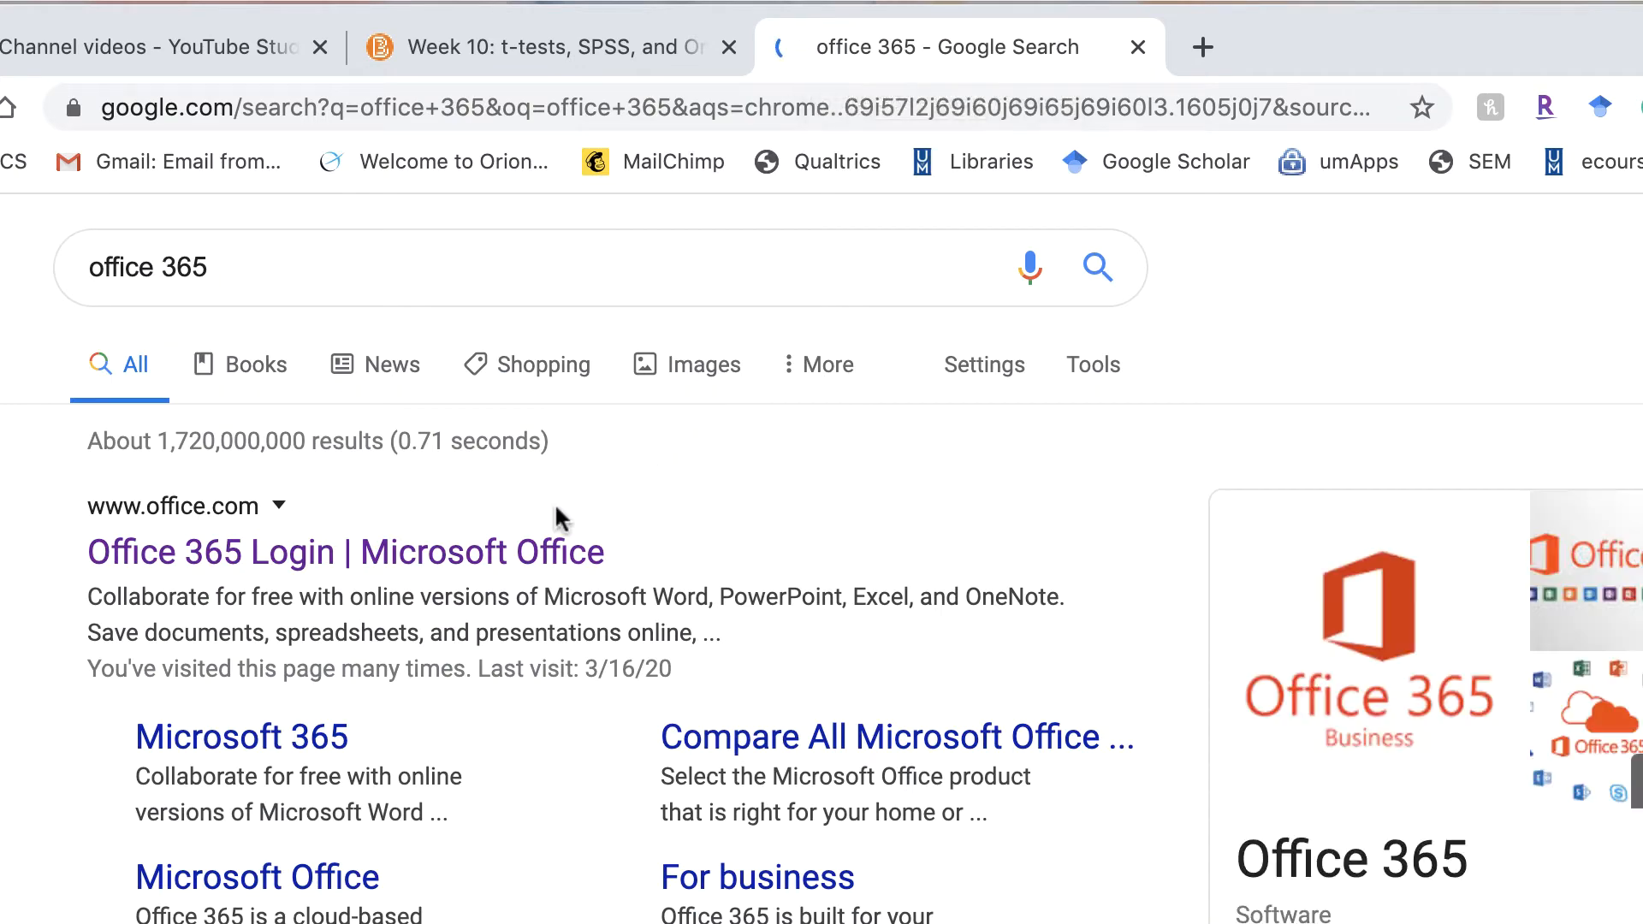
{"action": "left_click", "coordinate": [542, 561]}
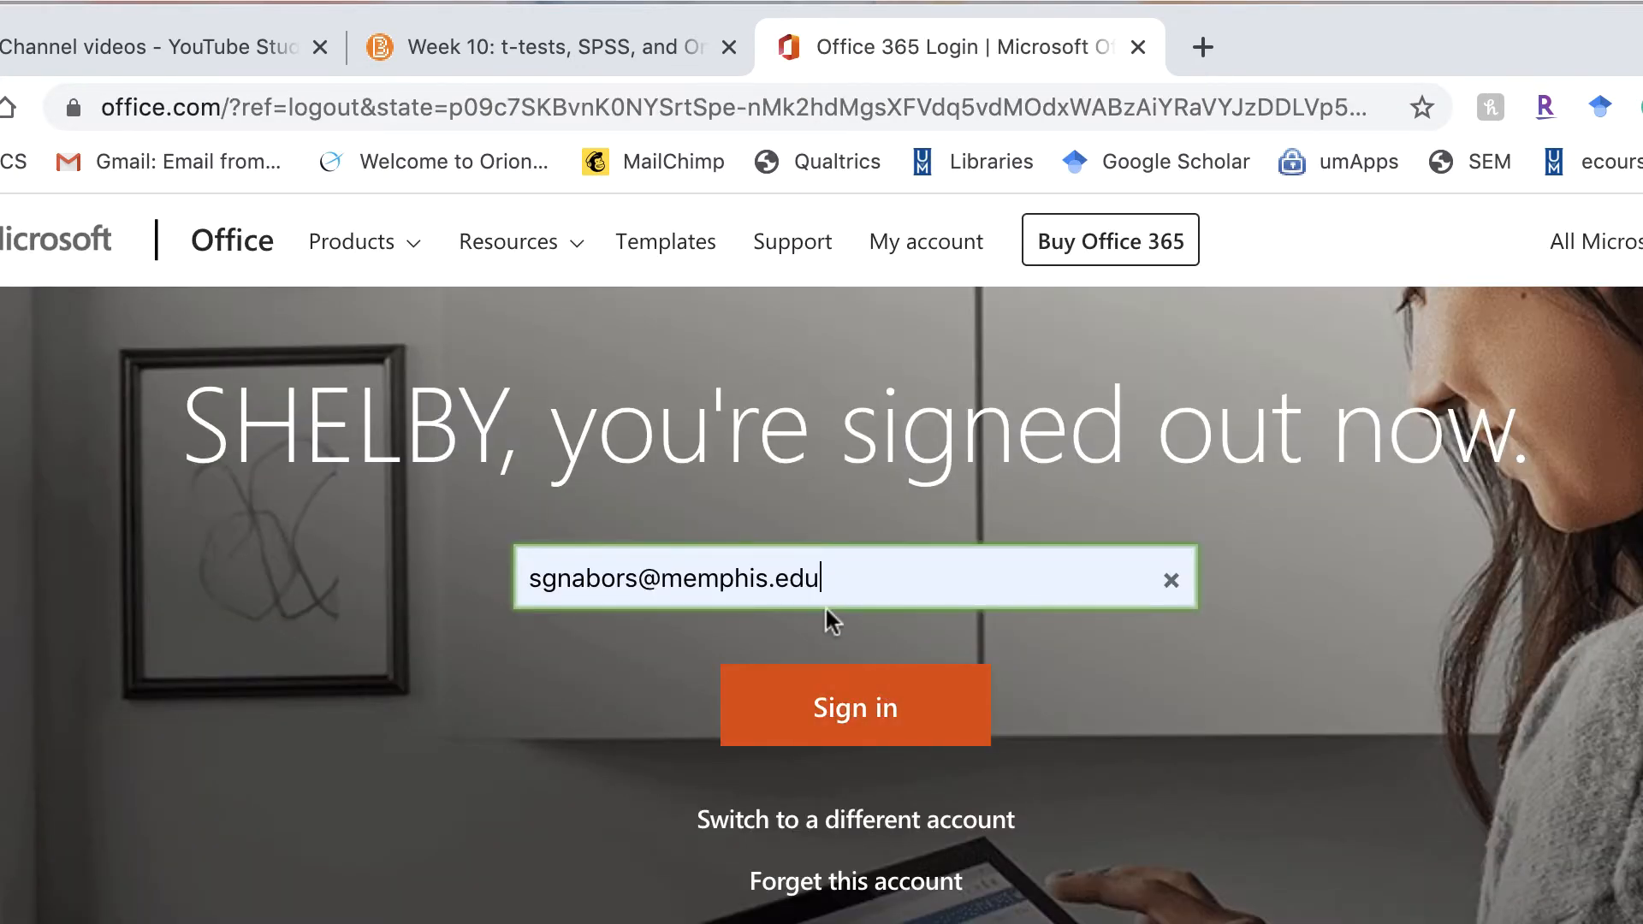
{"action": "left_click", "coordinate": [852, 721]}
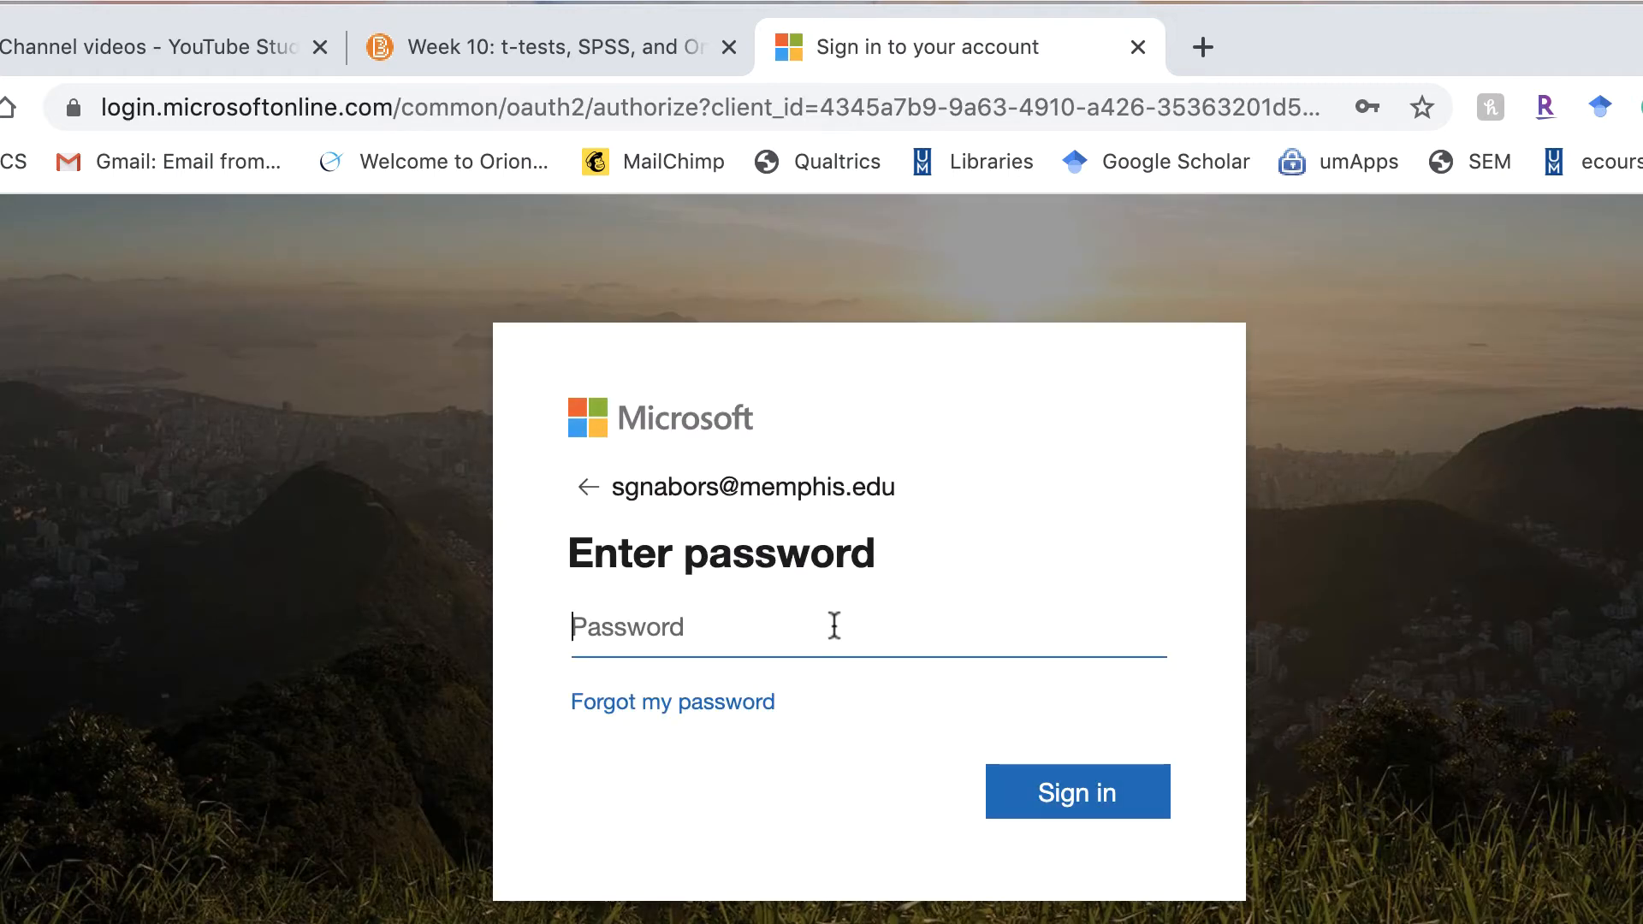
{"action": "type", "text": "•"}
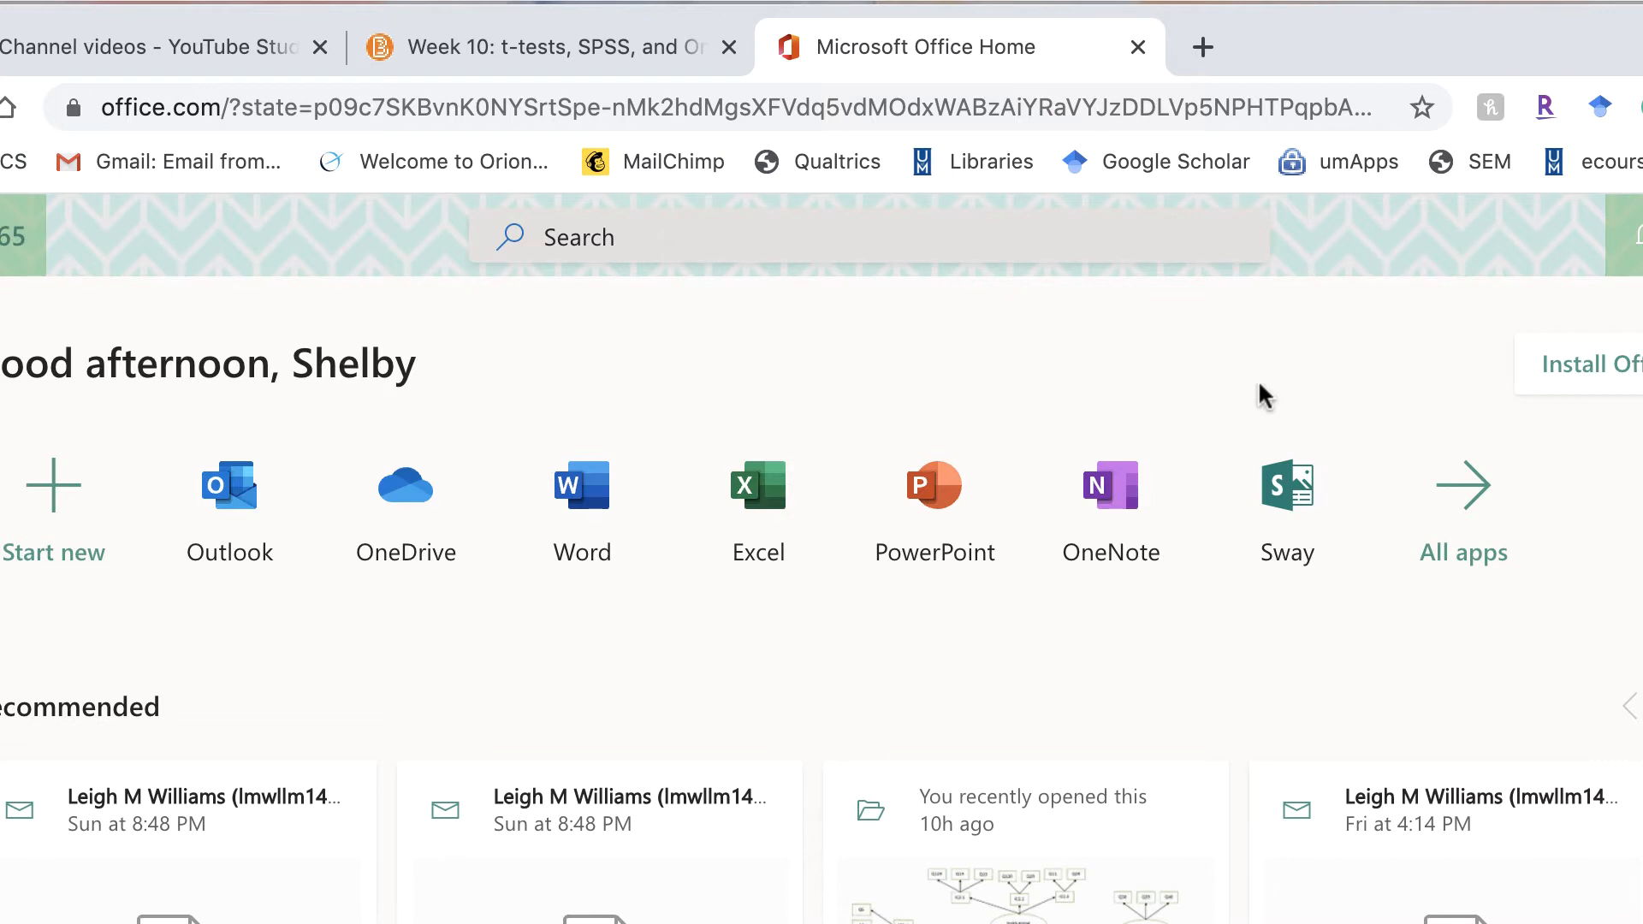
Upload One sample t test- data A.sav and data B.sav from Downloads to OneDrive and locate them in the file list.
{"action": "left_click", "coordinate": [399, 519]}
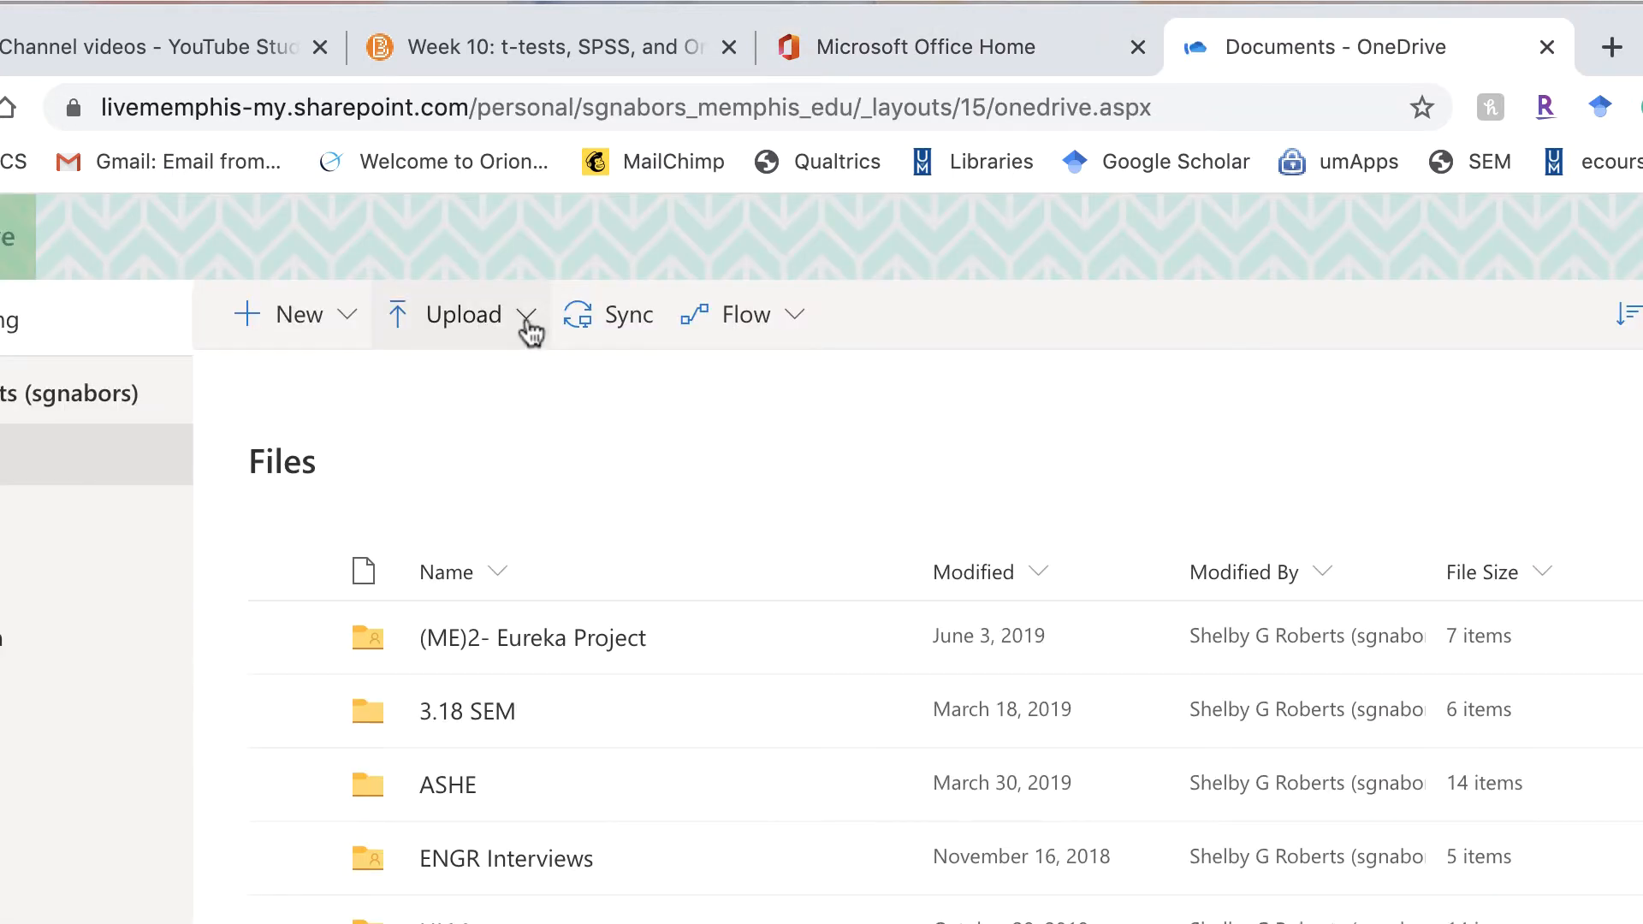
{"action": "left_click", "coordinate": [528, 317]}
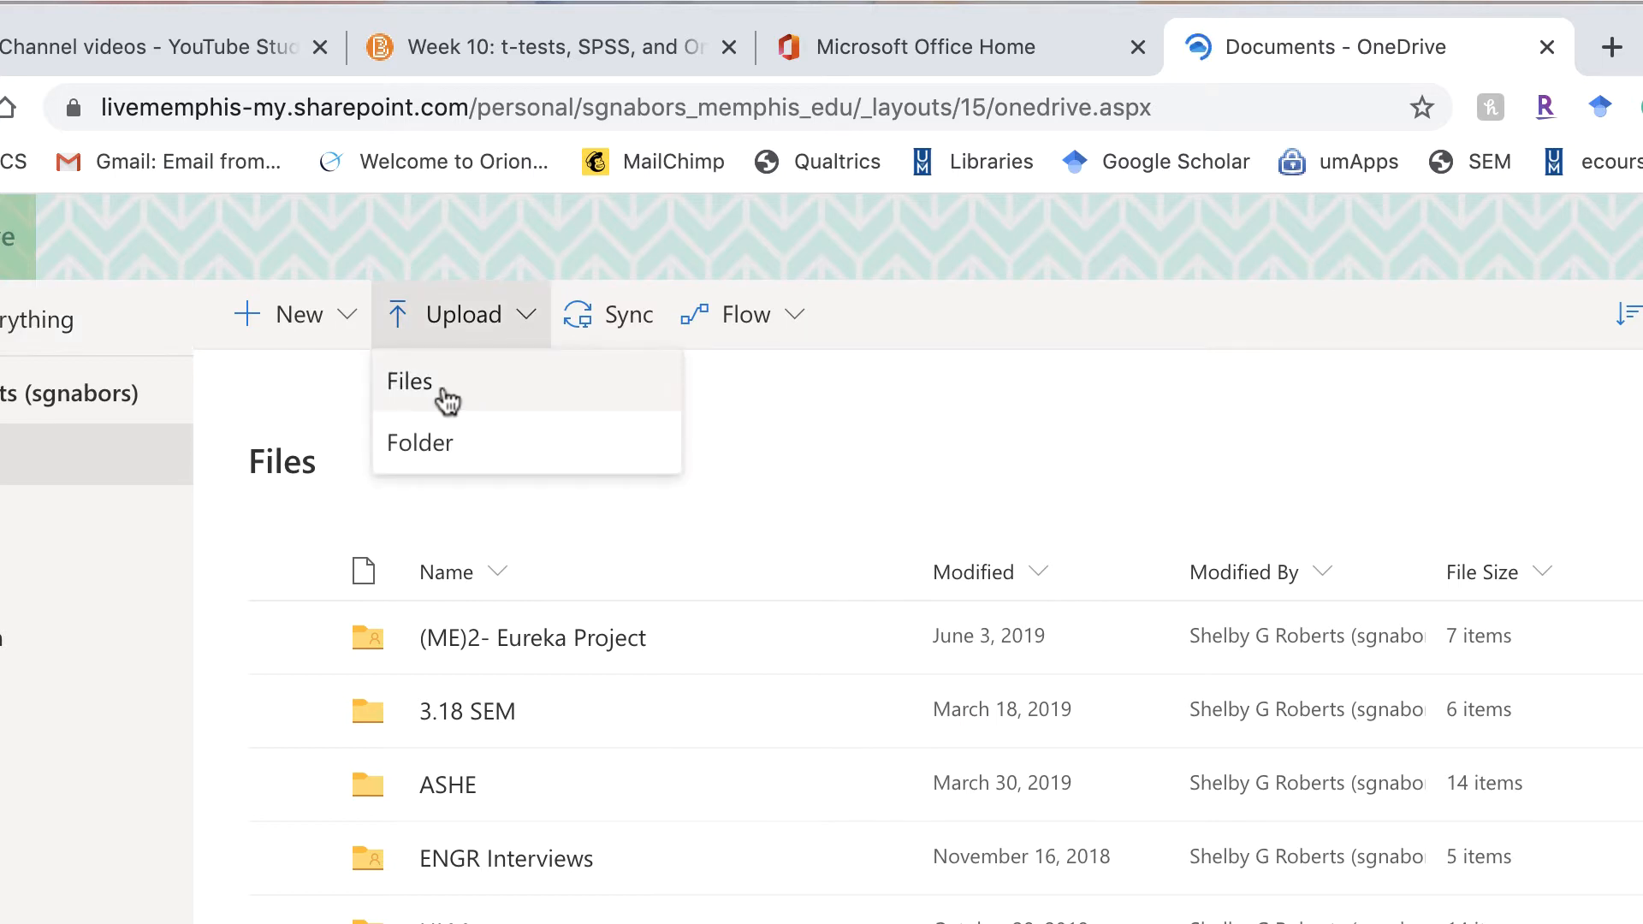
{"action": "left_click", "coordinate": [436, 393]}
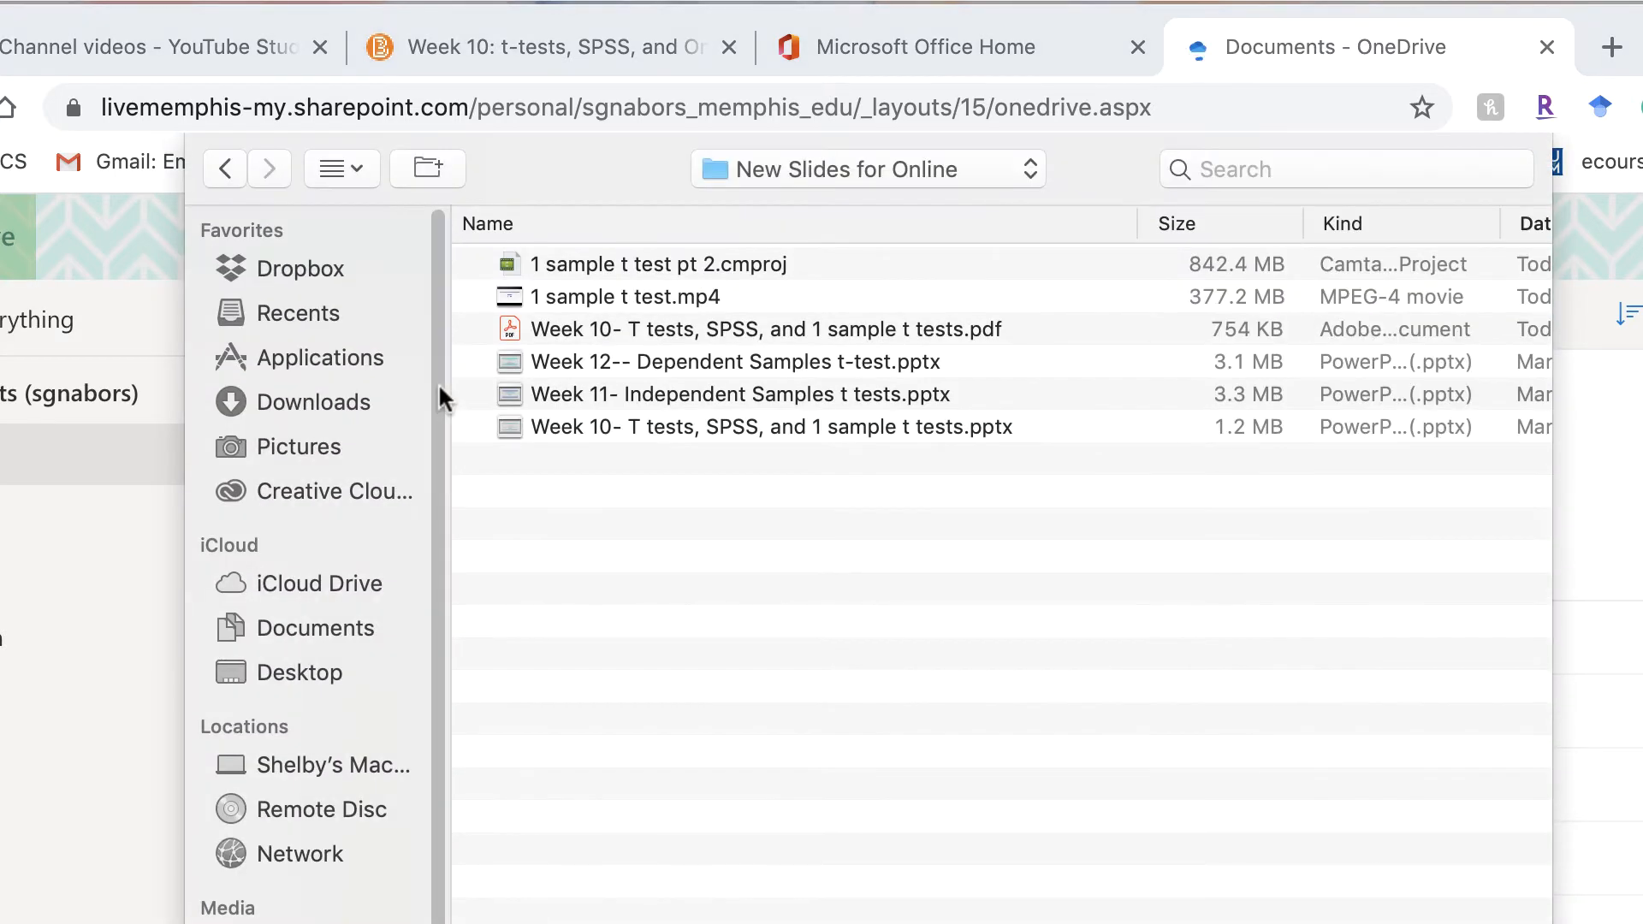
{"action": "left_click", "coordinate": [300, 418]}
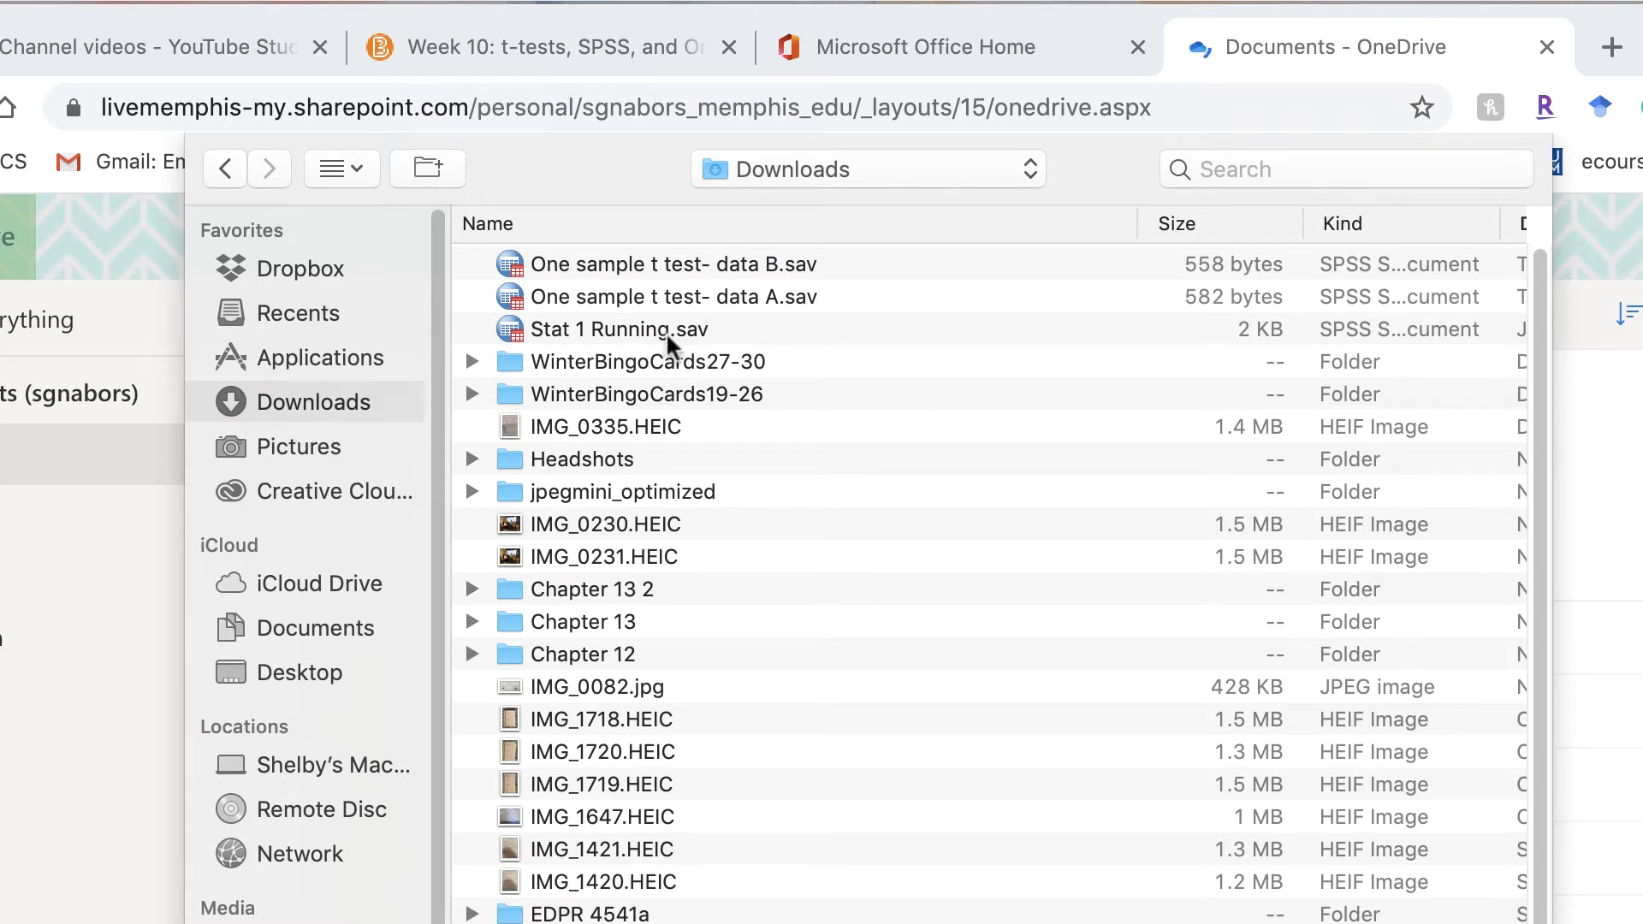
{"action": "left_click", "coordinate": [682, 267]}
{"action": "left_click", "coordinate": [685, 301], "text": "shift"}
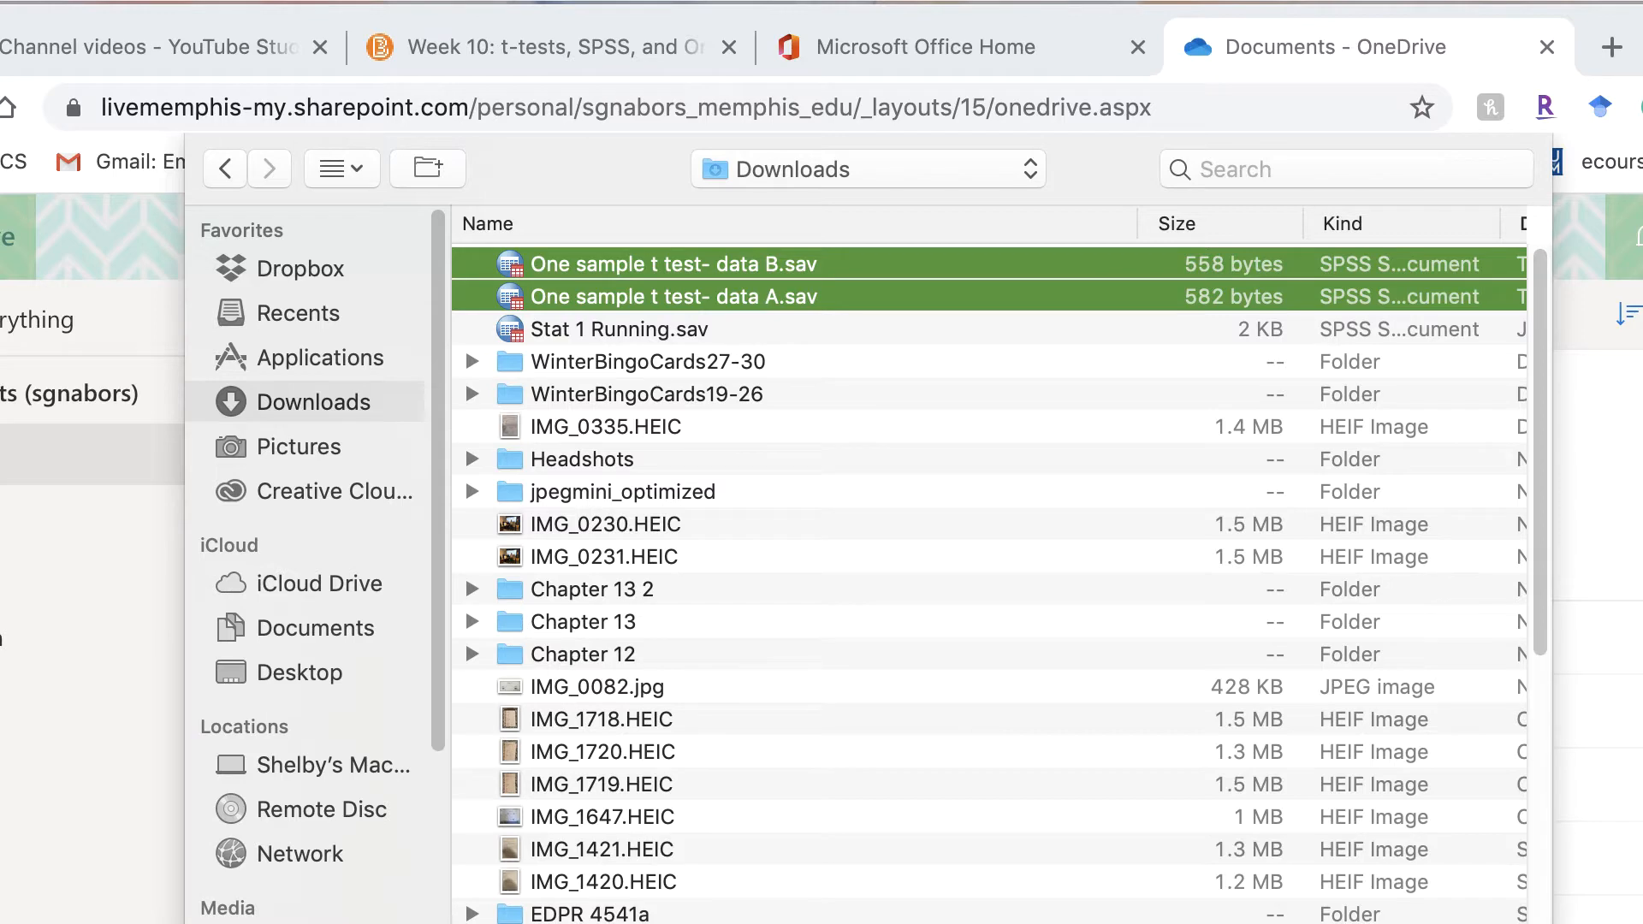
{"action": "left_click", "coordinate": [1467, 923]}
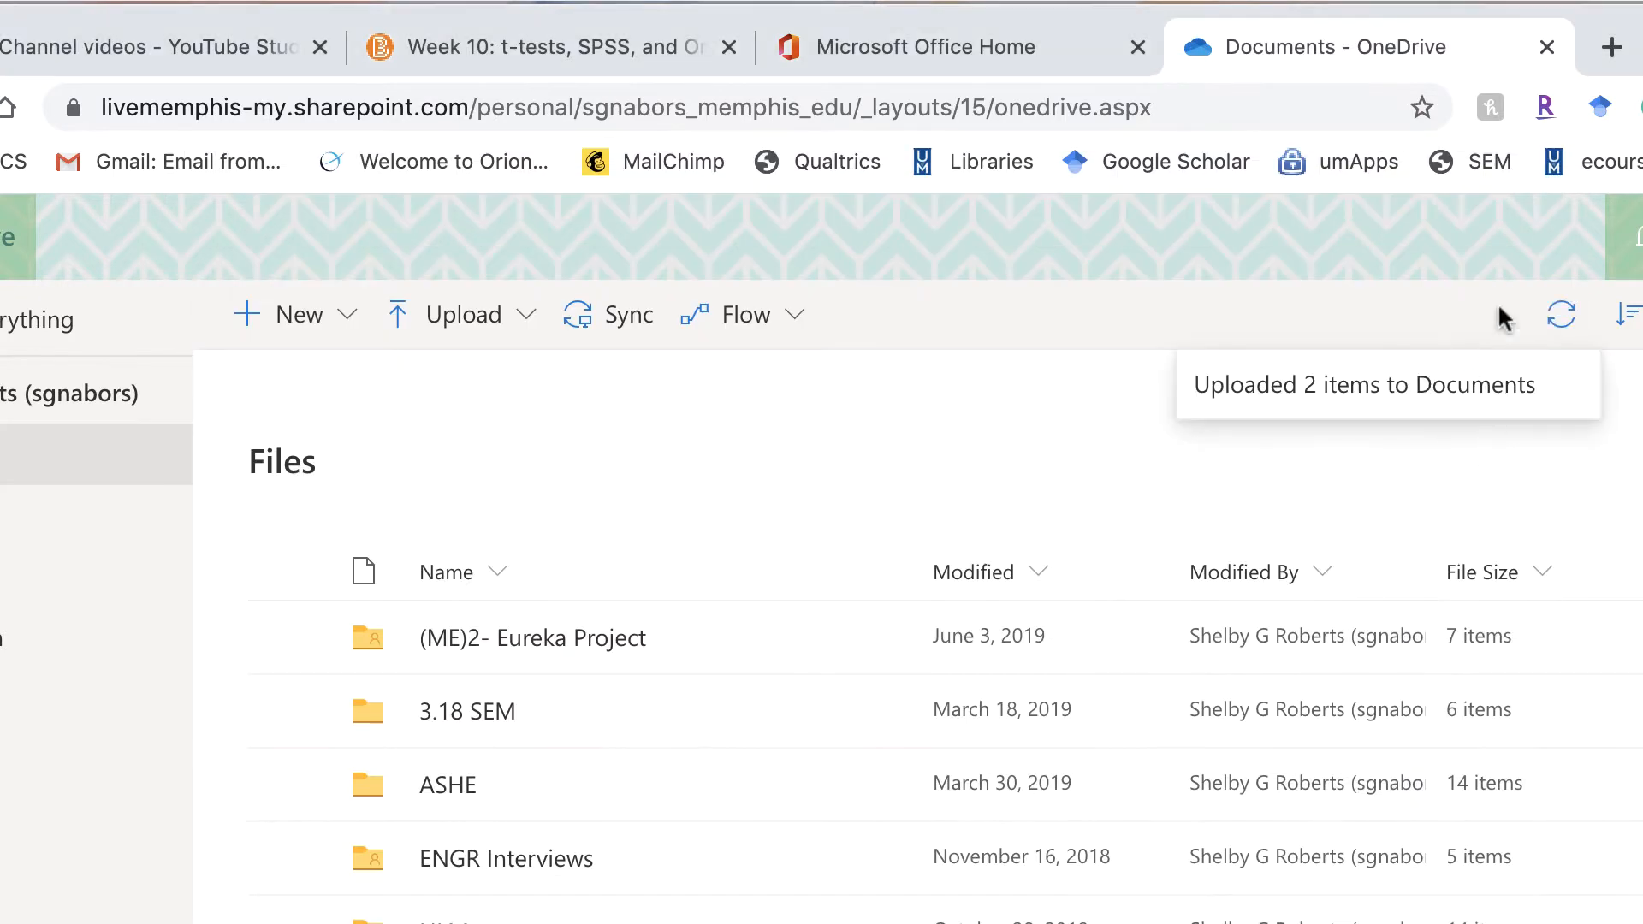
{"action": "scroll", "coordinate": [1483, 477], "scroll_direction": "down", "scroll_amount": 10}
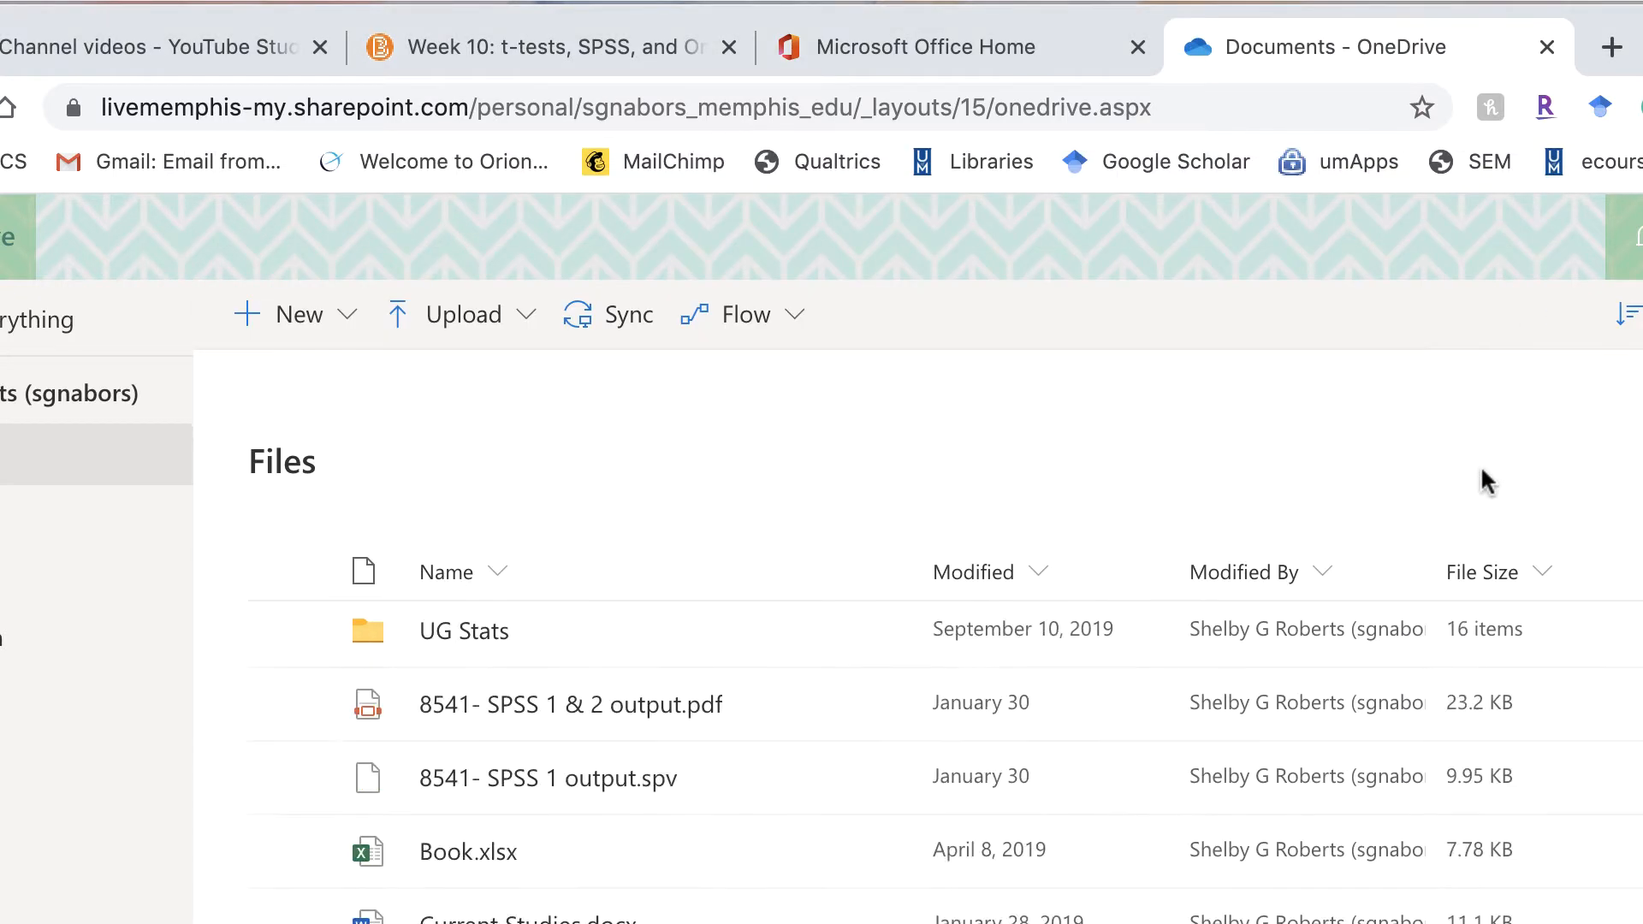
{"action": "scroll", "coordinate": [1059, 796], "scroll_direction": "up", "scroll_amount": 4}
{"action": "scroll", "coordinate": [1058, 799], "scroll_direction": "down", "scroll_amount": 8}
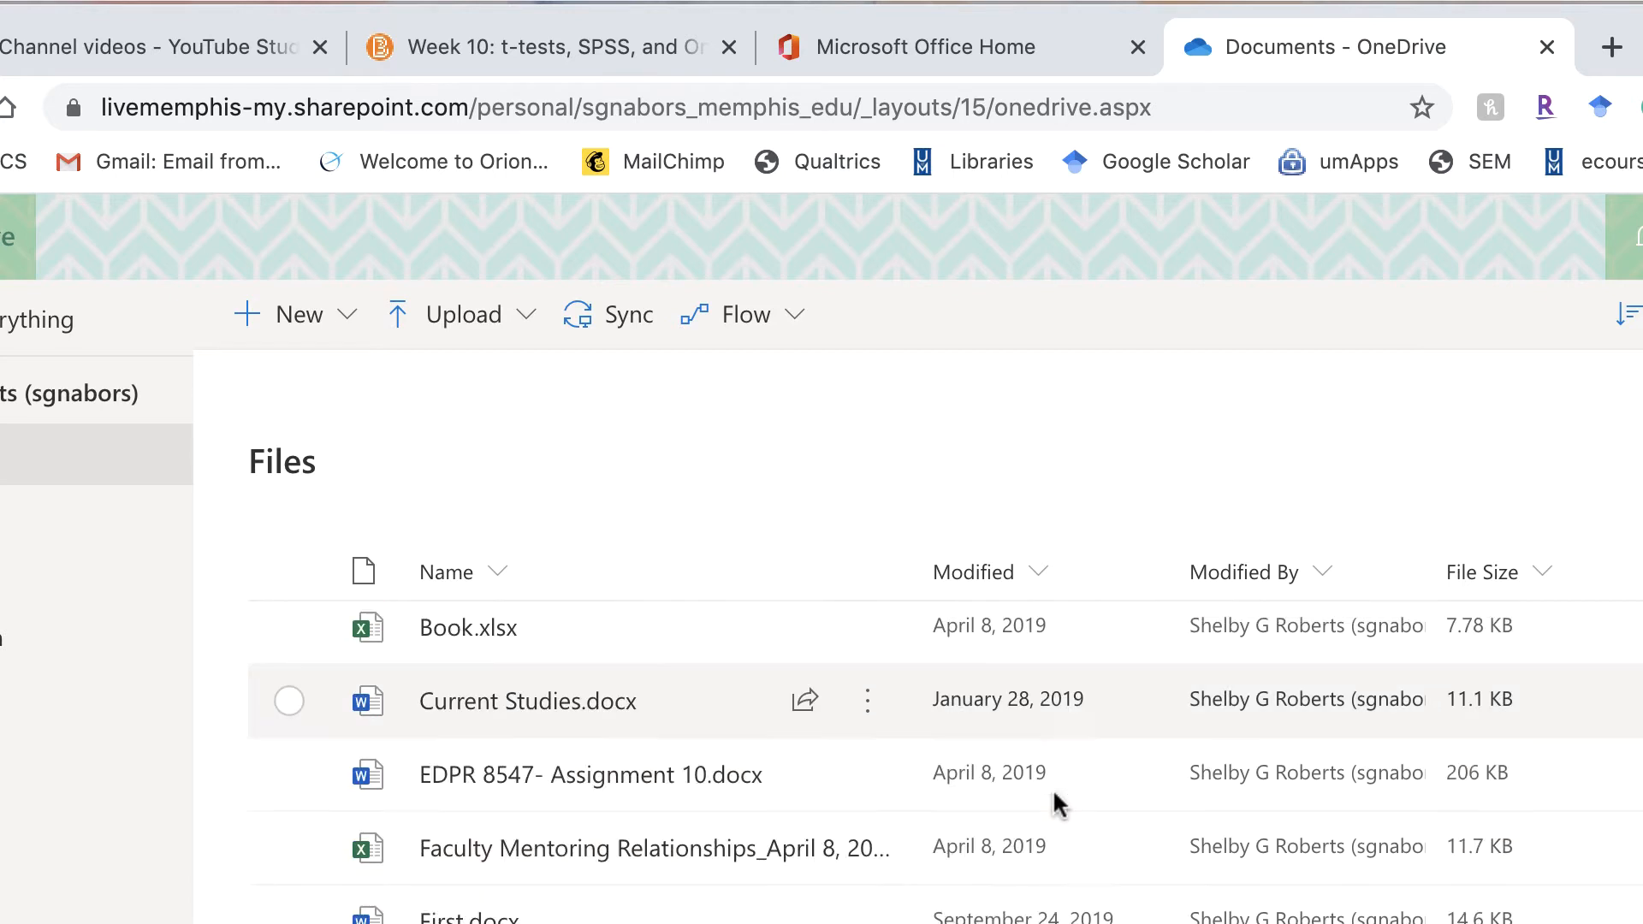
{"action": "scroll", "coordinate": [1059, 804], "scroll_direction": "down", "scroll_amount": 4}
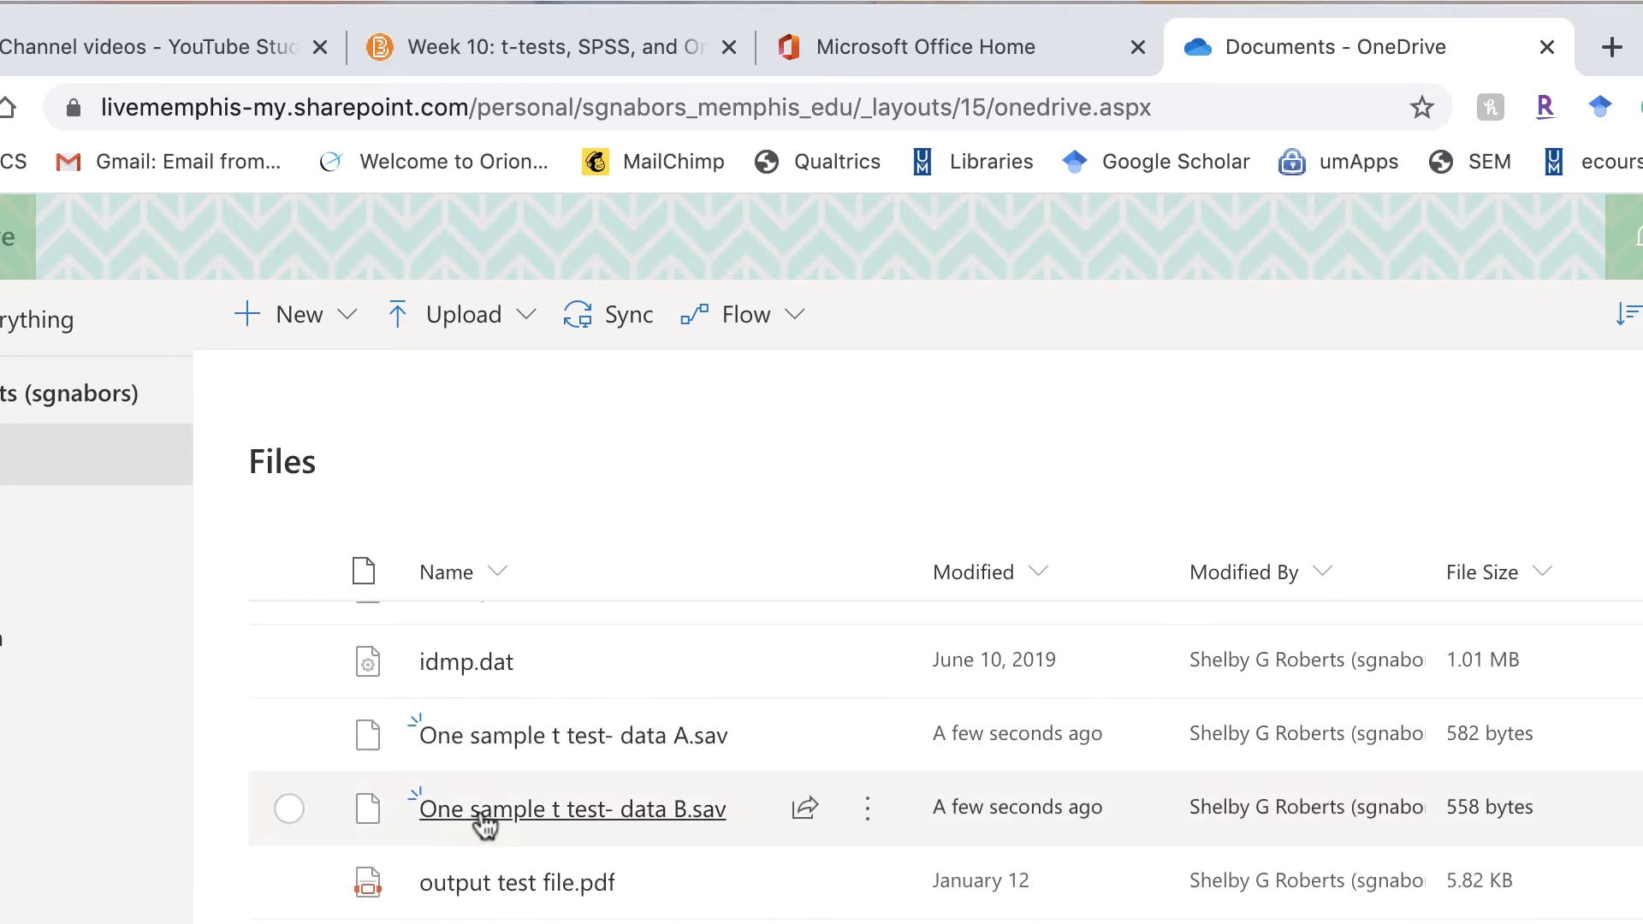
{"action": "mouse_move", "coordinate": [650, 774]}
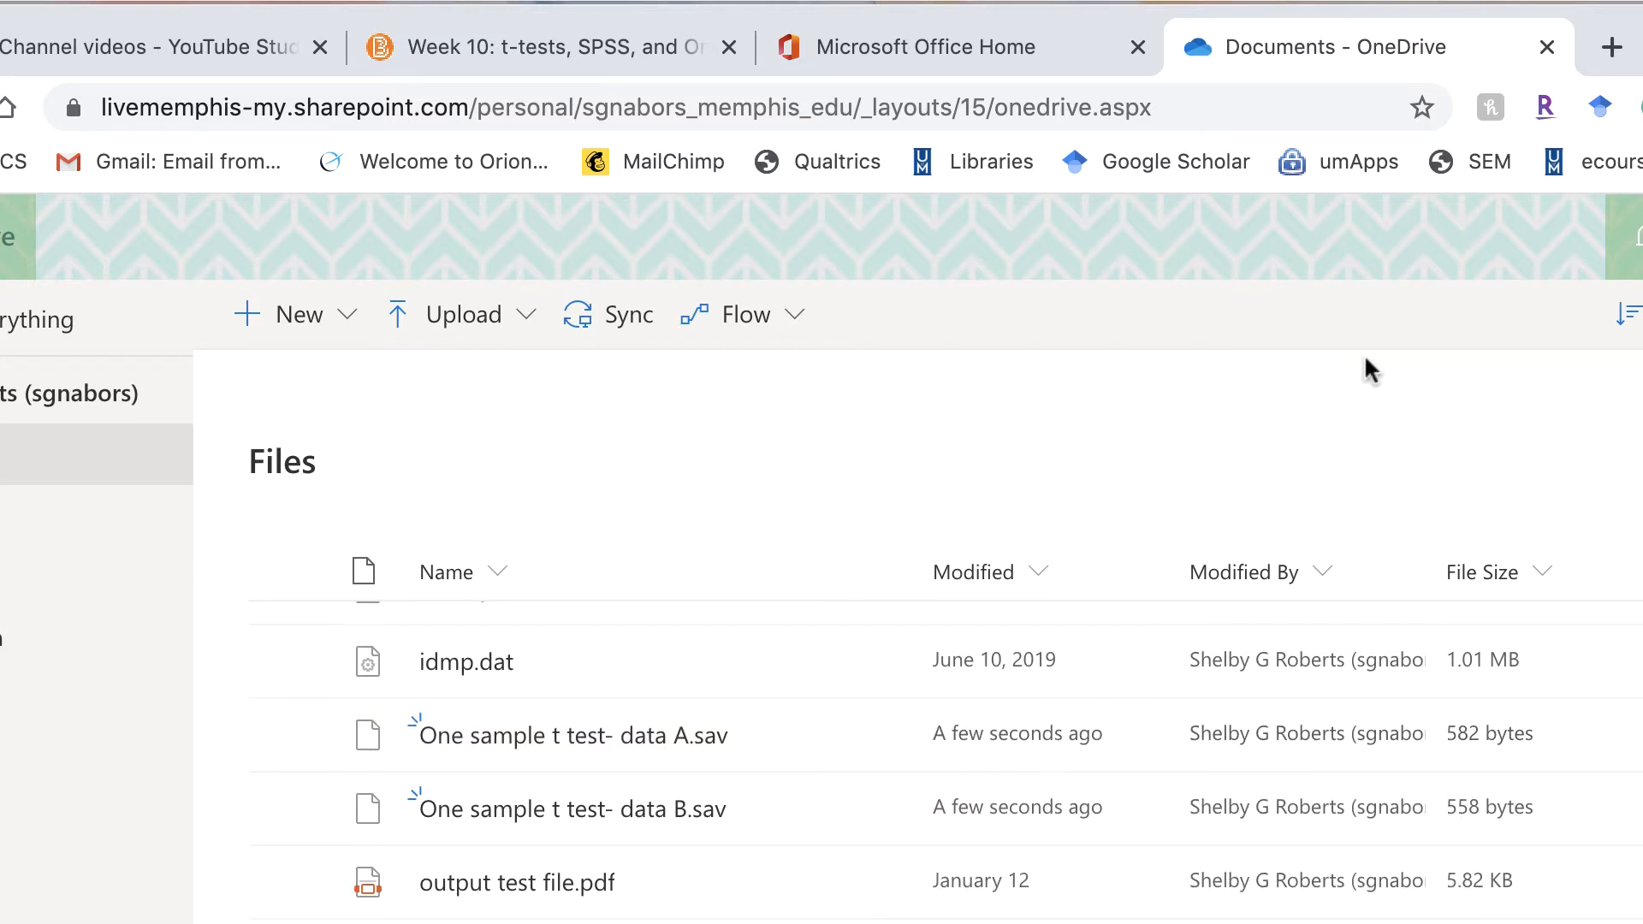
Search the web for "umapps" in a new tab and go through the umApps Solutions page to the application log-on page.
{"action": "left_click", "coordinate": [1611, 47]}
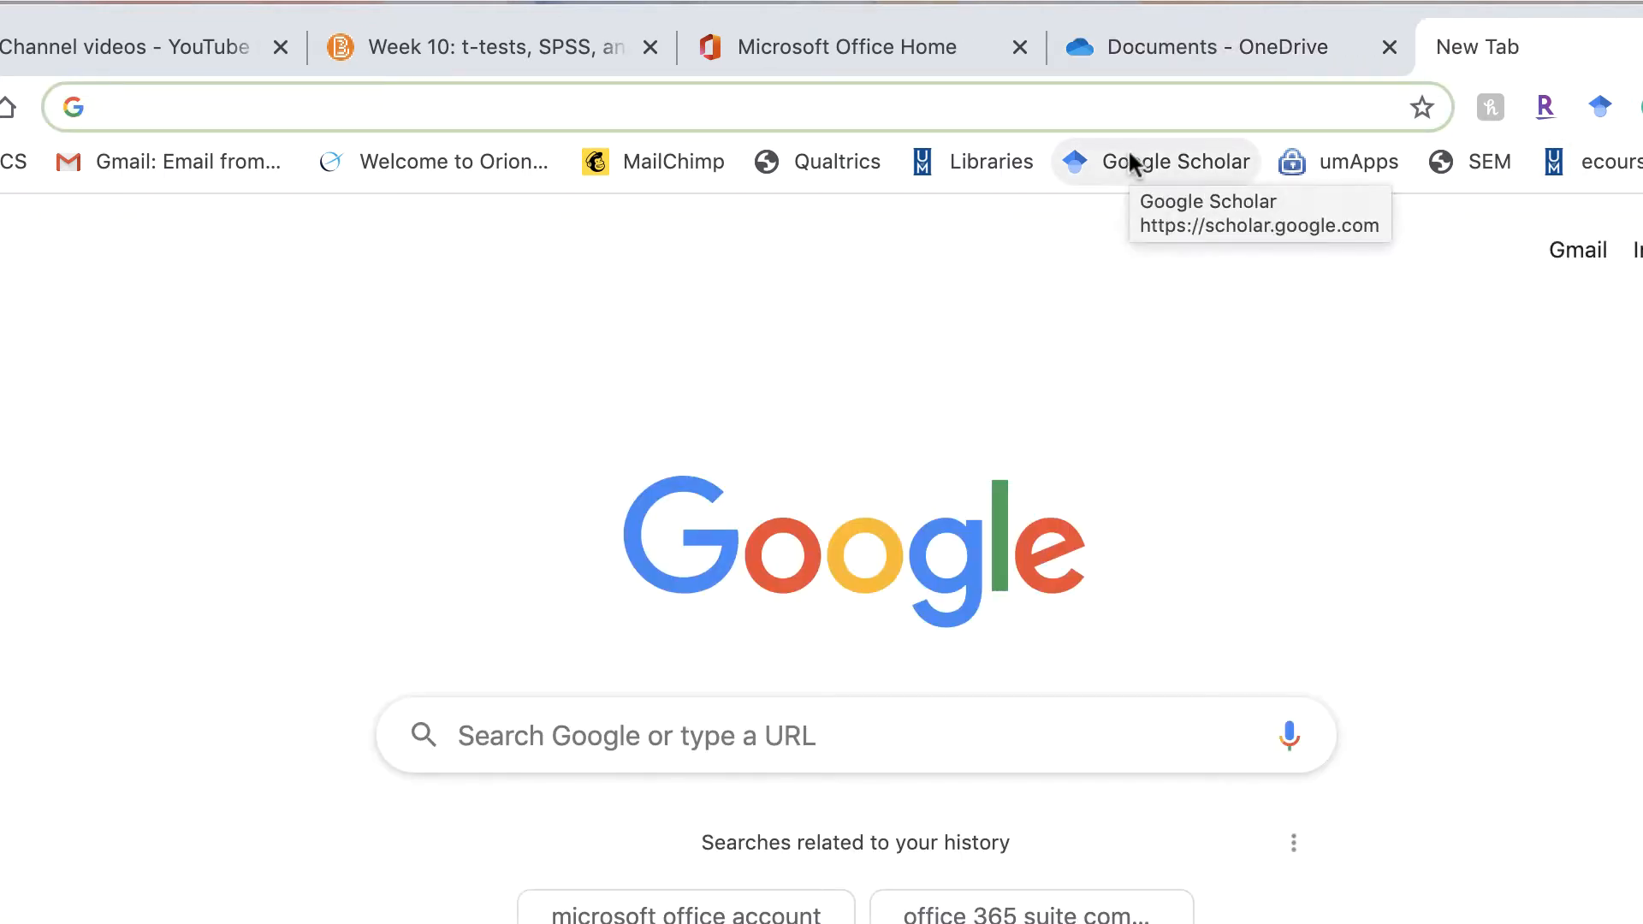
{"action": "type", "text": "umapps"}
{"action": "key", "text": "Return"}
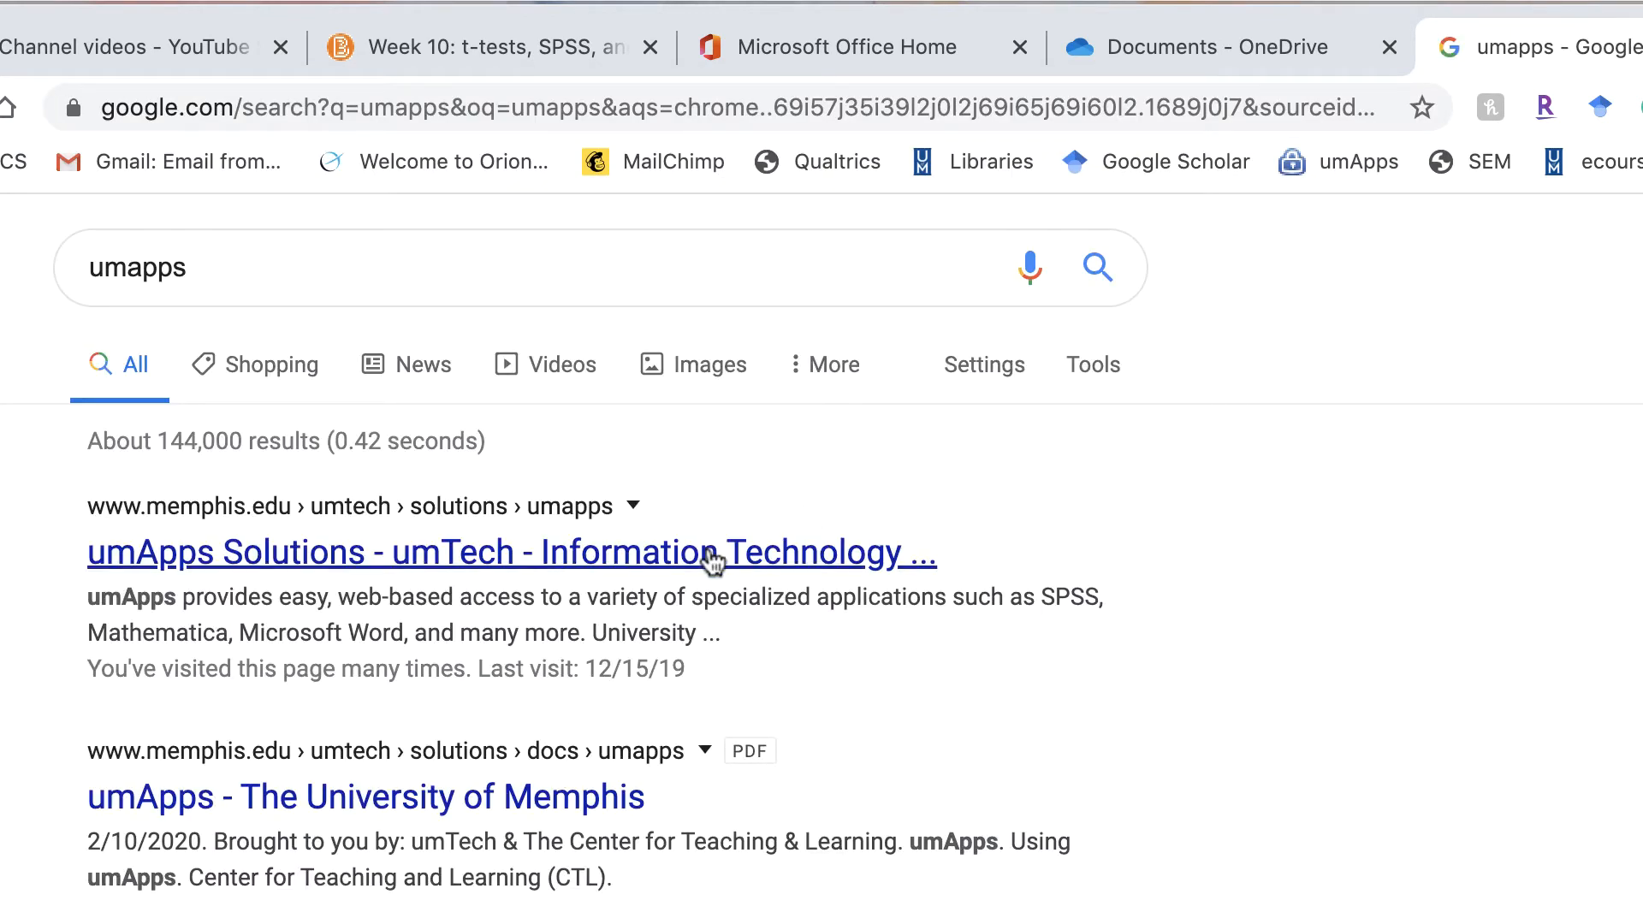
{"action": "left_click", "coordinate": [711, 557]}
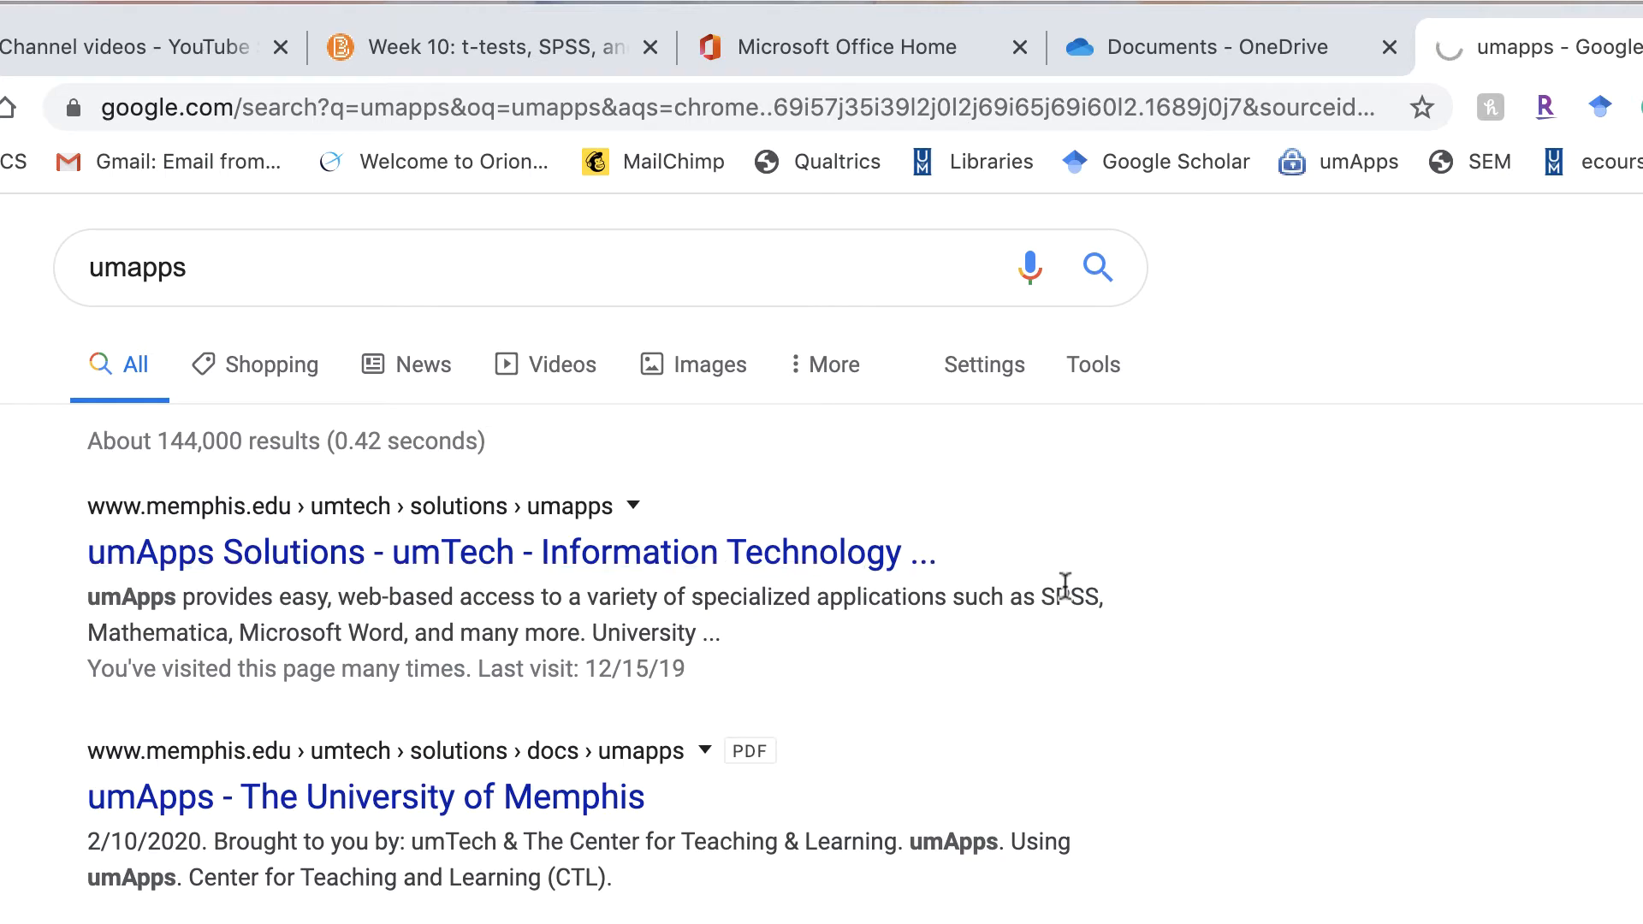
{"action": "scroll", "coordinate": [1066, 595], "scroll_direction": "down", "scroll_amount": 6}
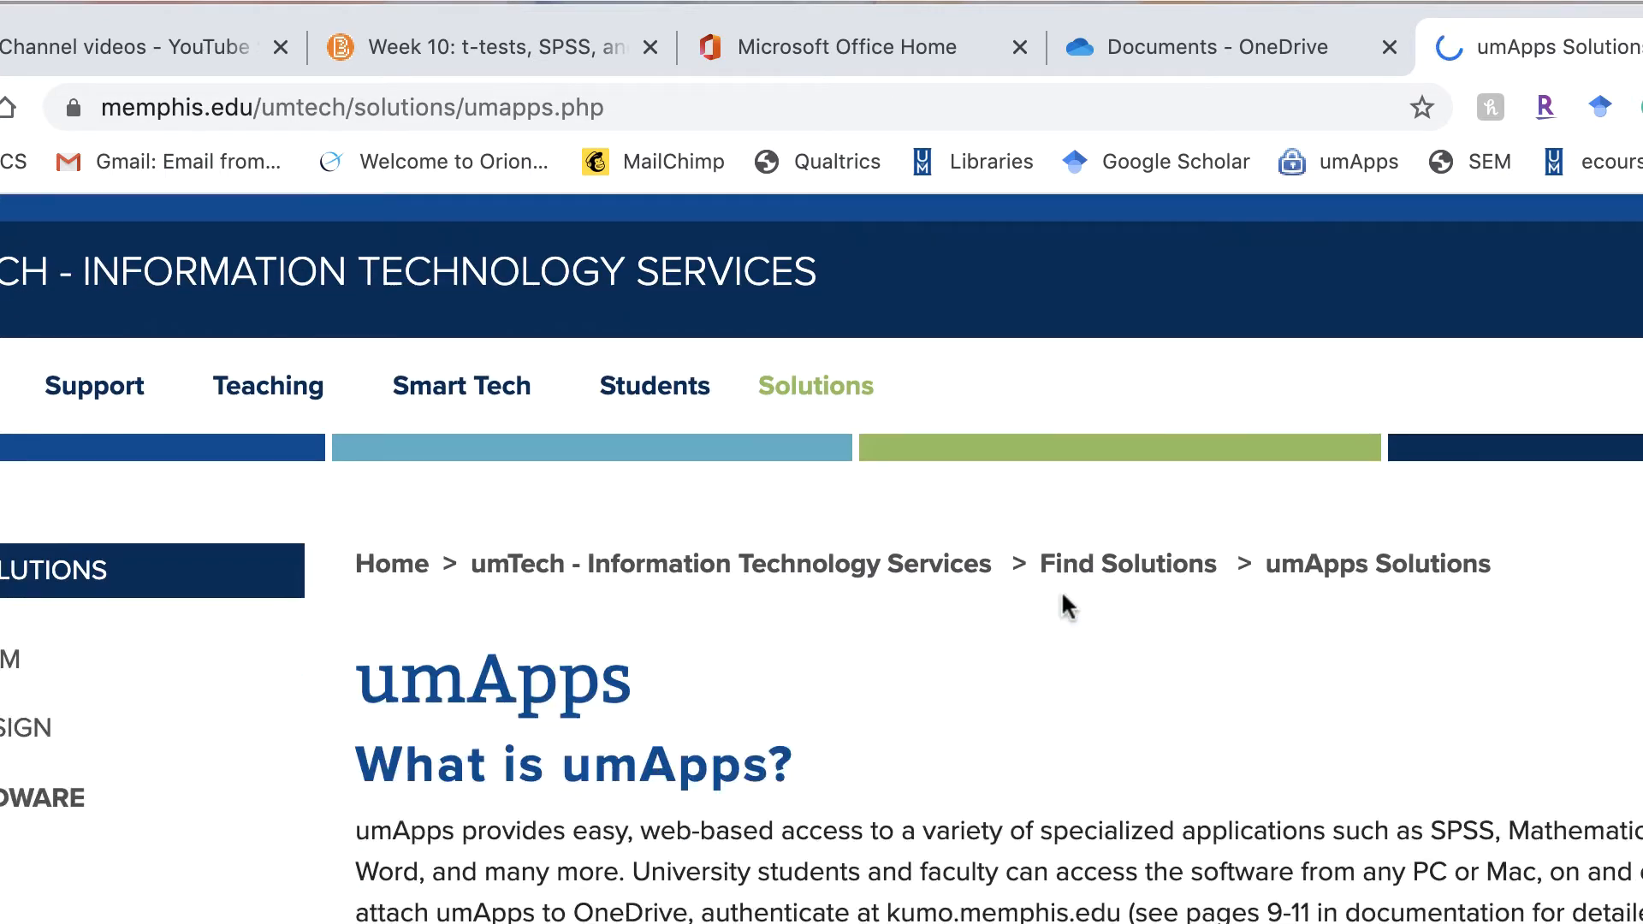
{"action": "scroll", "coordinate": [1064, 595], "scroll_direction": "down", "scroll_amount": 4}
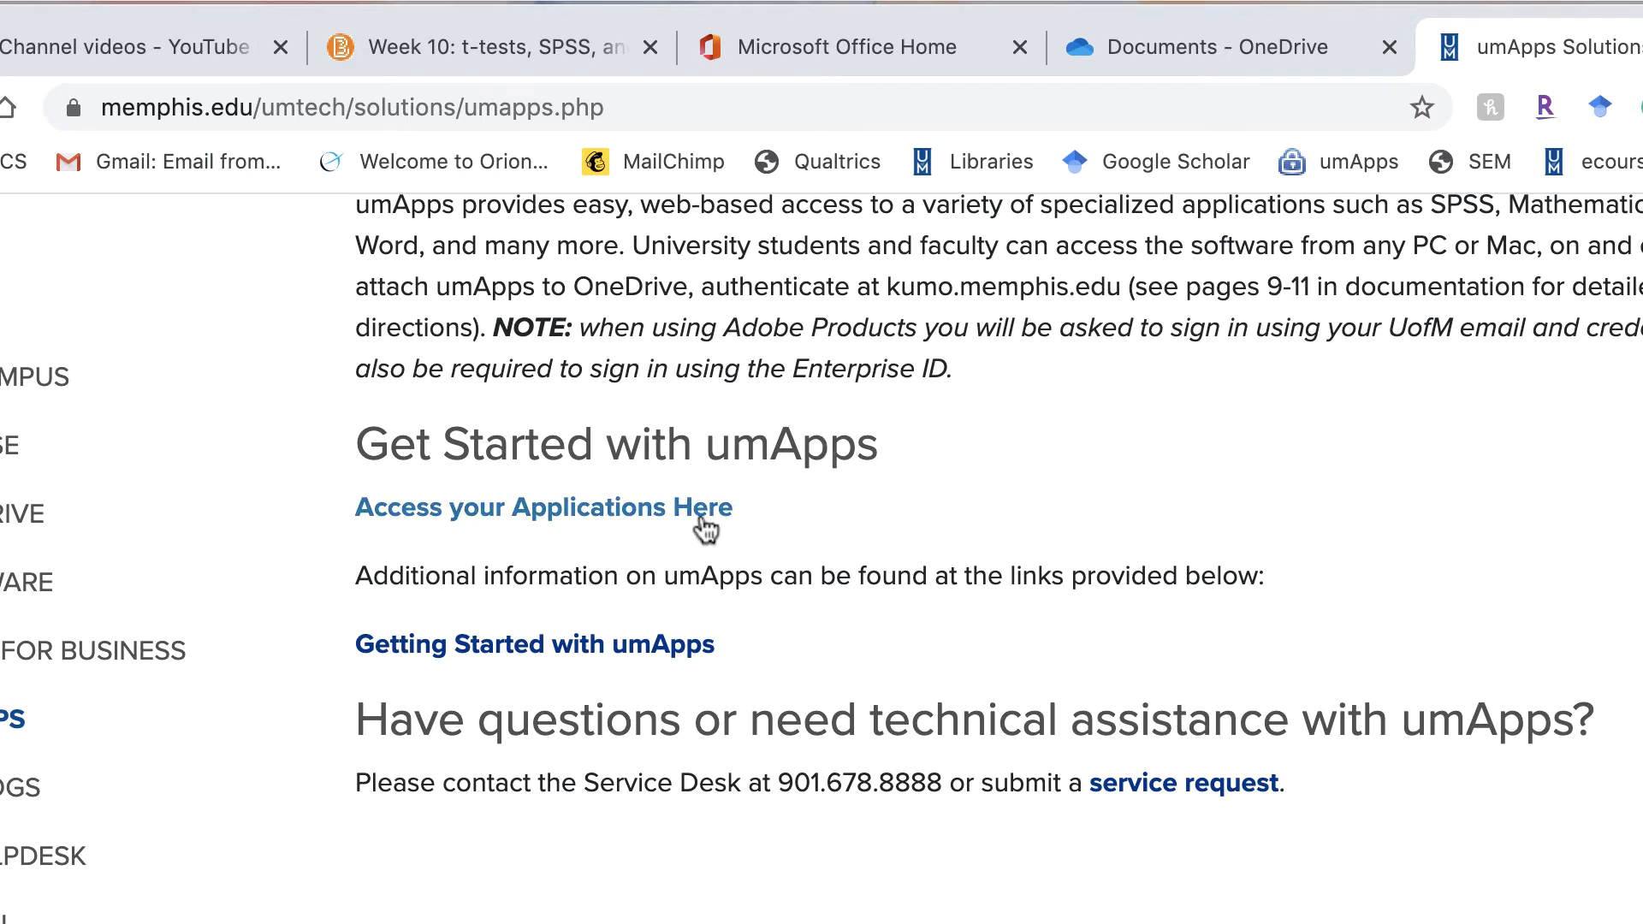
{"action": "left_click", "coordinate": [704, 526]}
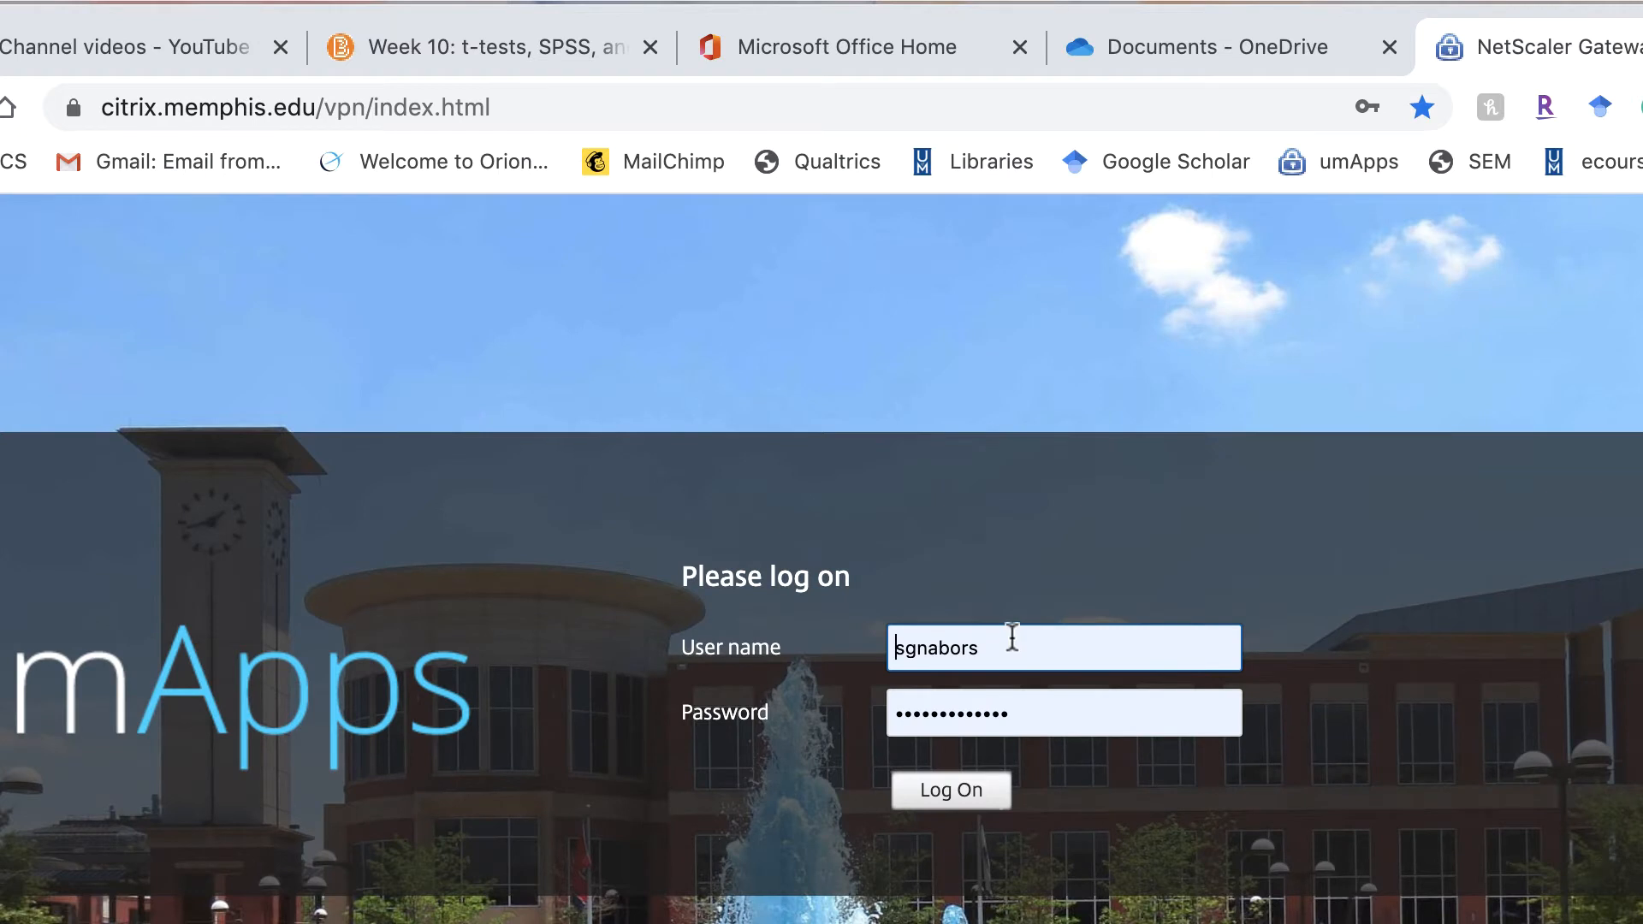
Log on to umApps with the prefilled credentials and launch the Virtual Lab desktop using the HTML5 version.
{"action": "left_click", "coordinate": [974, 801]}
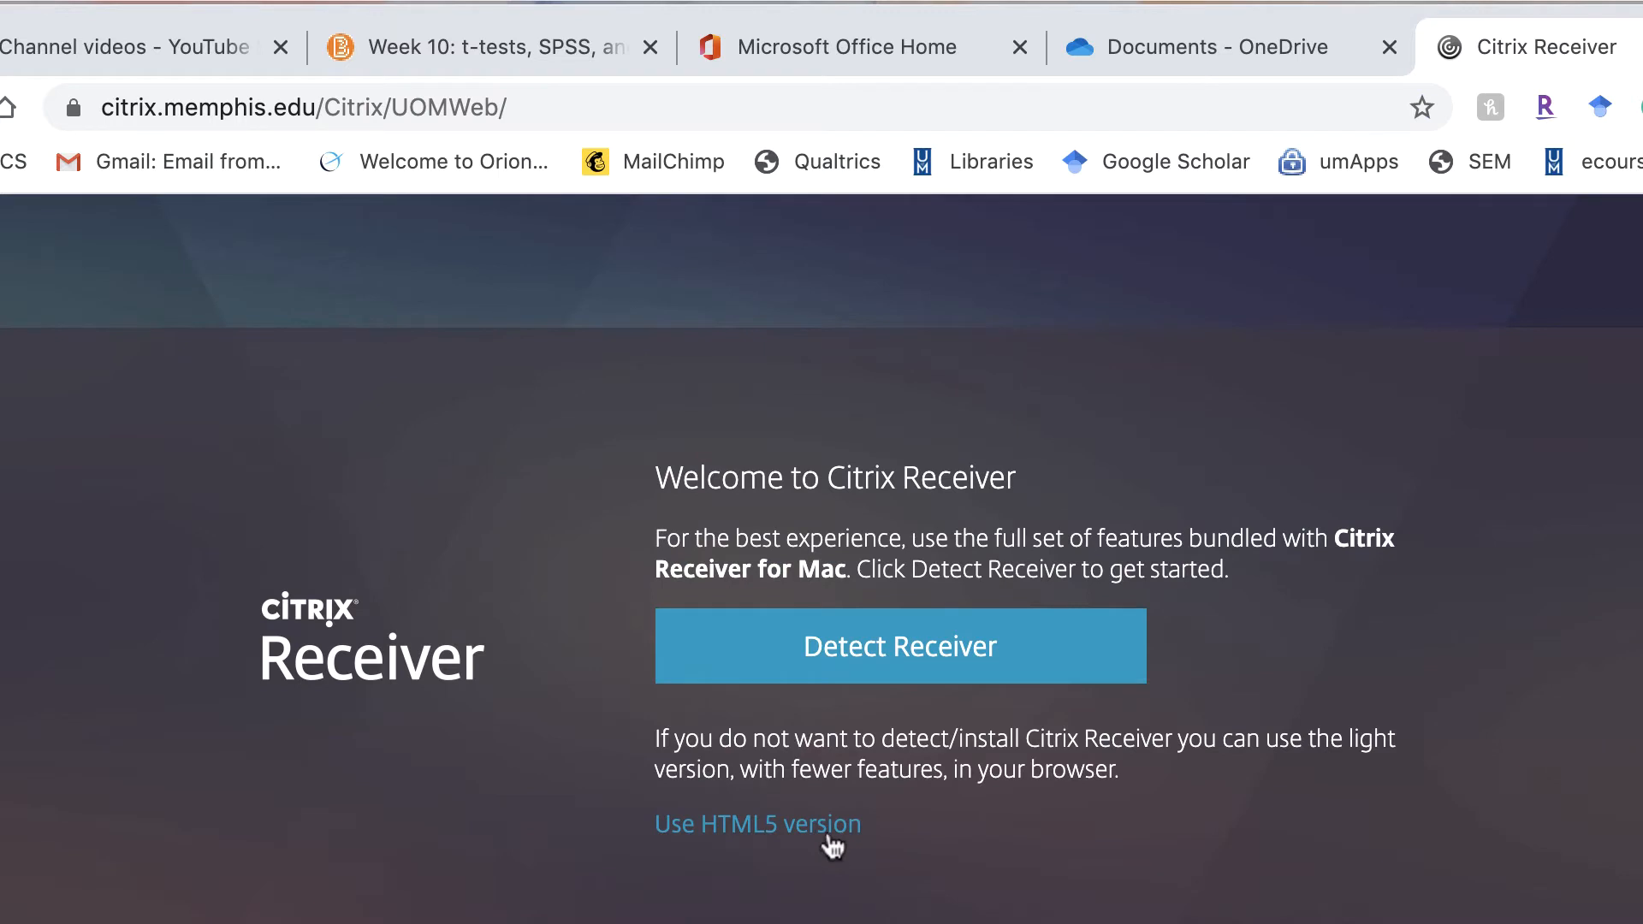
{"action": "left_click", "coordinate": [828, 839]}
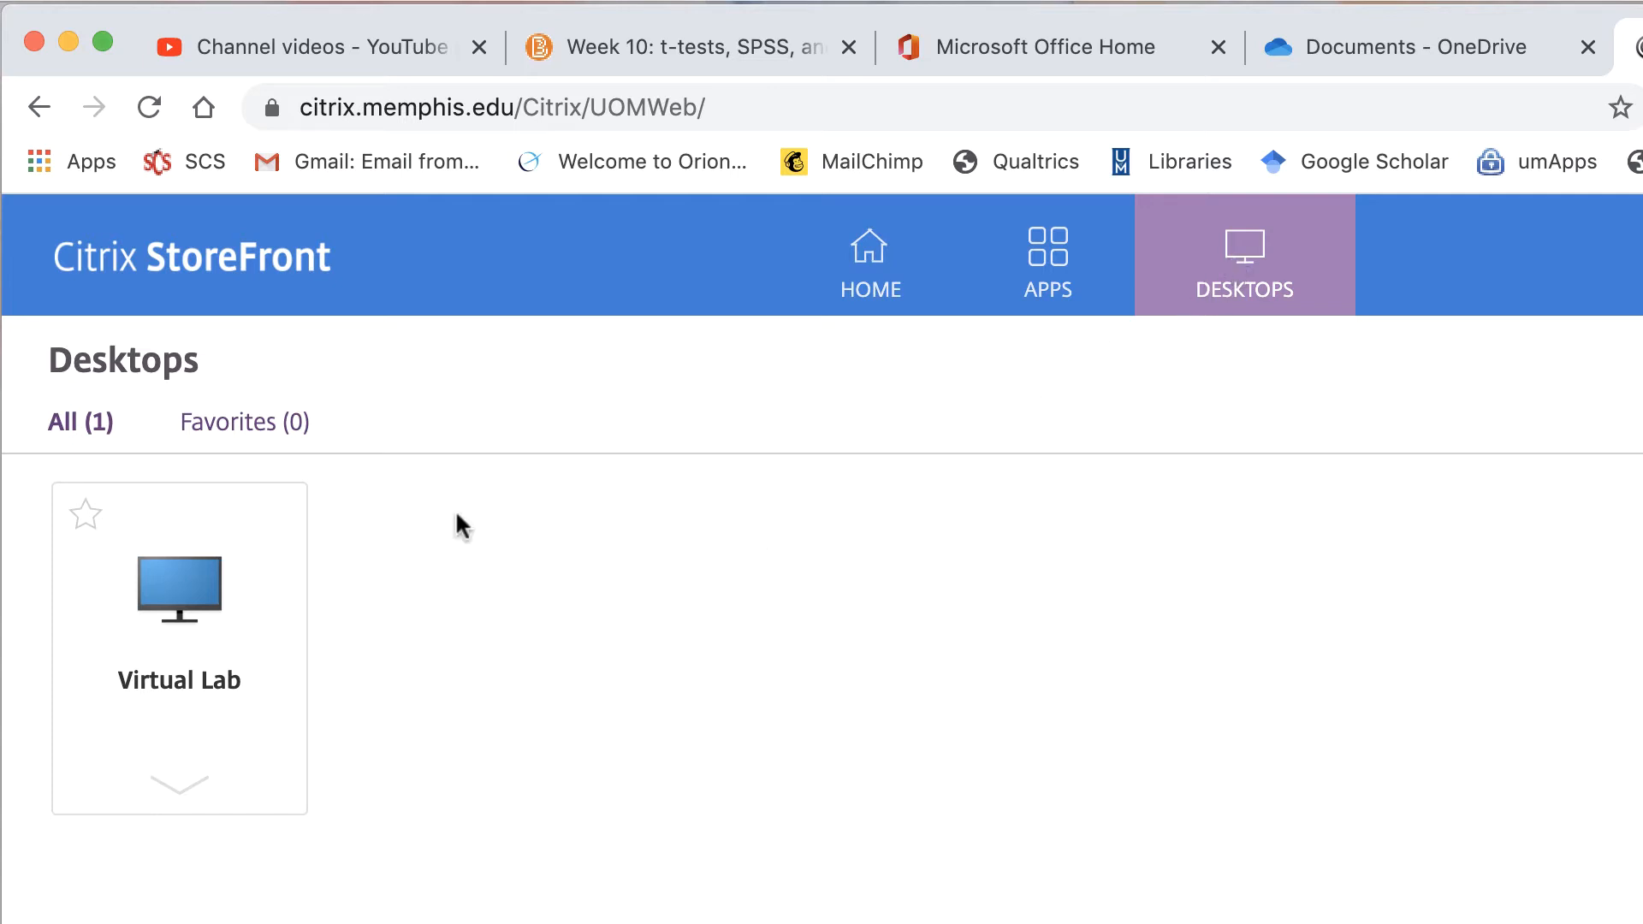
{"action": "left_click", "coordinate": [154, 638]}
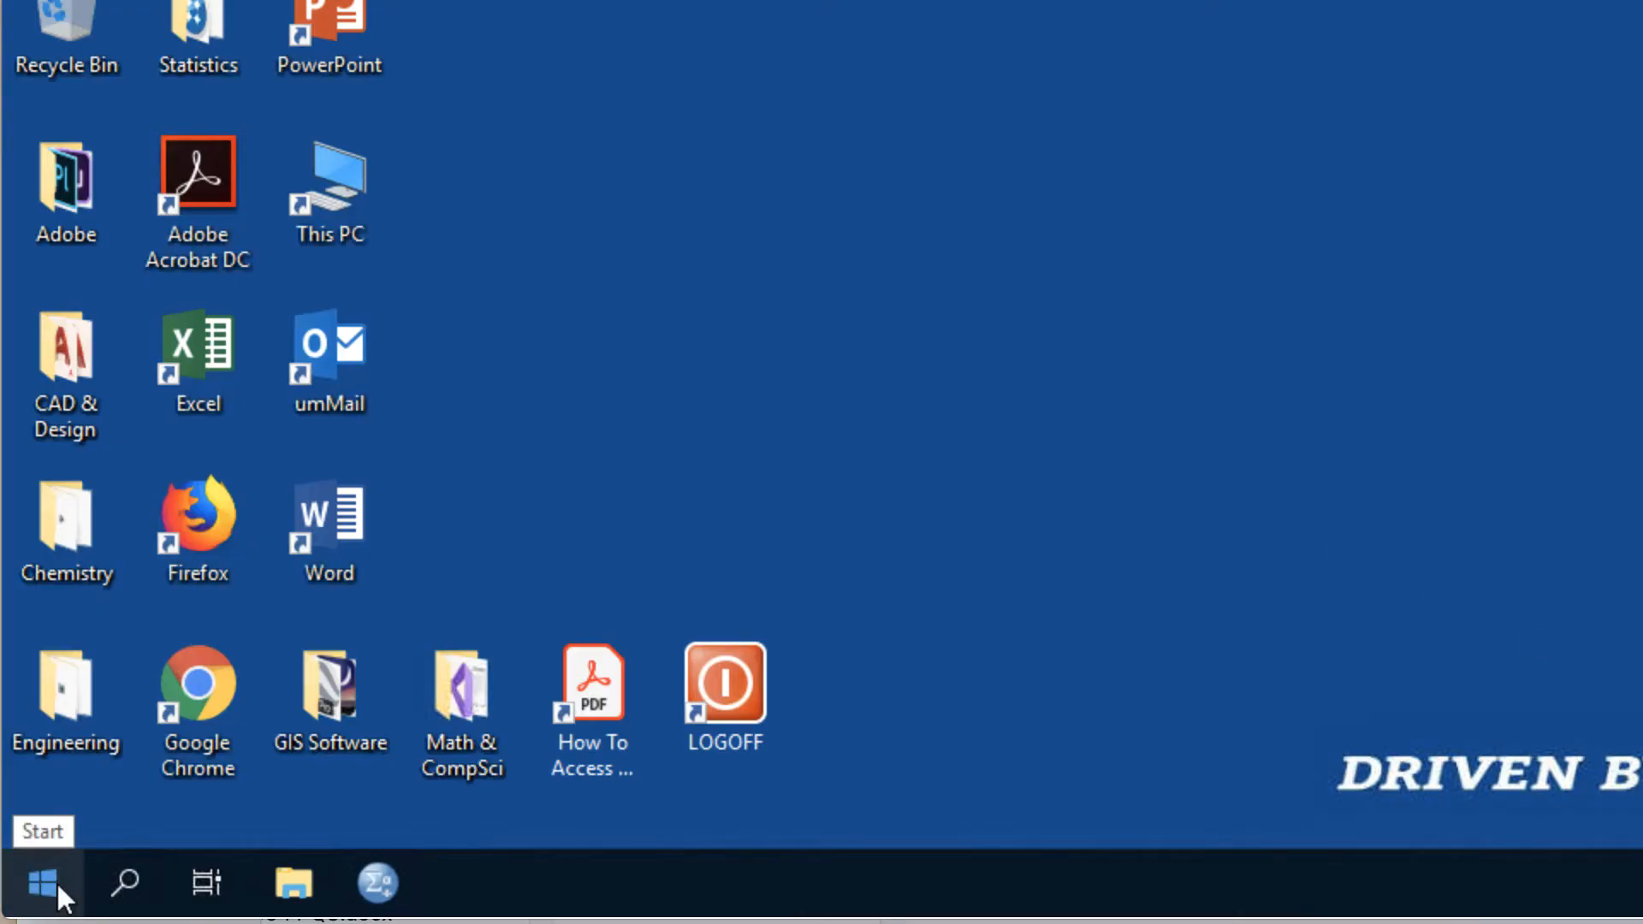
Find IBM SPSS Statistics among the Virtual Lab desktop's installed programs and launch it.
{"action": "left_click", "coordinate": [58, 884]}
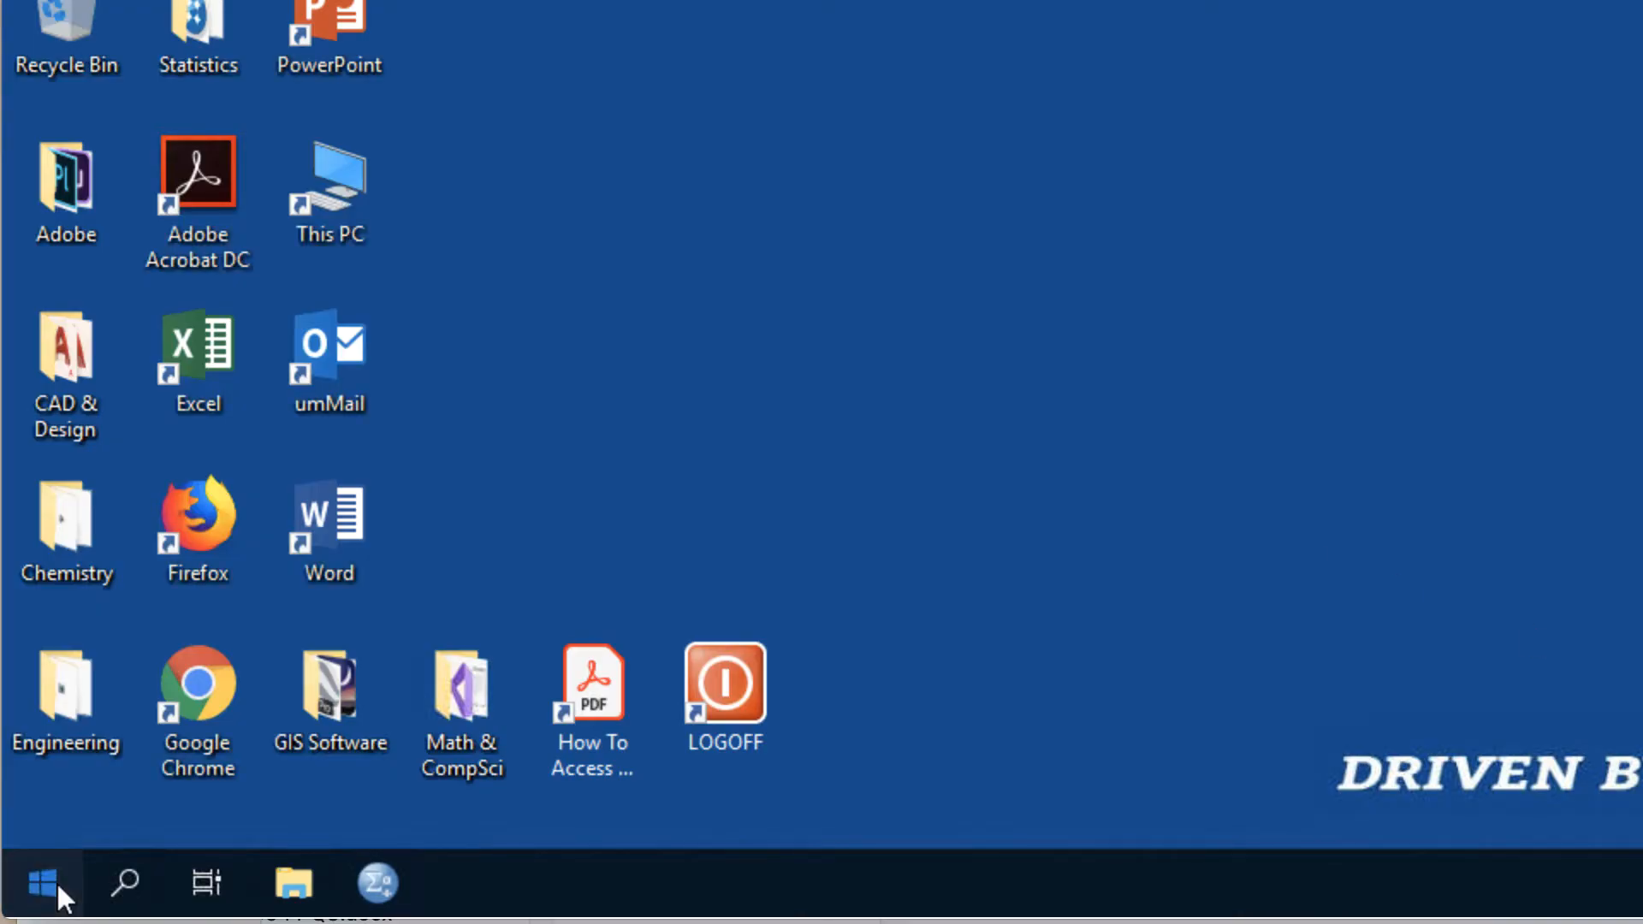
{"action": "scroll", "coordinate": [245, 639], "scroll_direction": "down", "scroll_amount": 4}
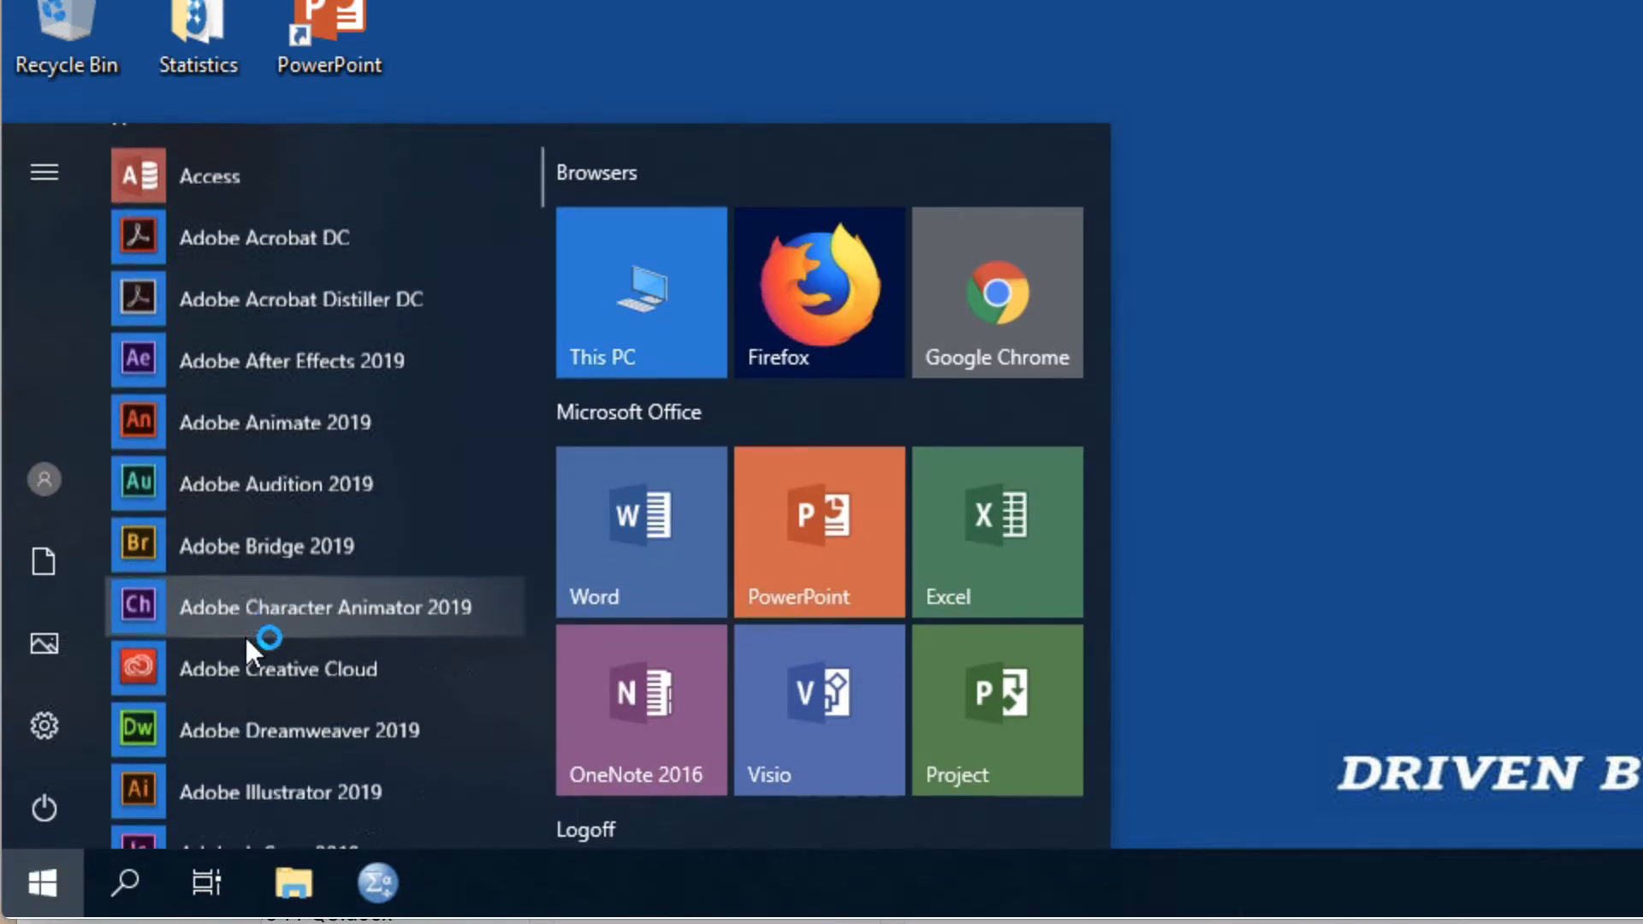
{"action": "scroll", "coordinate": [243, 660], "scroll_direction": "down", "scroll_amount": 10}
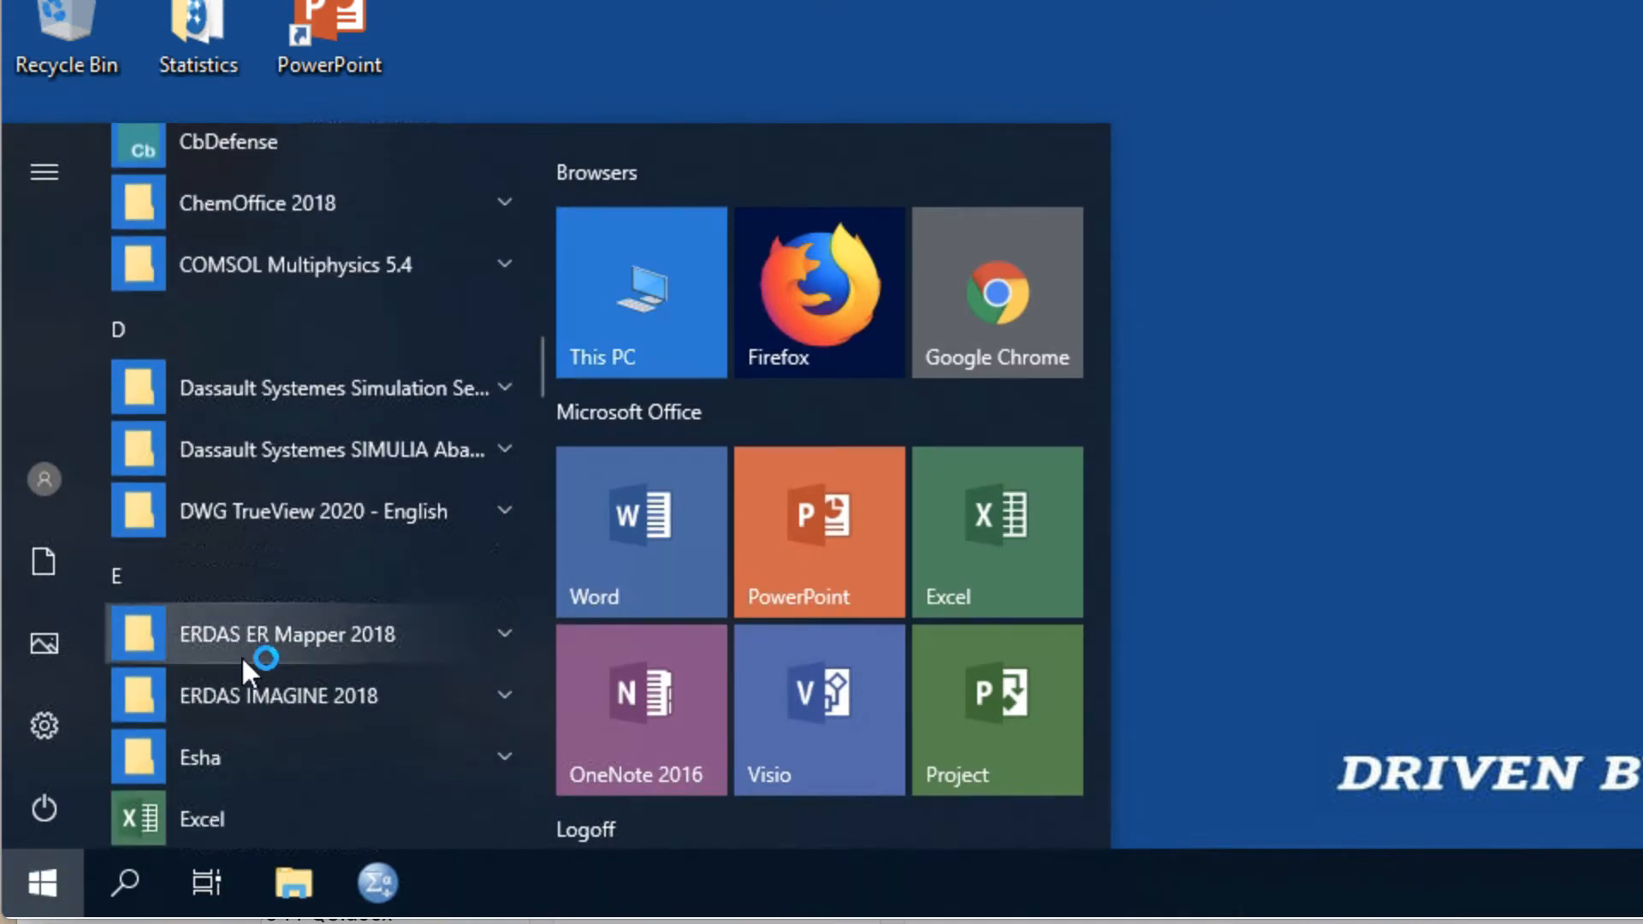
{"action": "scroll", "coordinate": [242, 659], "scroll_direction": "down", "scroll_amount": 8}
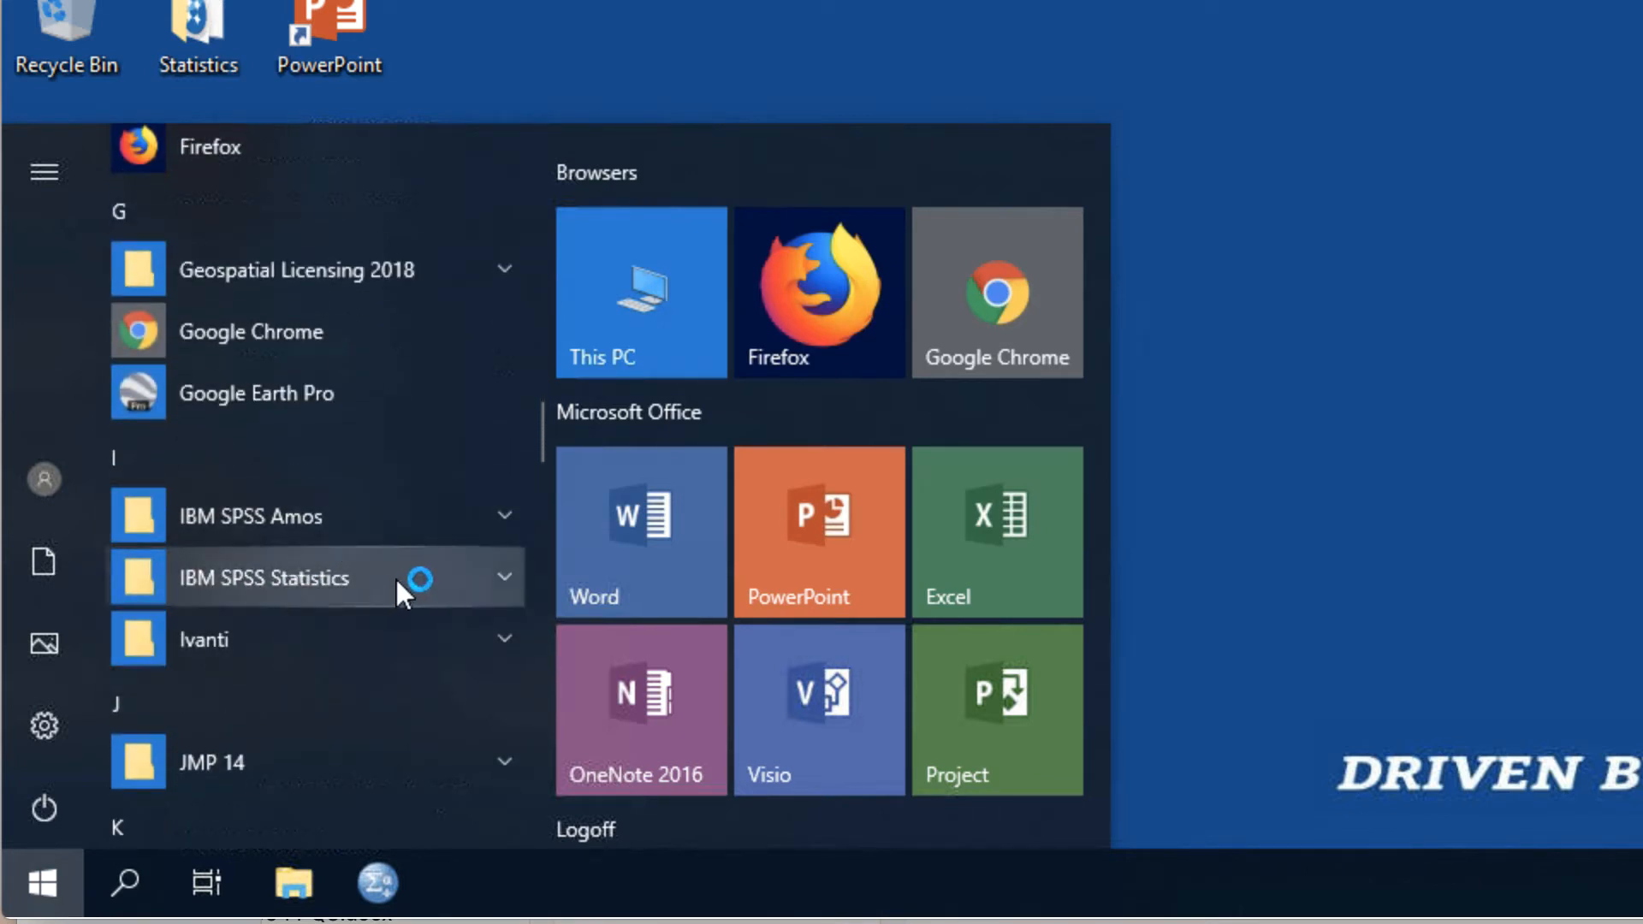
{"action": "left_click", "coordinate": [505, 572]}
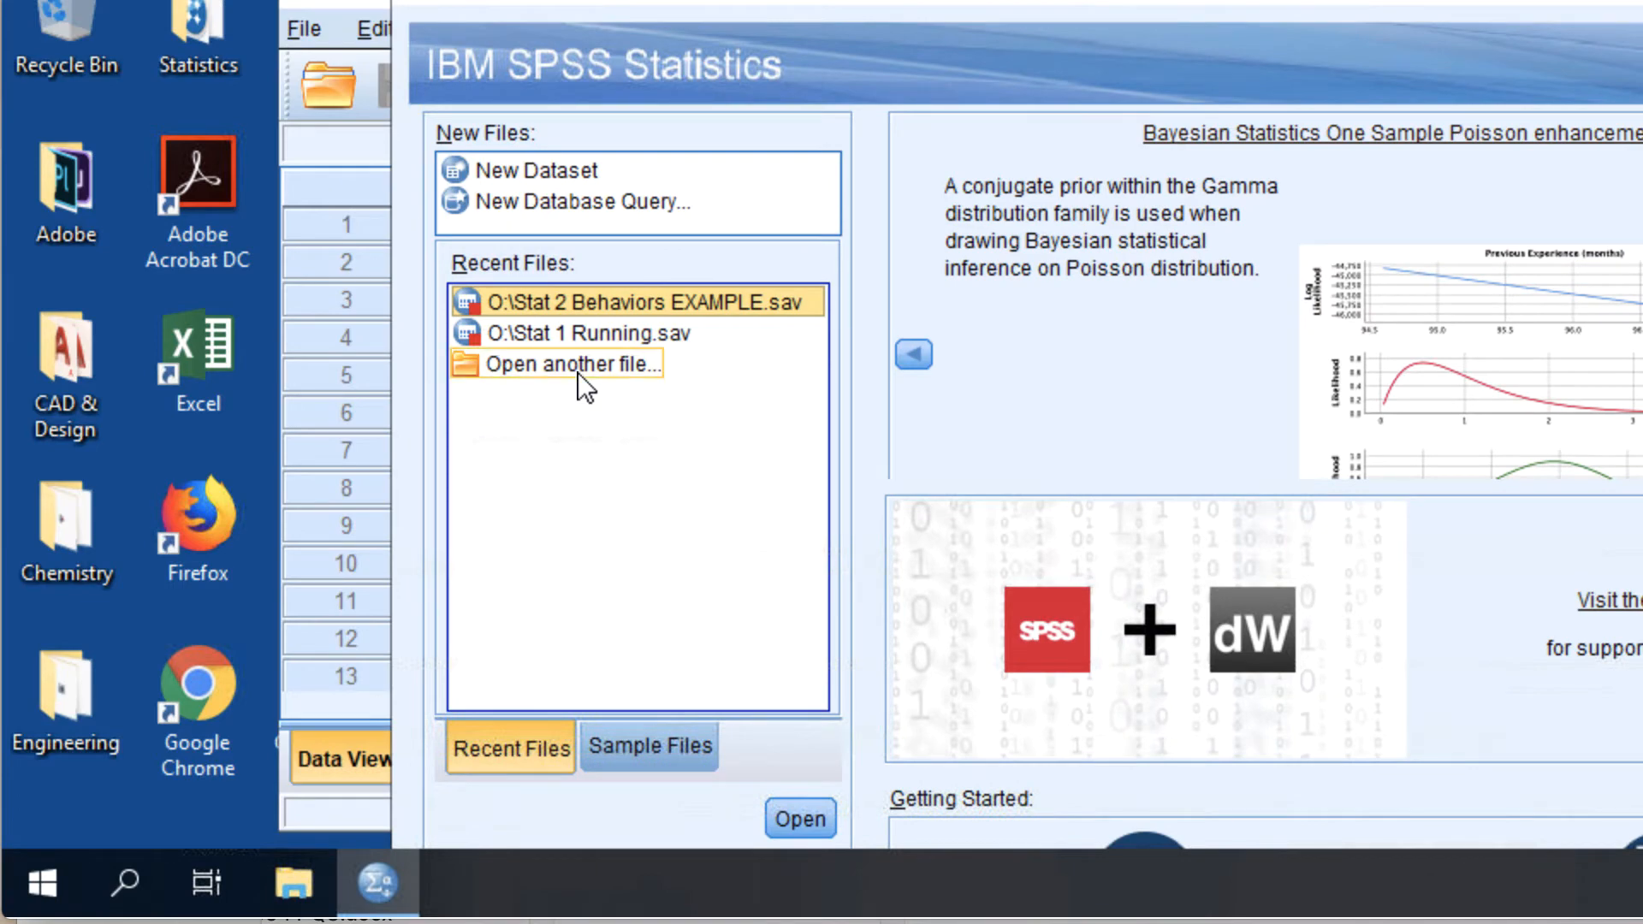
Open the dataset One sample t test- data A.sav from OneDrive for Business - The University of Memphis (O:).
{"action": "double_click", "coordinate": [577, 361]}
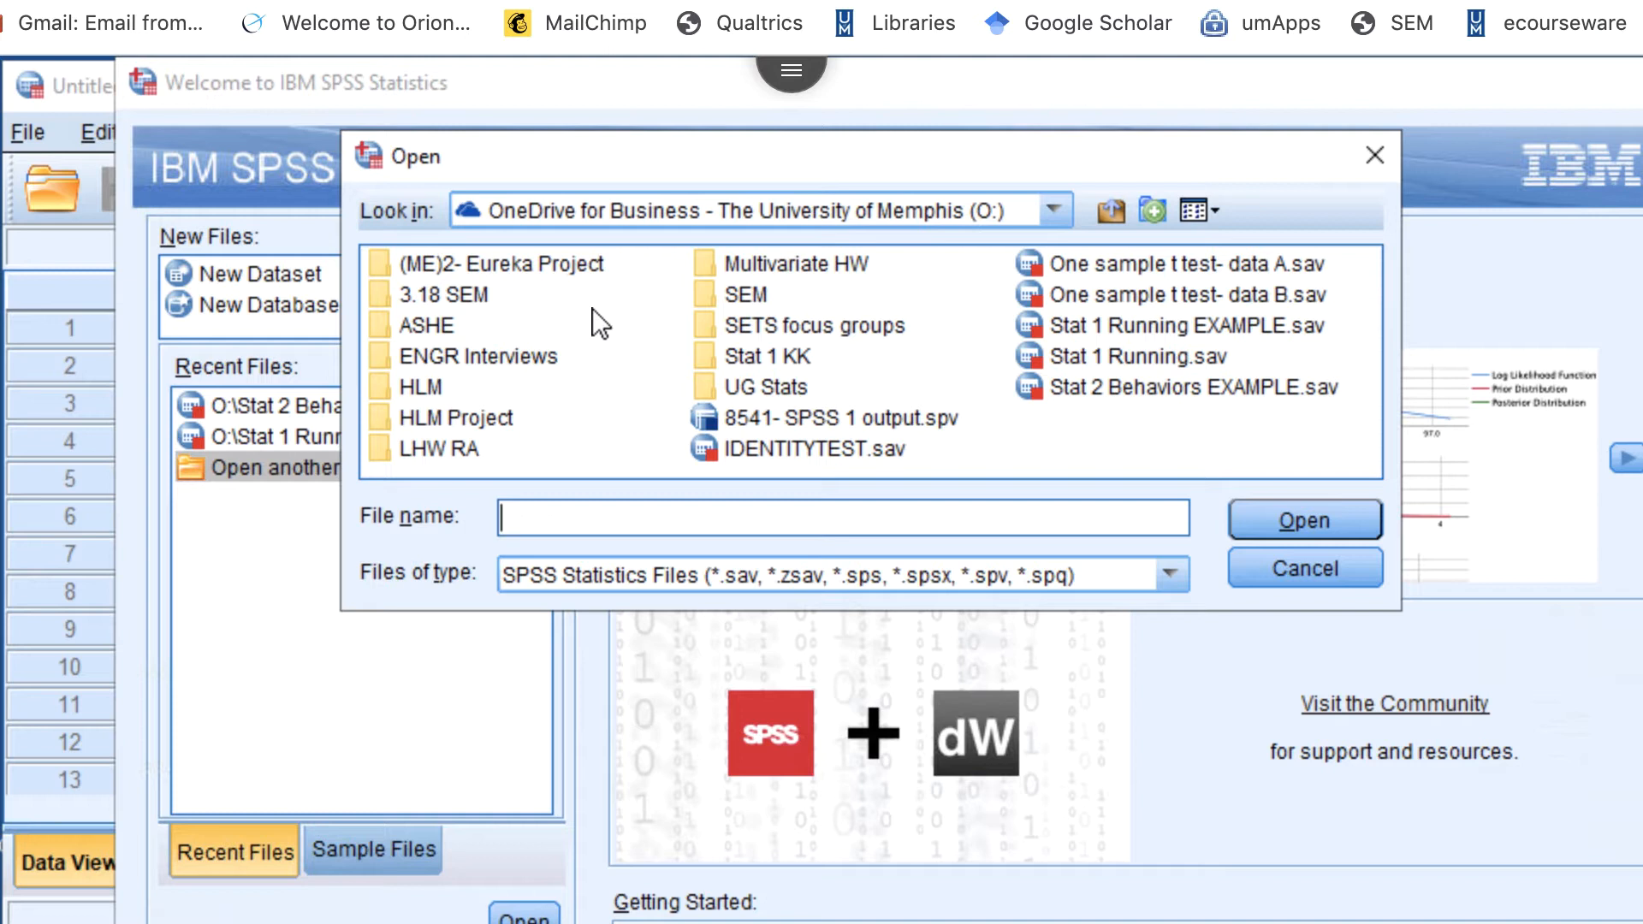
{"action": "left_click", "coordinate": [559, 216]}
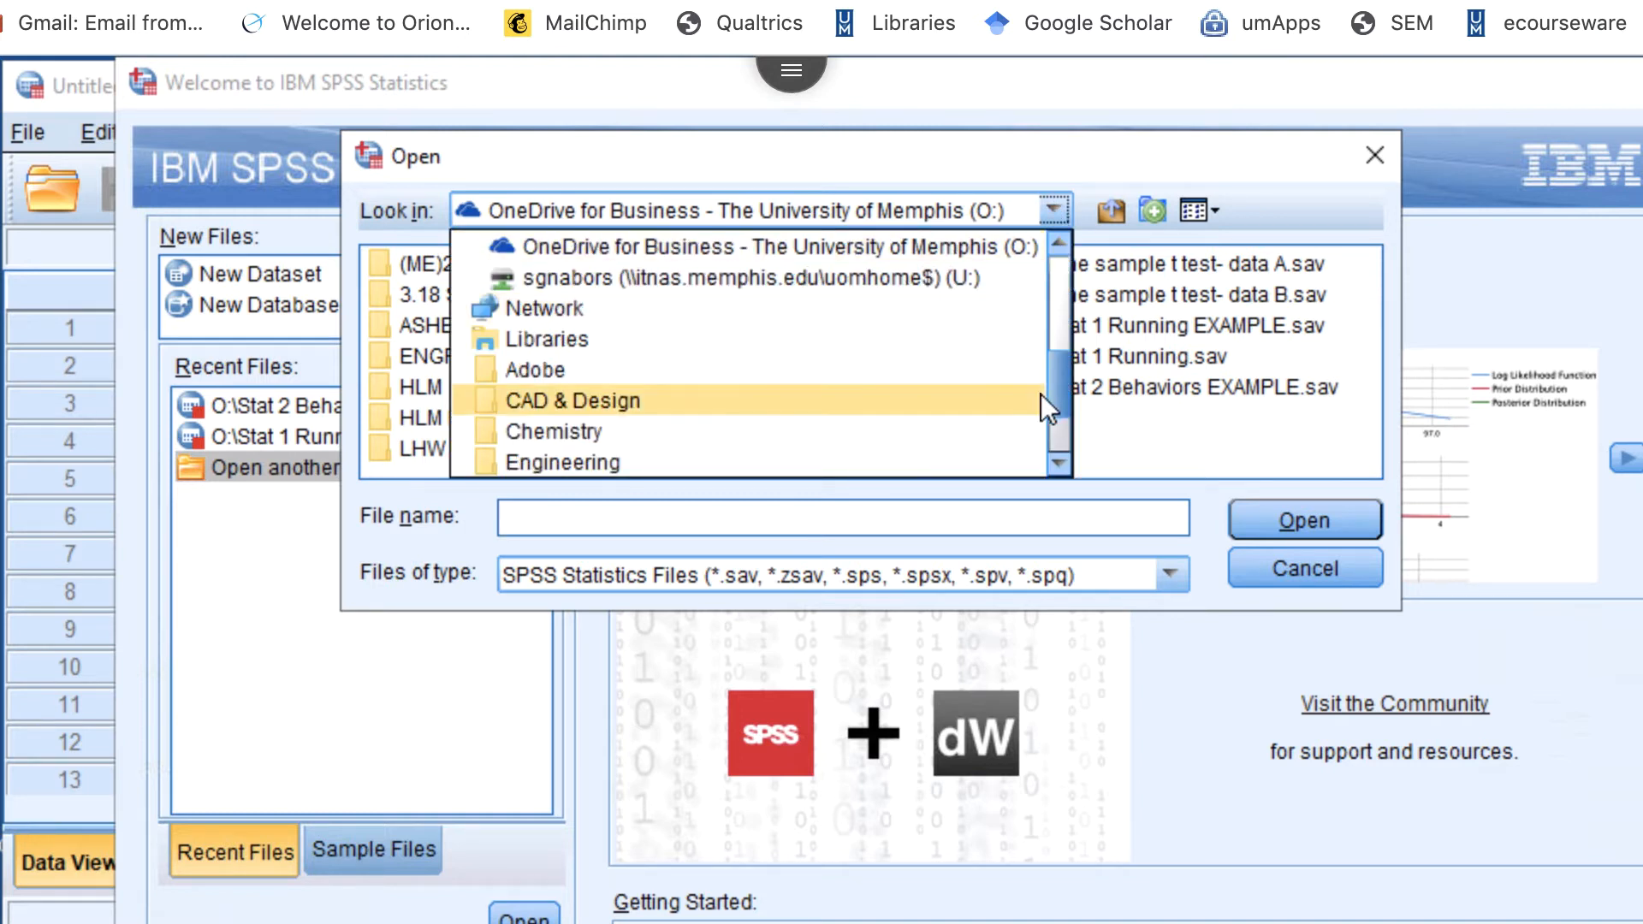
{"action": "left_click_drag", "start_coordinate": [1055, 393], "coordinate": [1061, 265]}
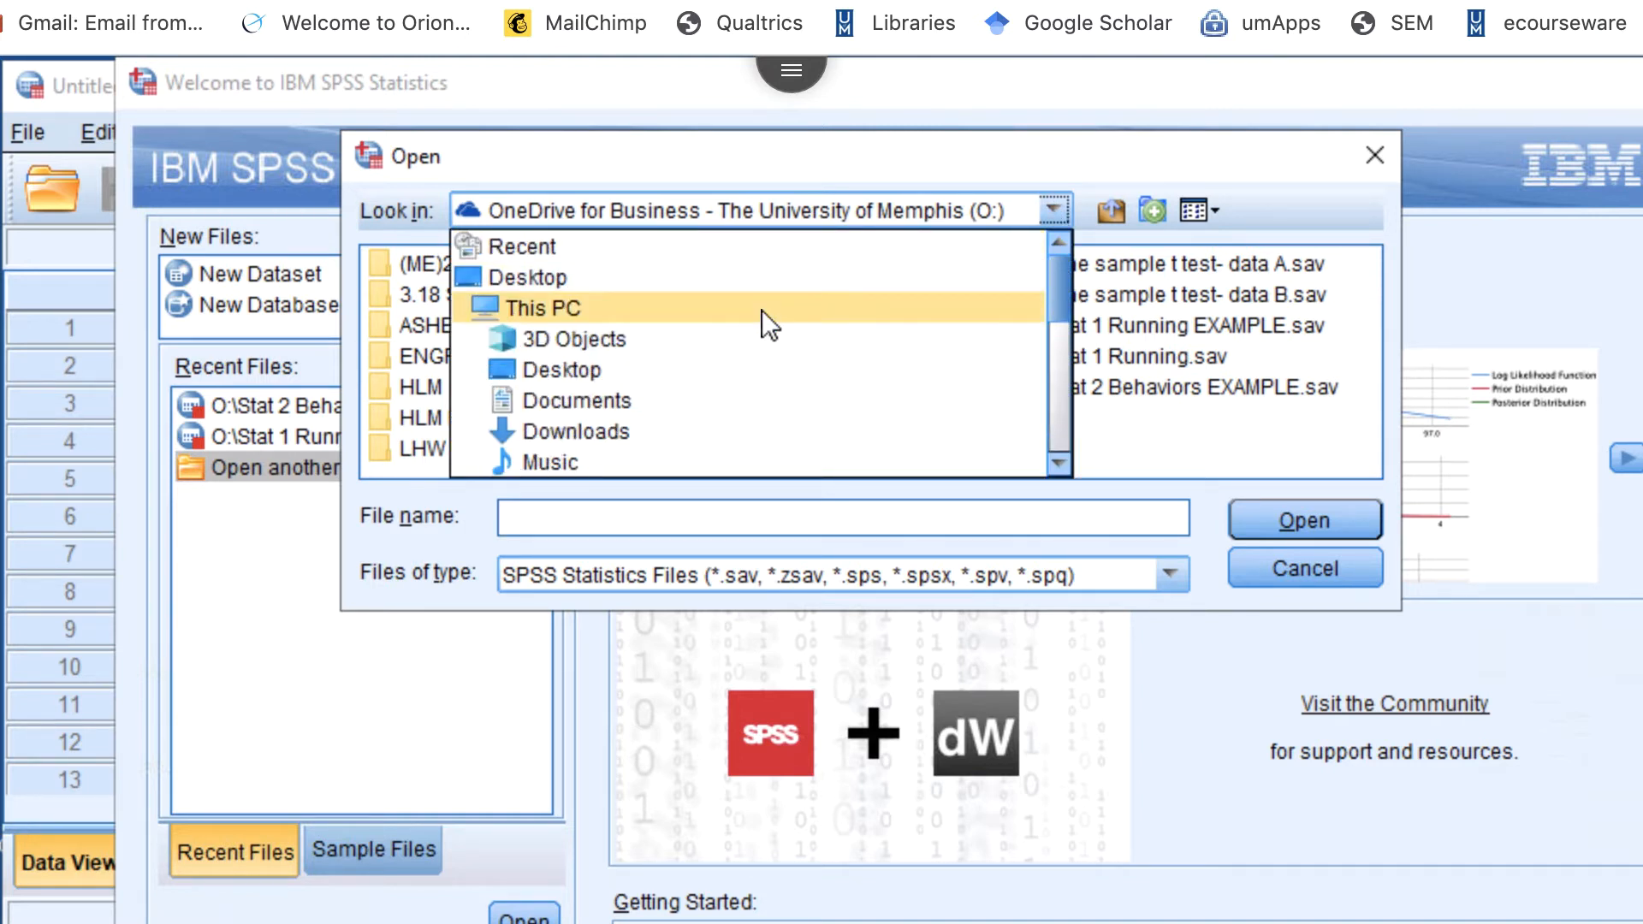
{"action": "scroll", "coordinate": [762, 310], "scroll_direction": "down", "scroll_amount": 3}
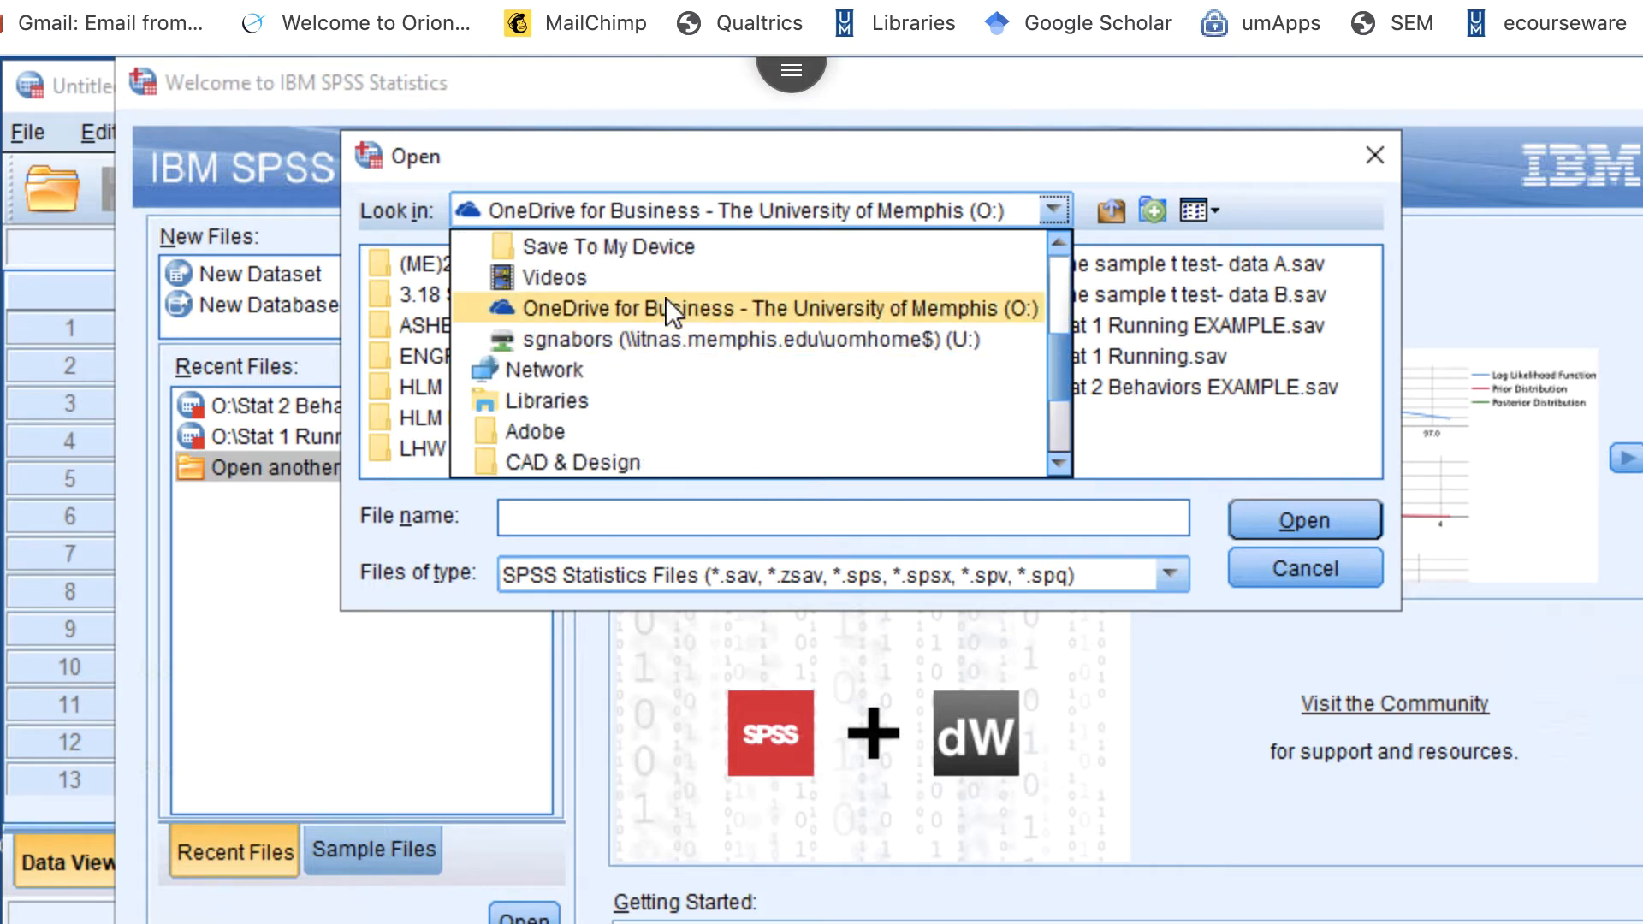
{"action": "left_click", "coordinate": [666, 310]}
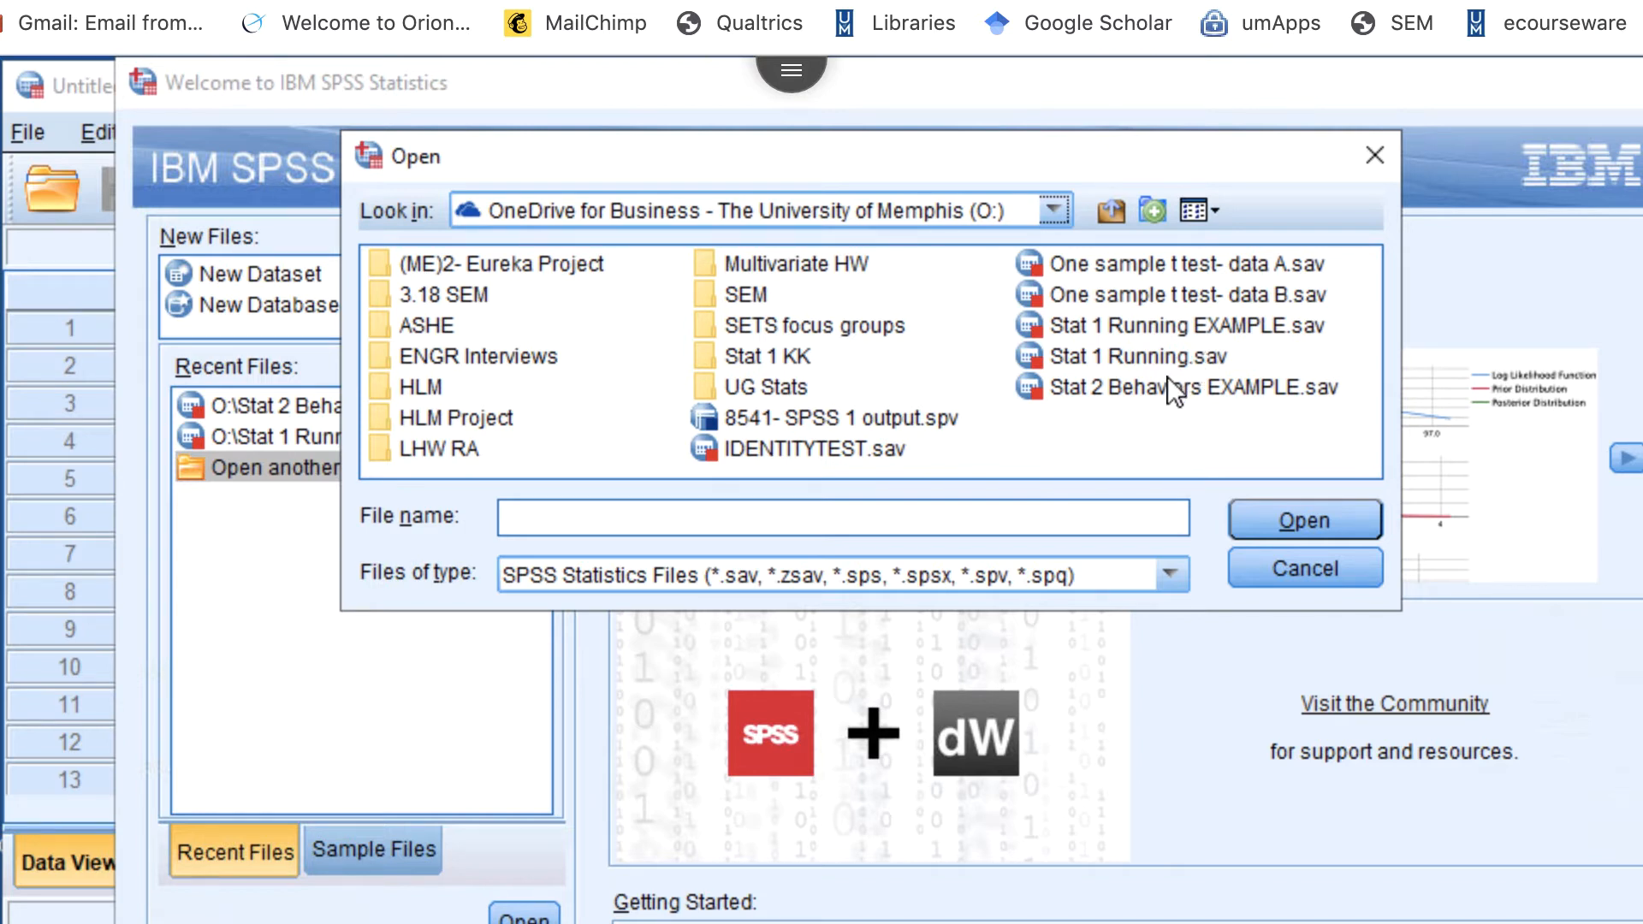
{"action": "left_click", "coordinate": [1121, 264]}
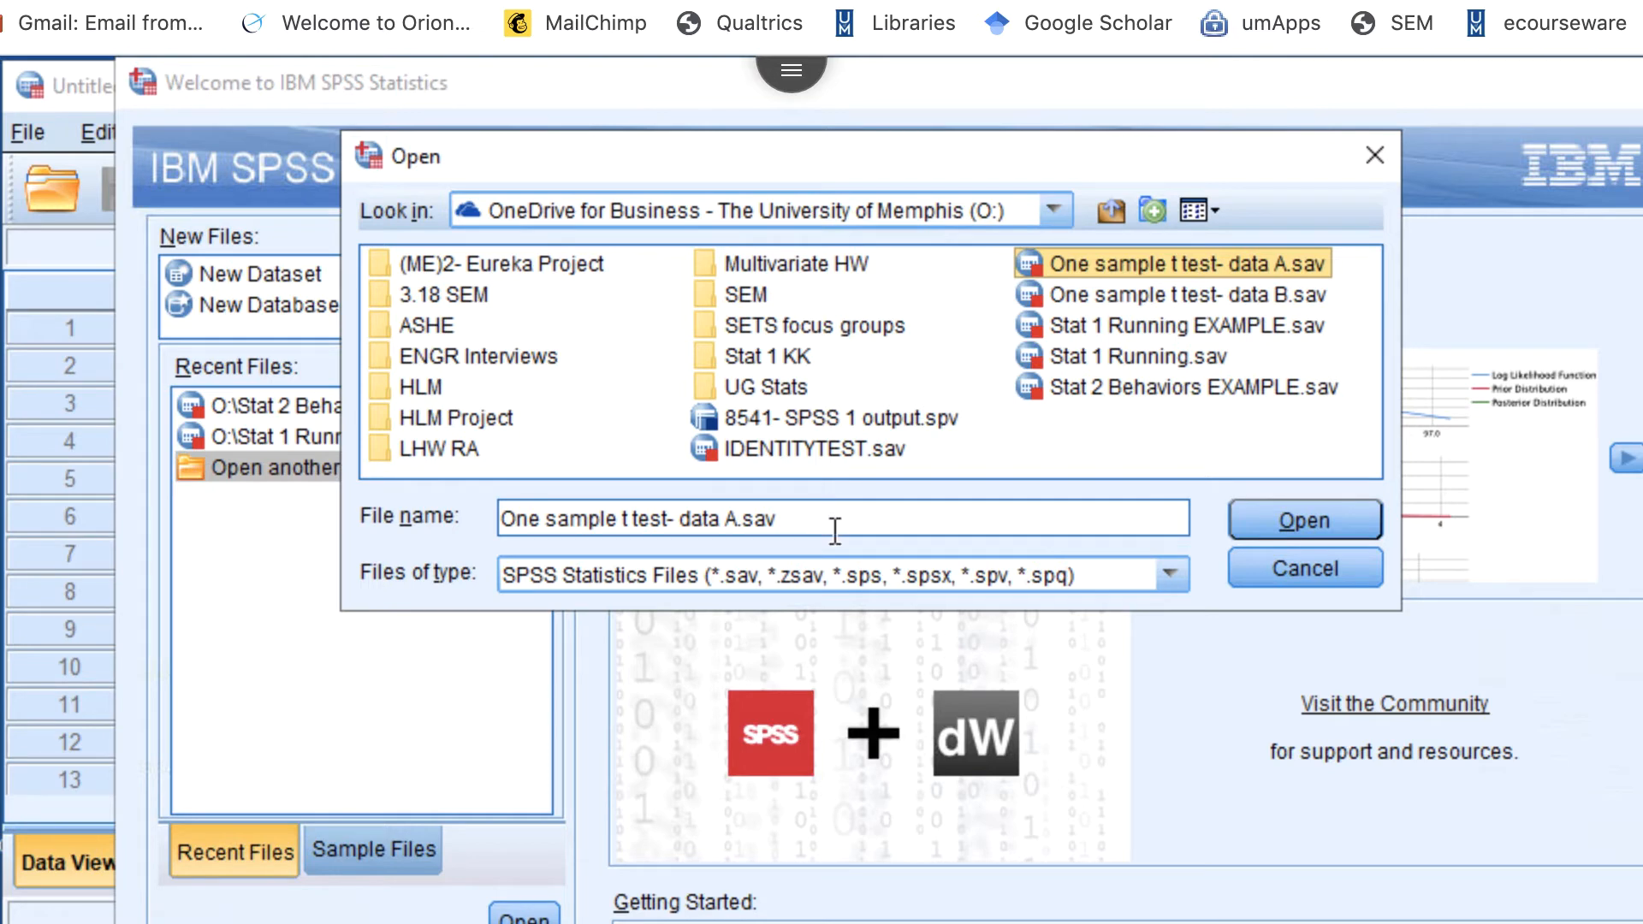
{"action": "left_click", "coordinate": [1286, 518]}
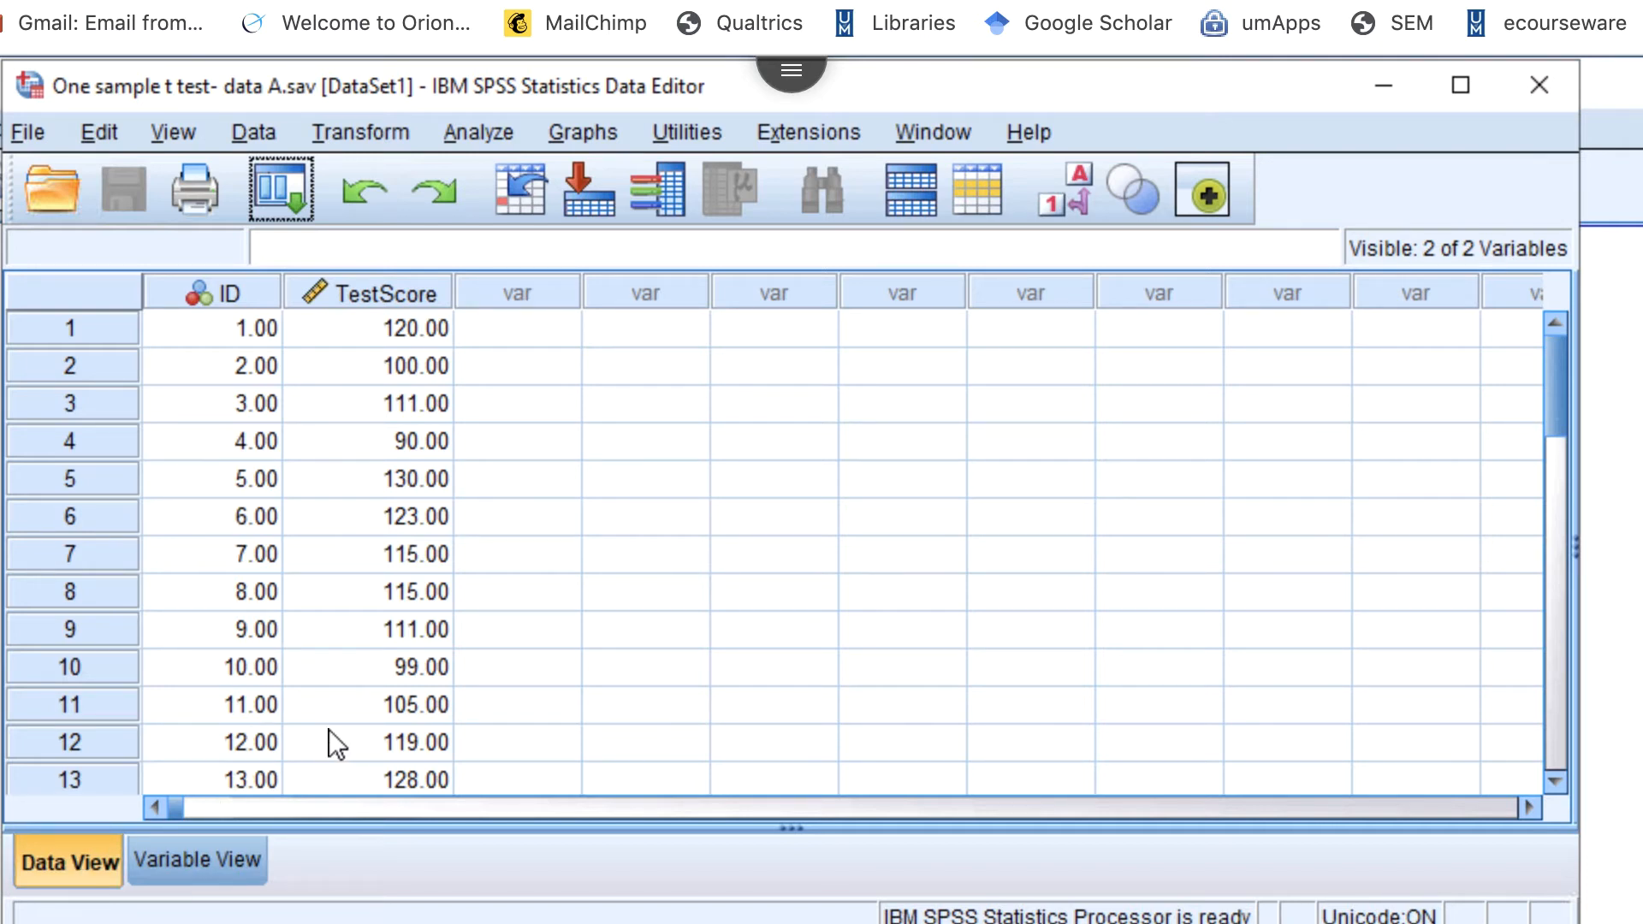
Display the dataset's variable definitions and set up a One-Sample T Test with the OUTOFHERE SCore as the test variable.
{"action": "left_click", "coordinate": [241, 859]}
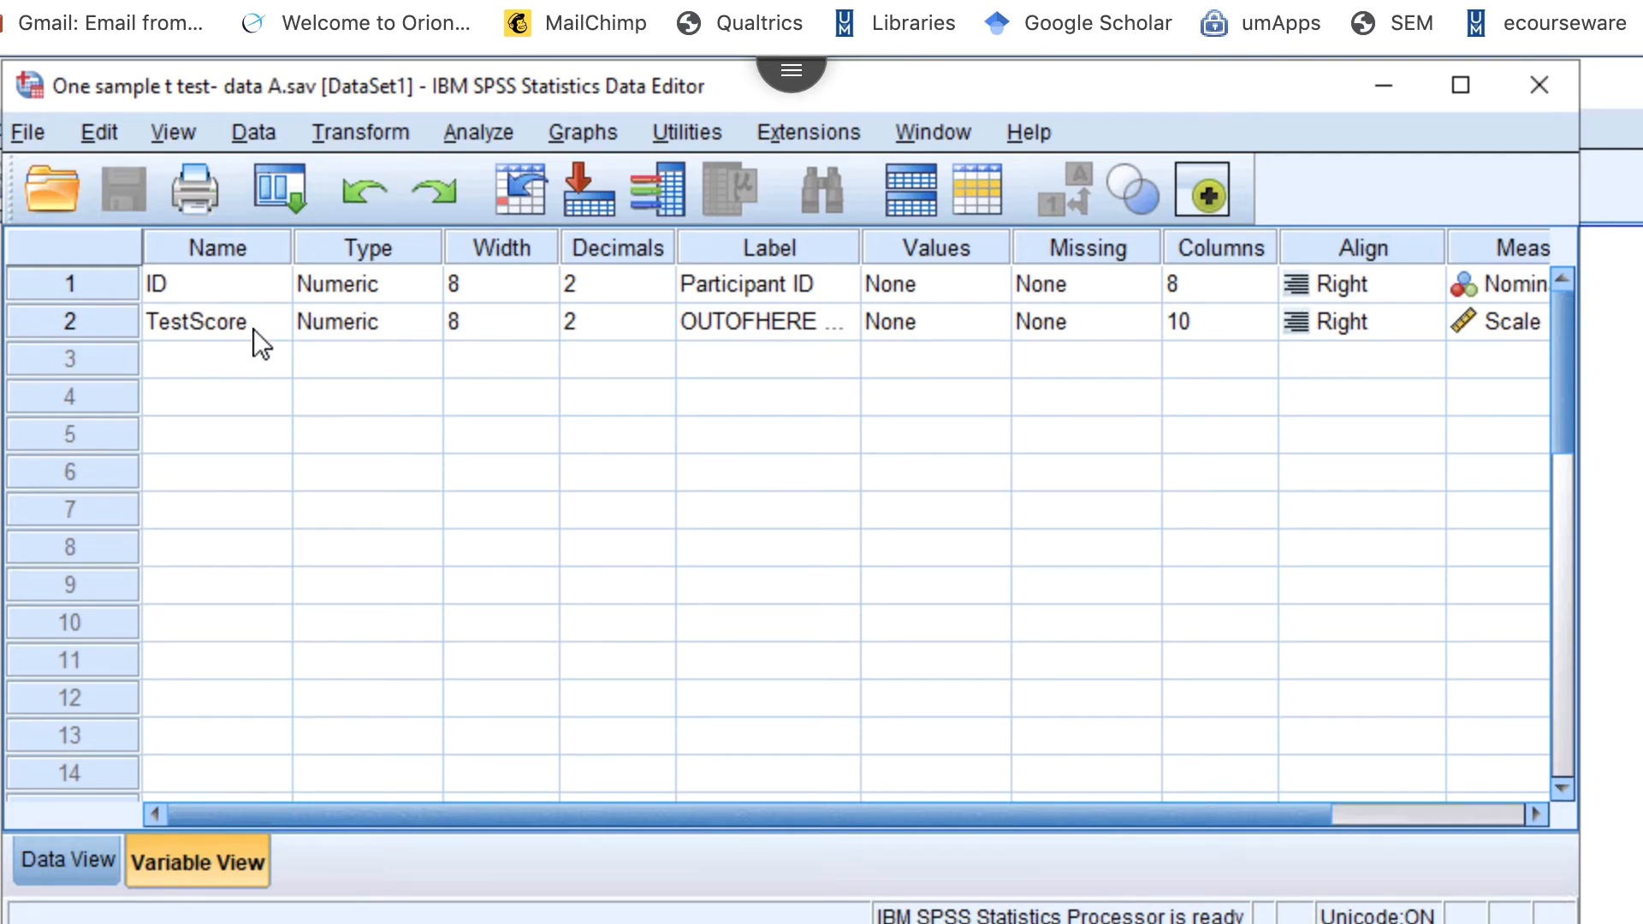
{"action": "left_click", "coordinate": [479, 128]}
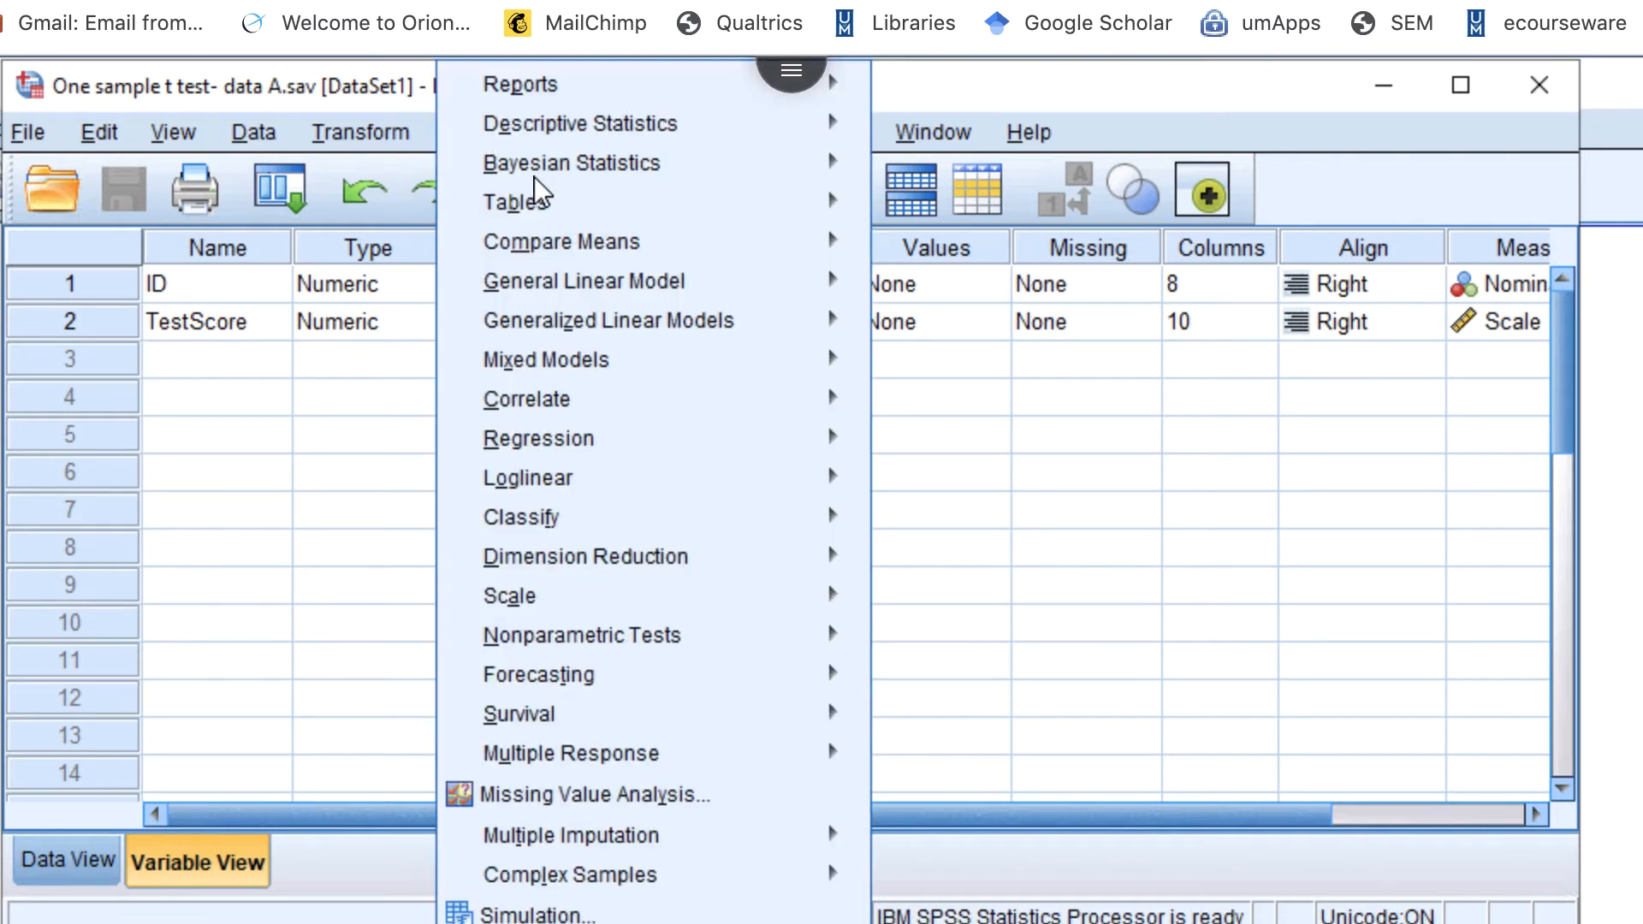
{"action": "mouse_move", "coordinate": [600, 241]}
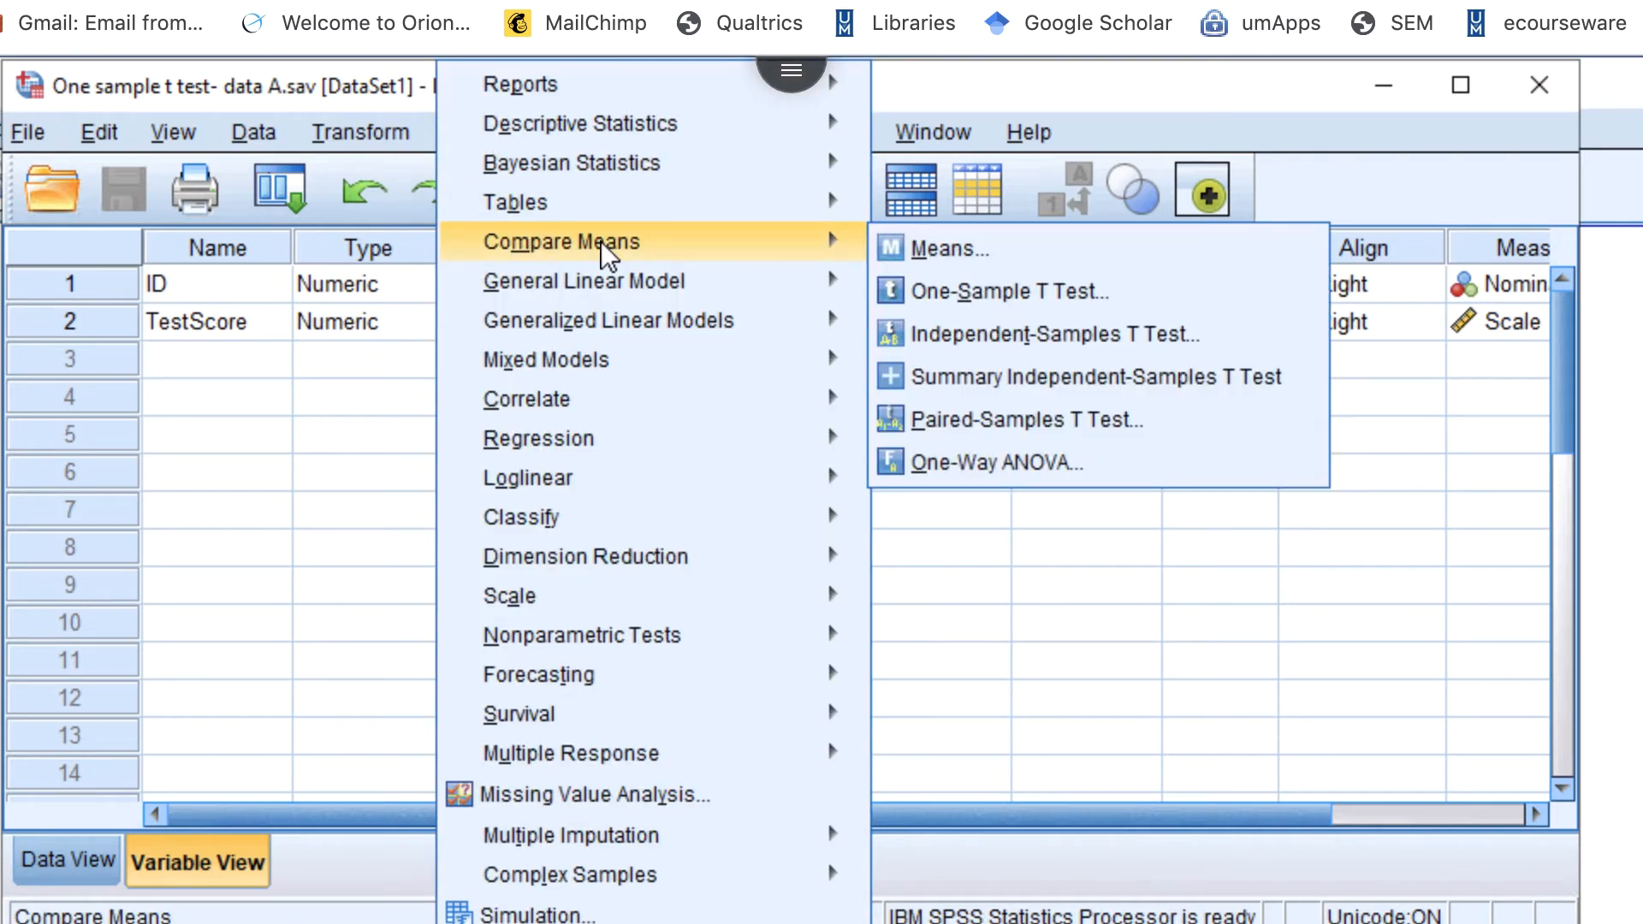
{"action": "left_click", "coordinate": [1113, 296]}
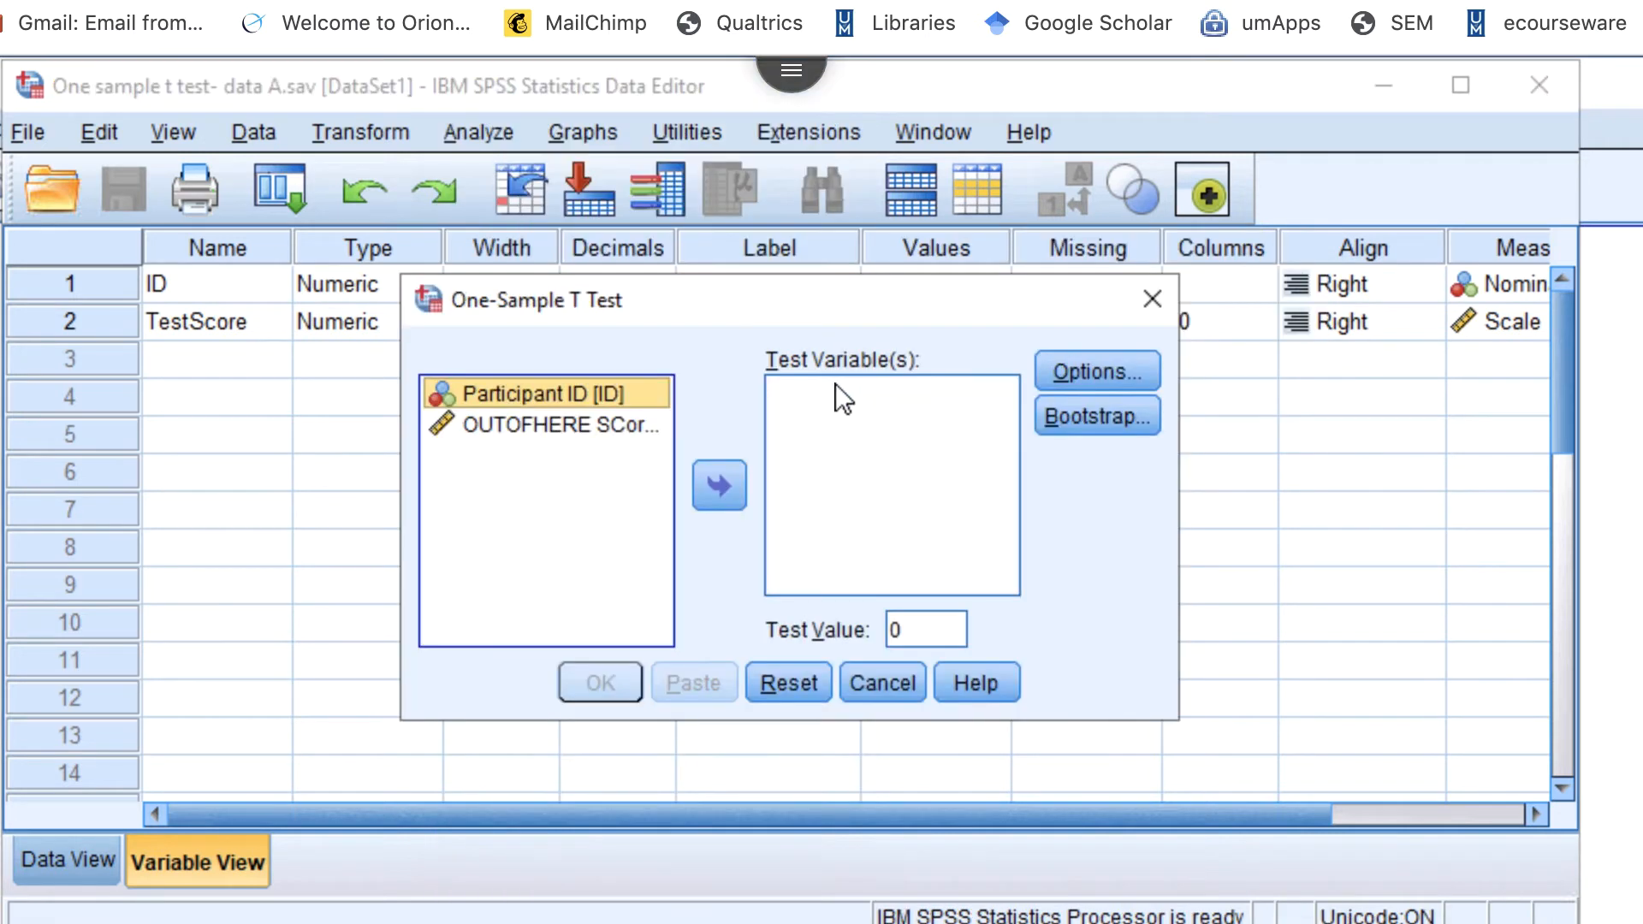
{"action": "left_click", "coordinate": [601, 428]}
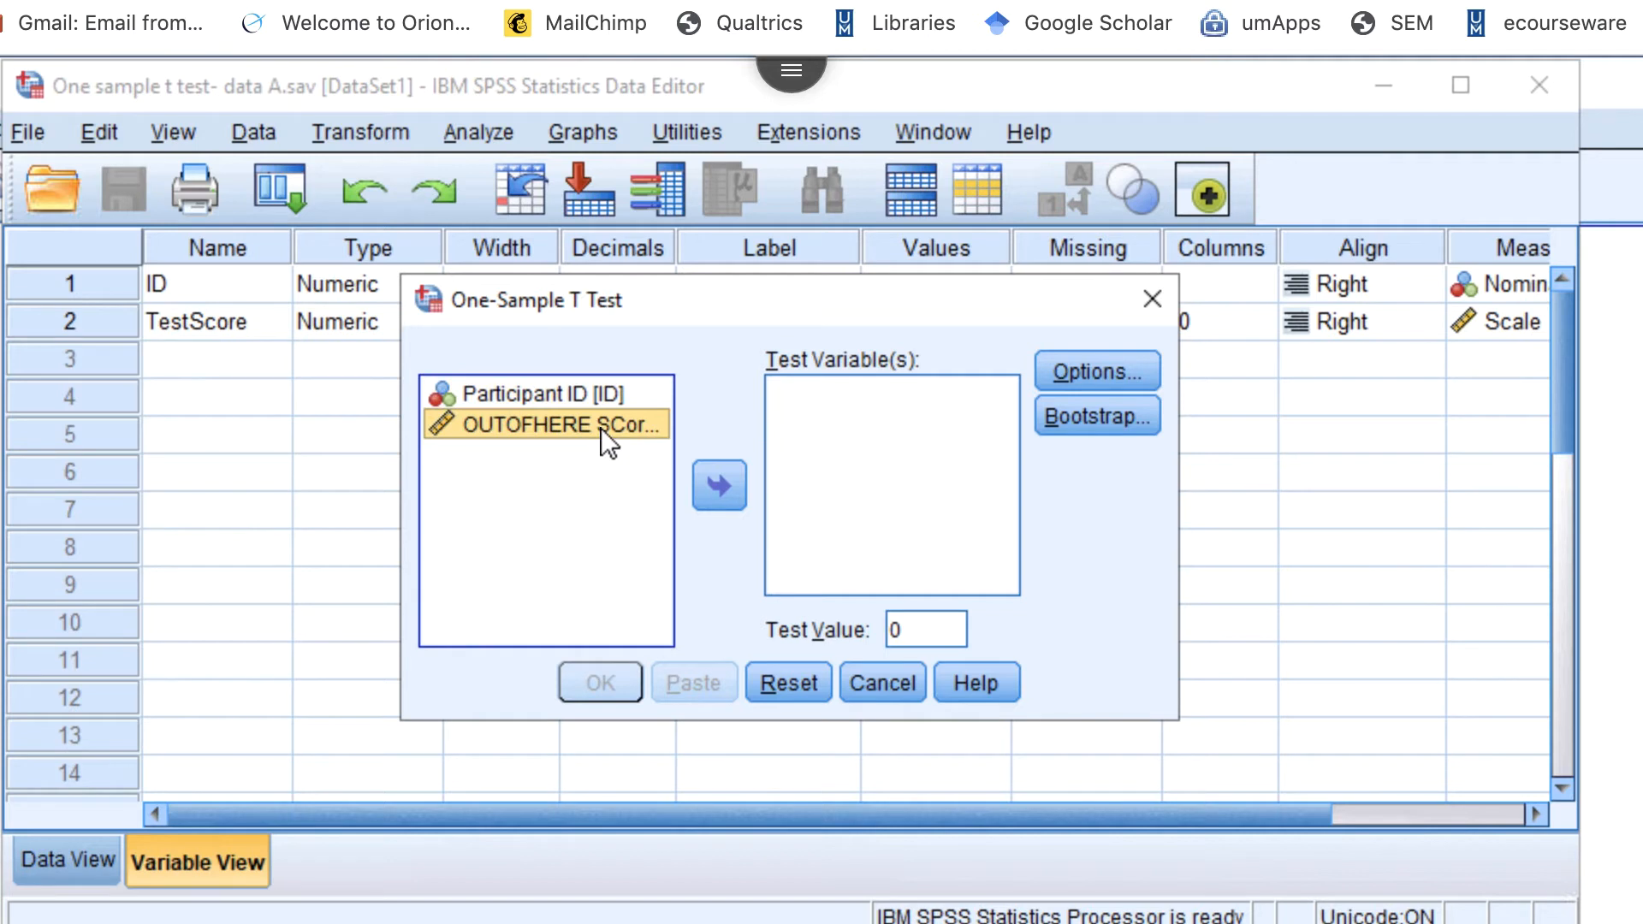
{"action": "left_click", "coordinate": [721, 484]}
Set the test value to 100 and run the One-Sample T Test.
{"action": "double_click", "coordinate": [932, 628]}
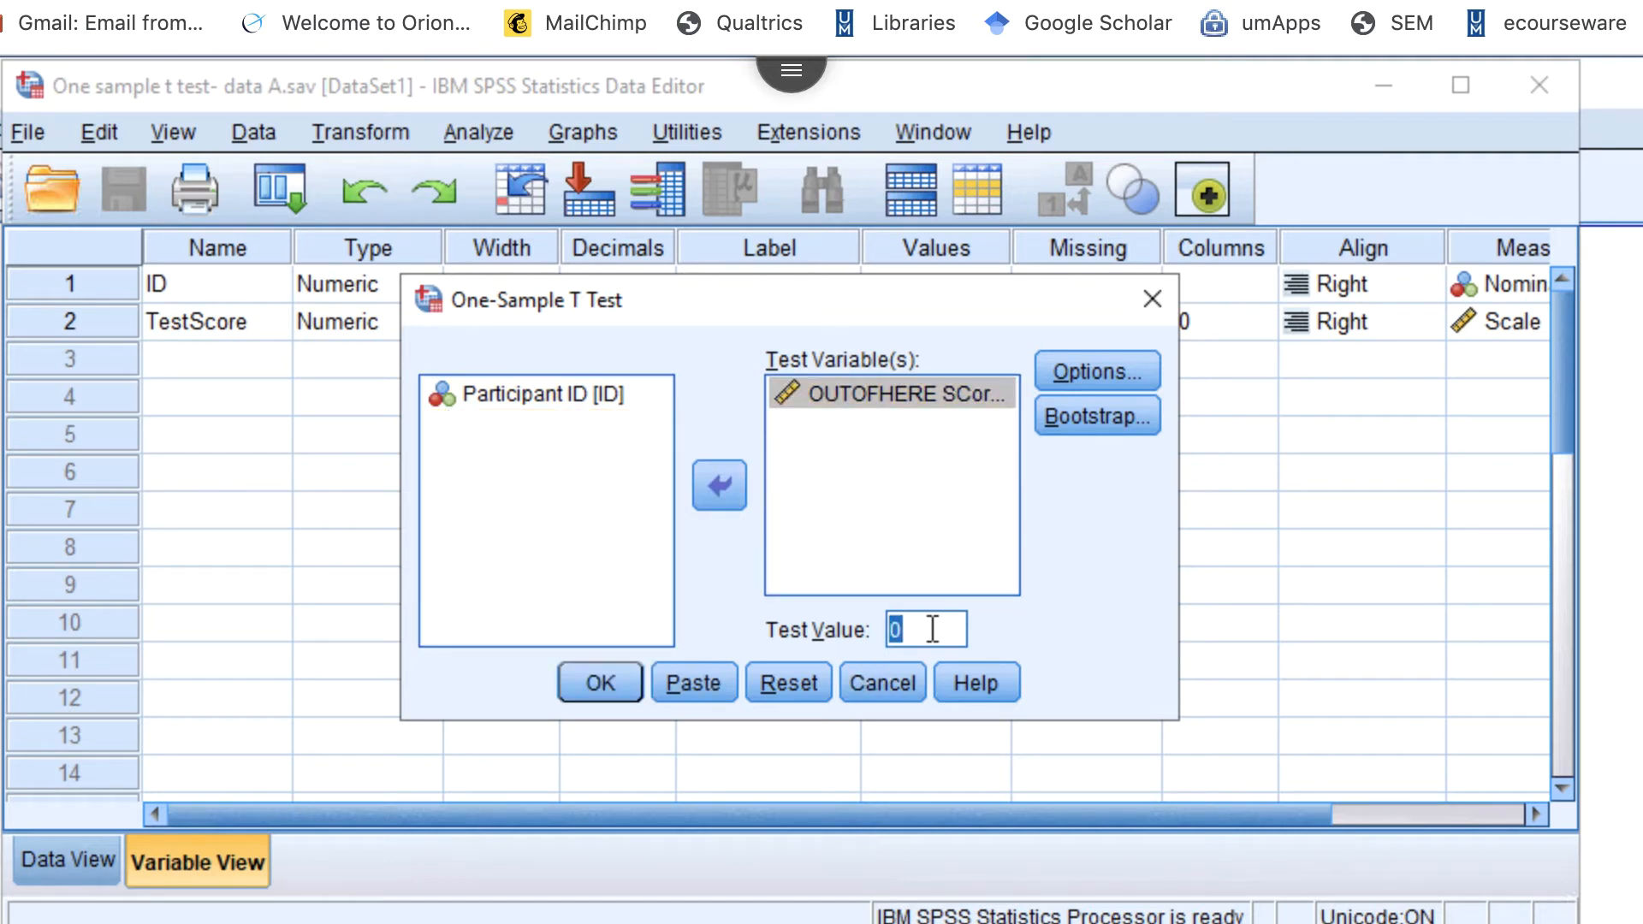
{"action": "type", "text": "100"}
{"action": "key", "text": "Tab"}
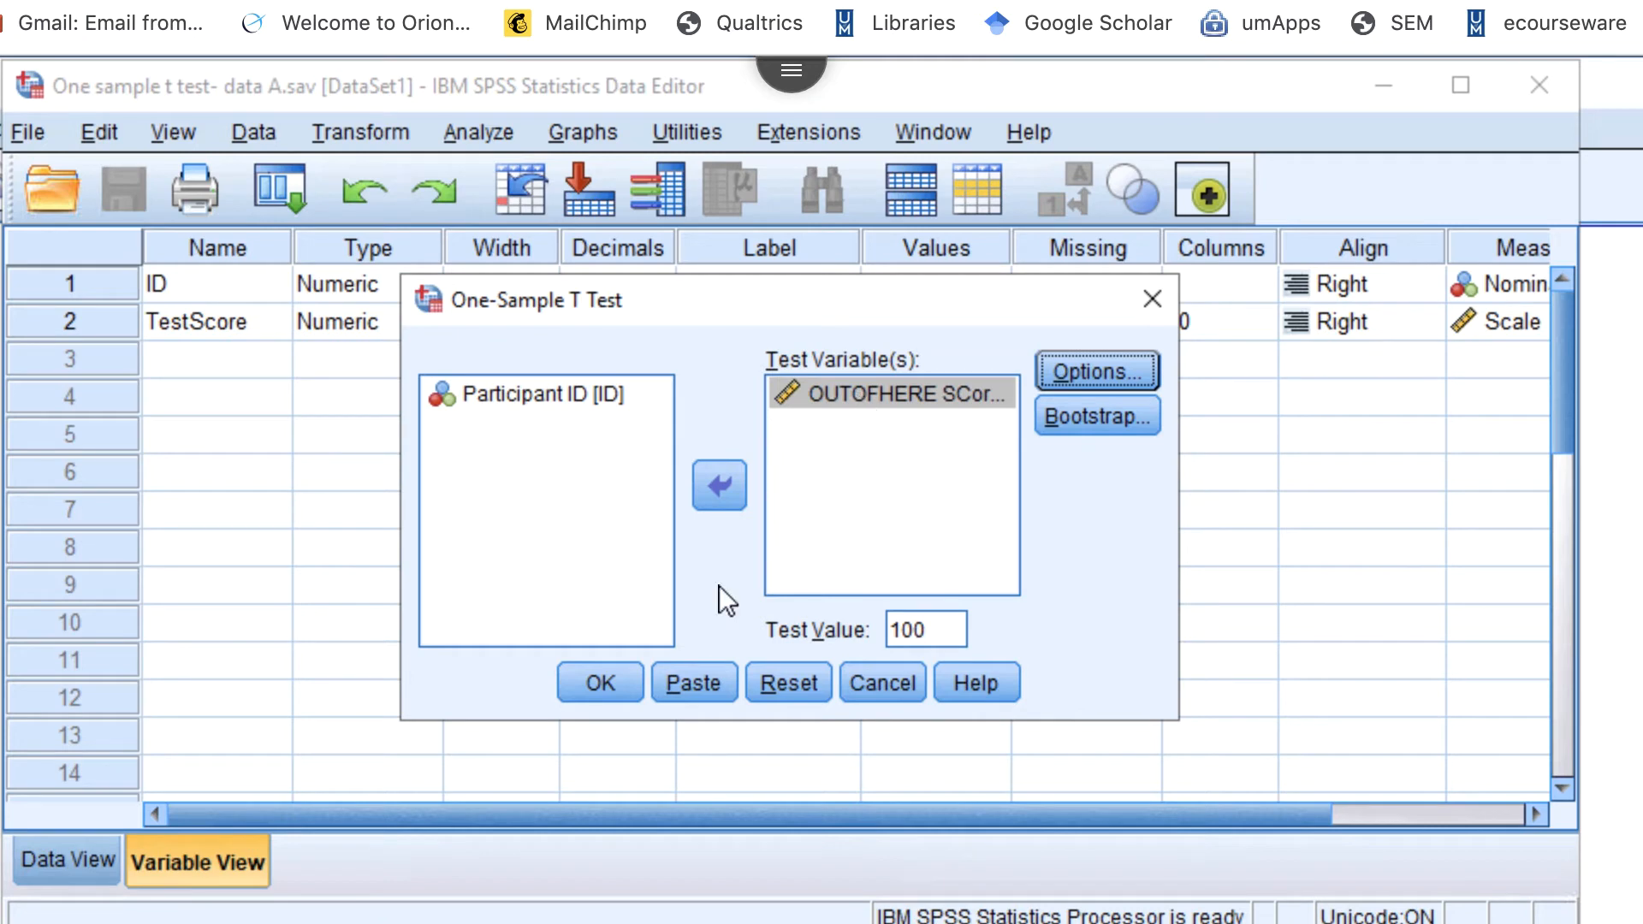
{"action": "left_click", "coordinate": [625, 681]}
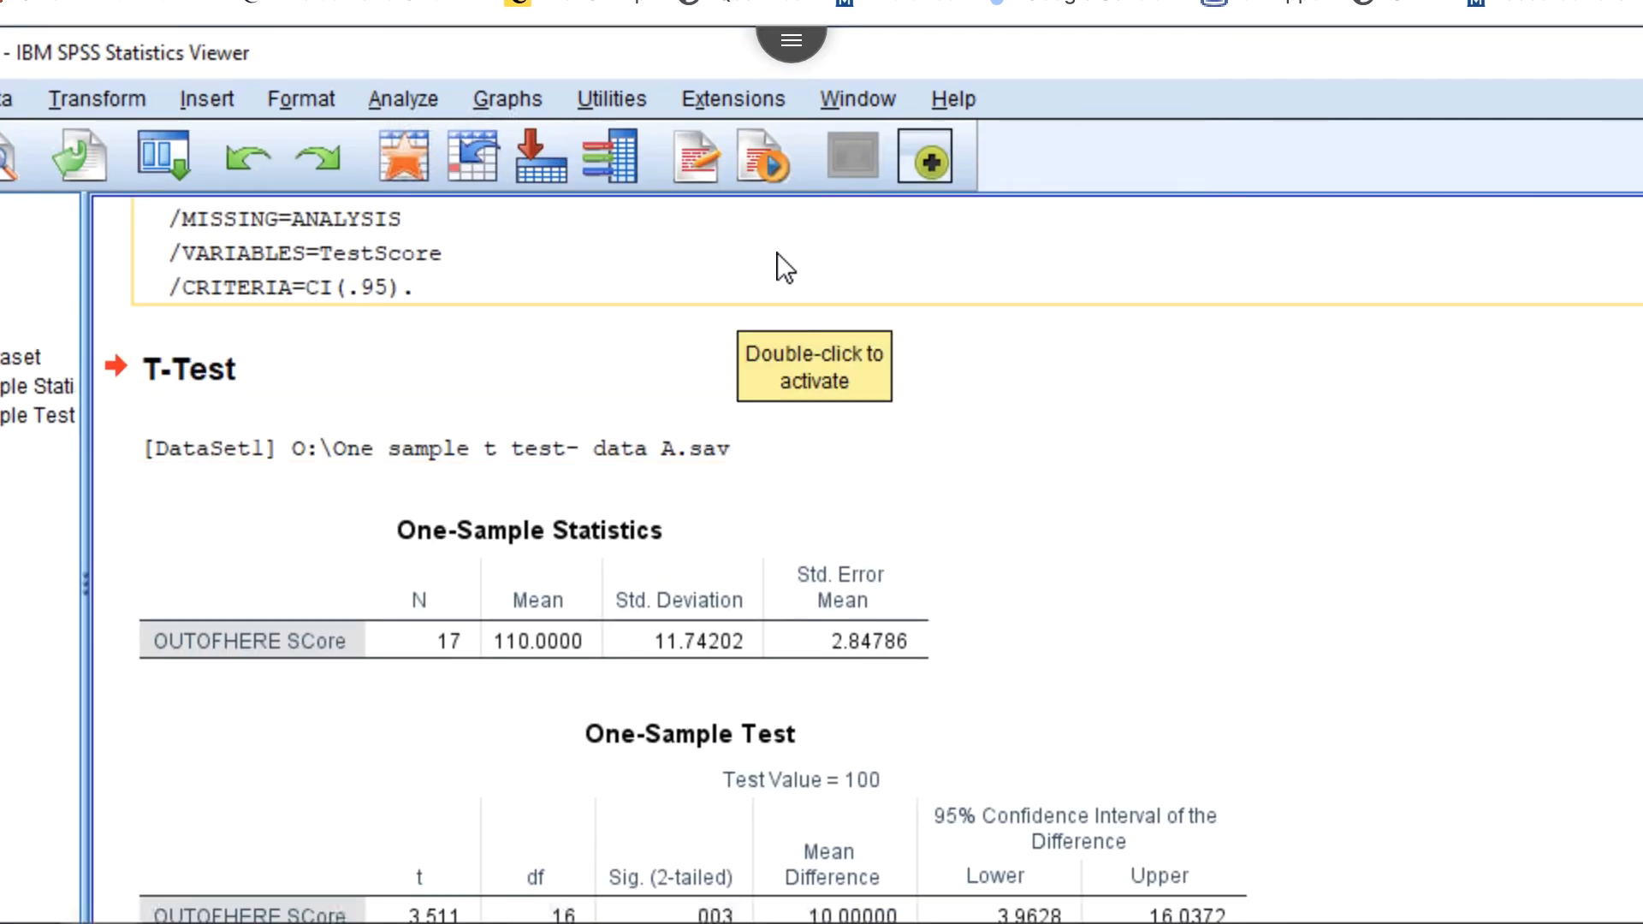
Examine the t test output: the One-Sample Statistics table, then the t, df and significance values in the One-Sample Test table.
{"action": "scroll", "coordinate": [965, 425], "scroll_direction": "down", "scroll_amount": 1}
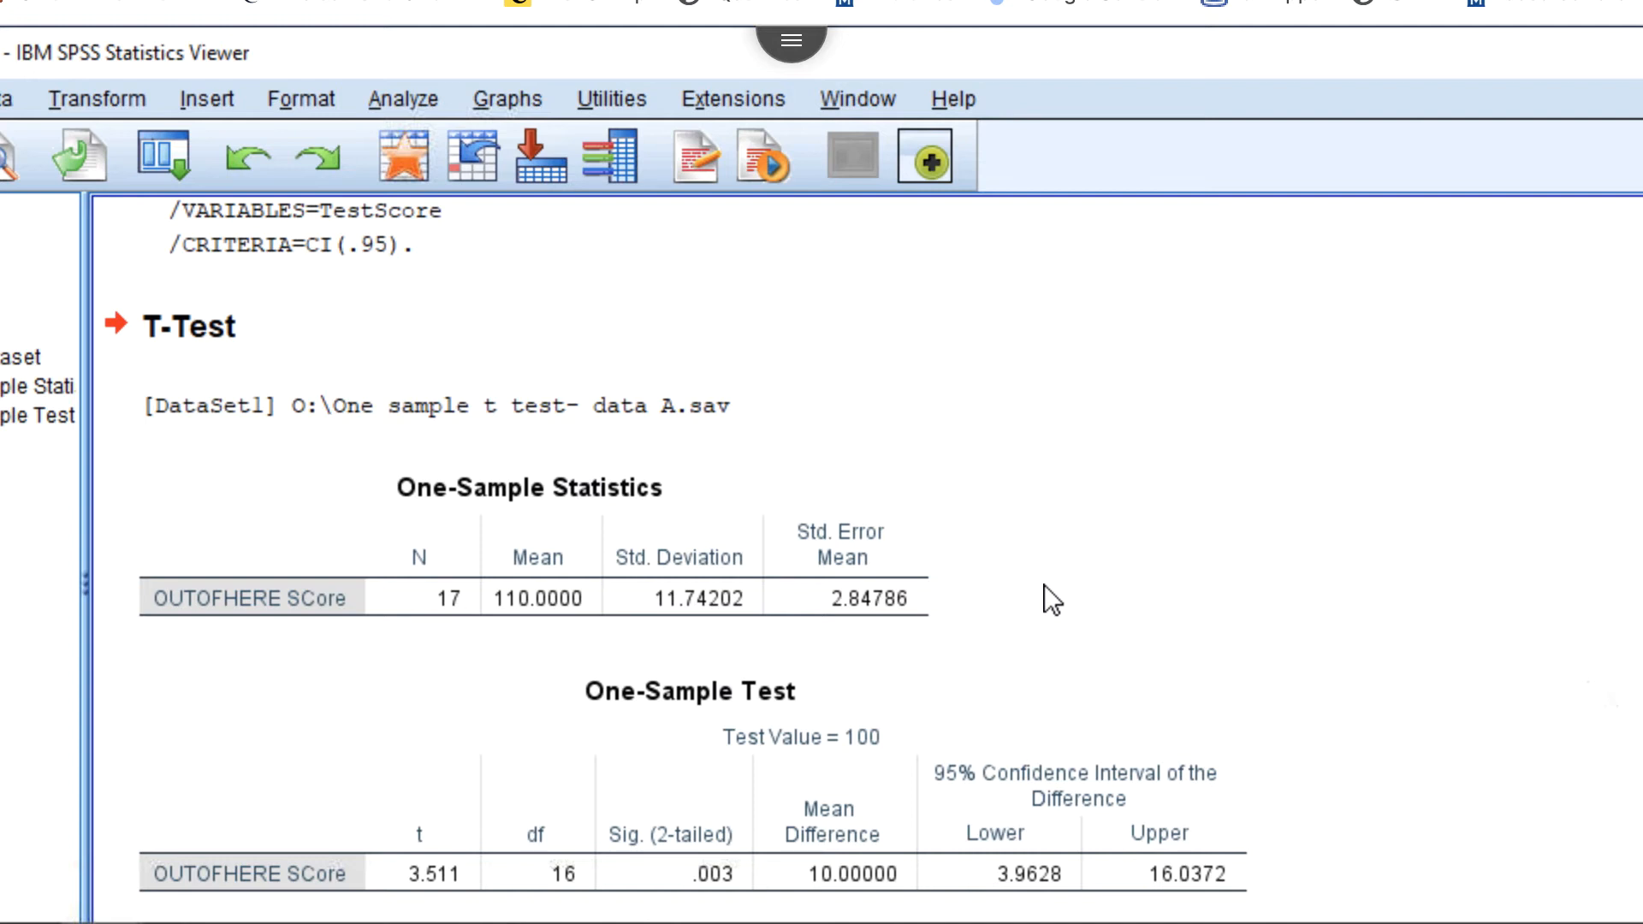
{"action": "scroll", "coordinate": [856, 556], "scroll_direction": "up", "scroll_amount": 3}
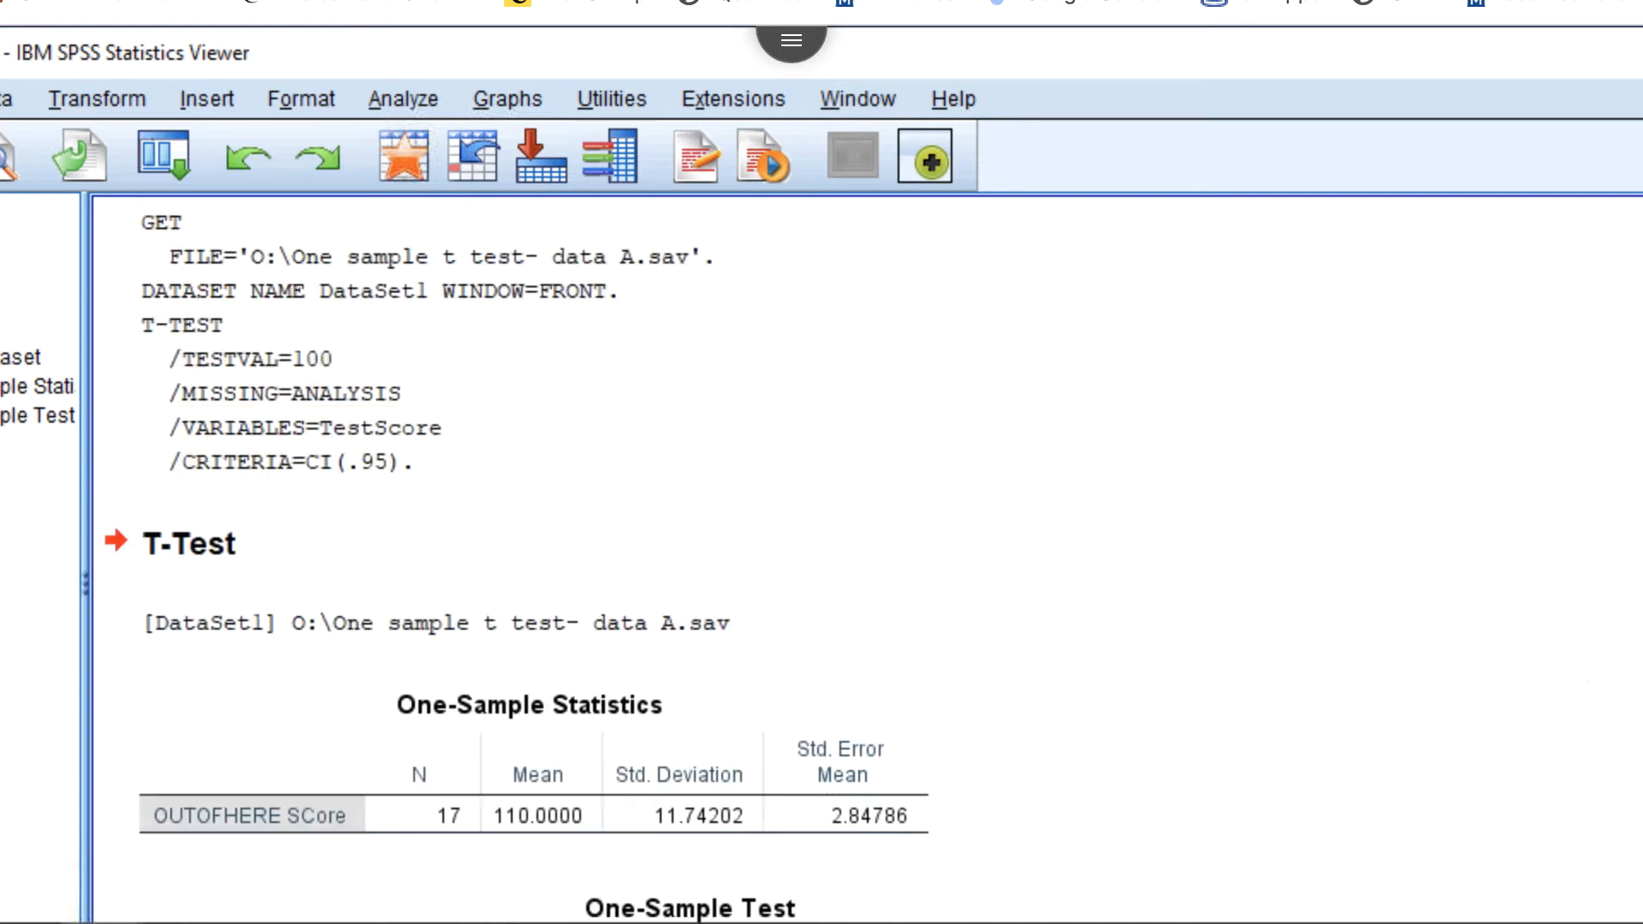
{"action": "scroll", "coordinate": [856, 556], "scroll_direction": "down", "scroll_amount": 3}
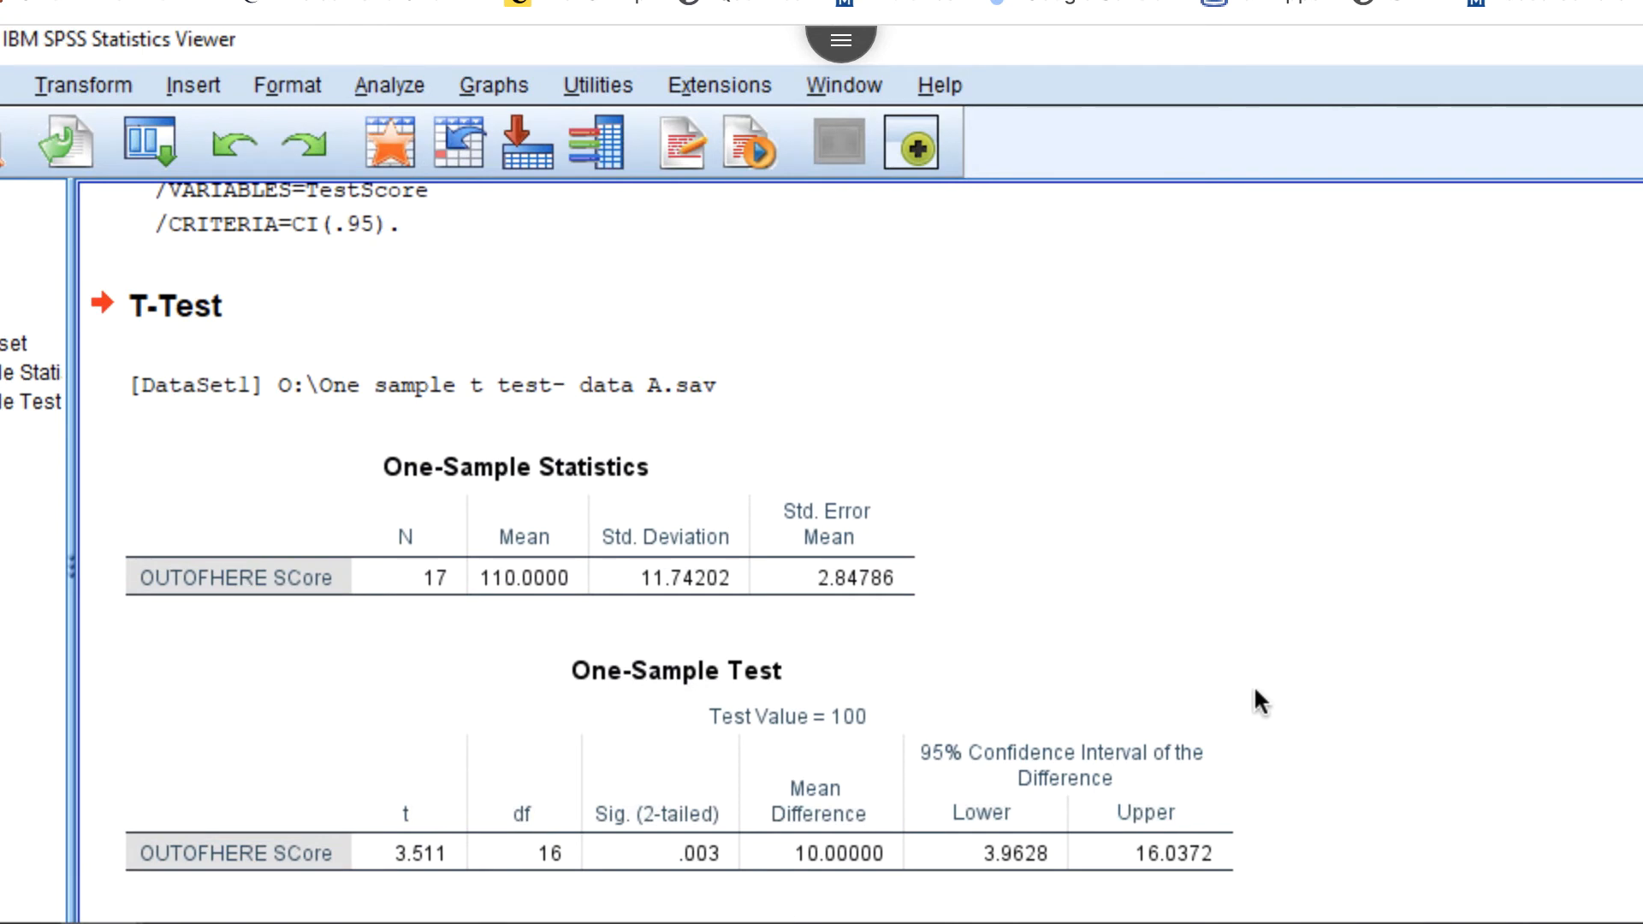
{"action": "left_click", "coordinate": [547, 719]}
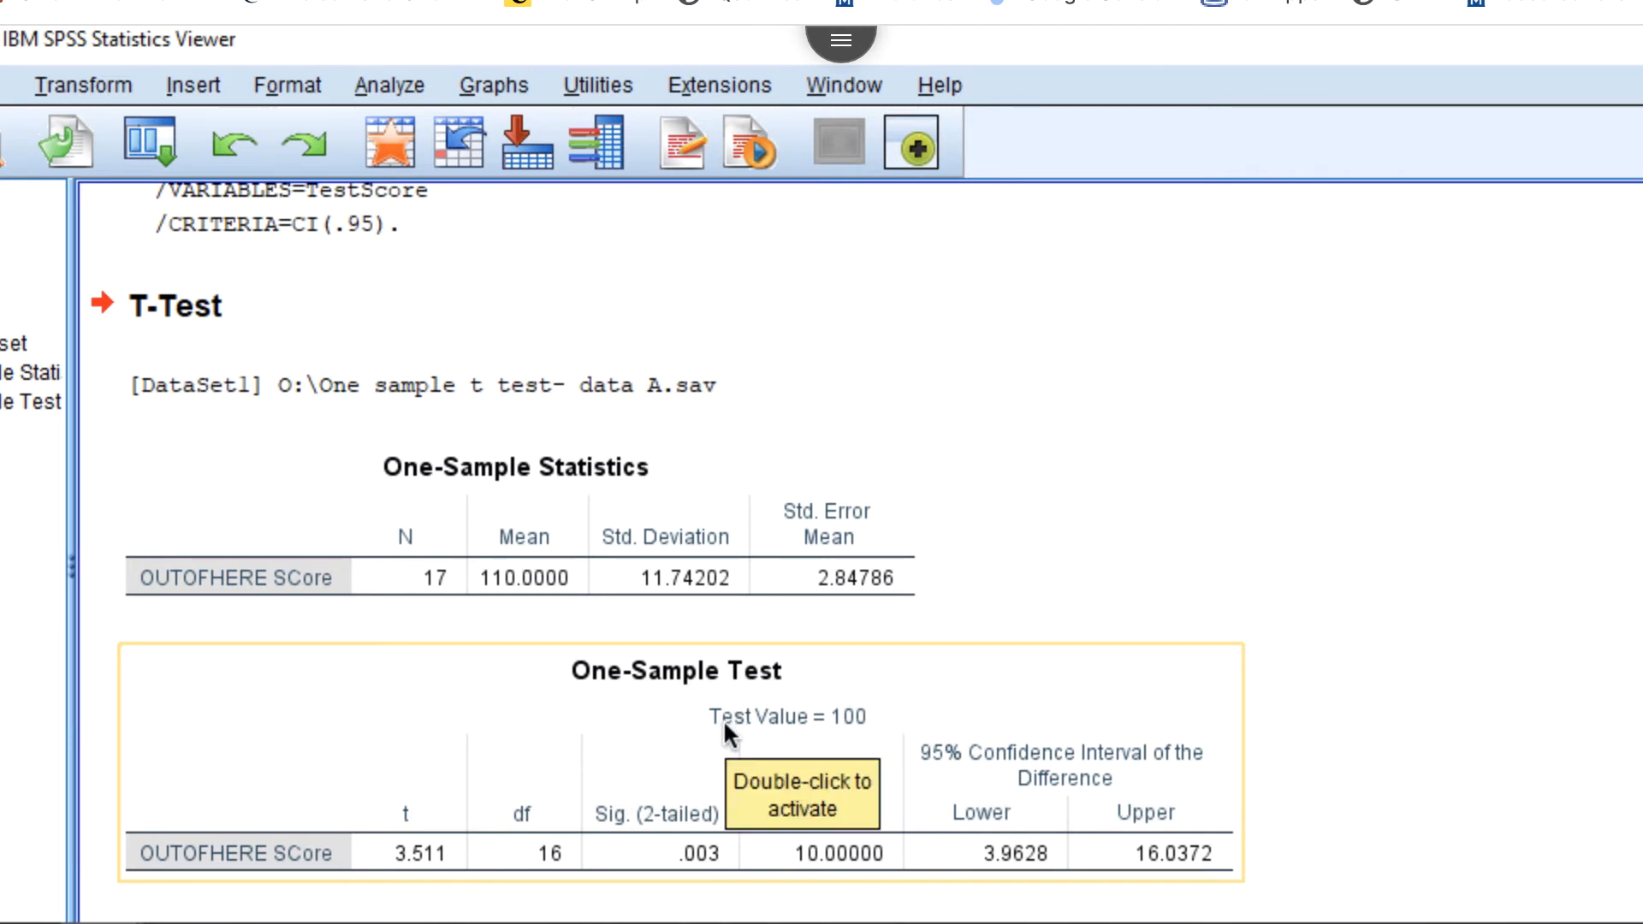
{"action": "left_click", "coordinate": [451, 597]}
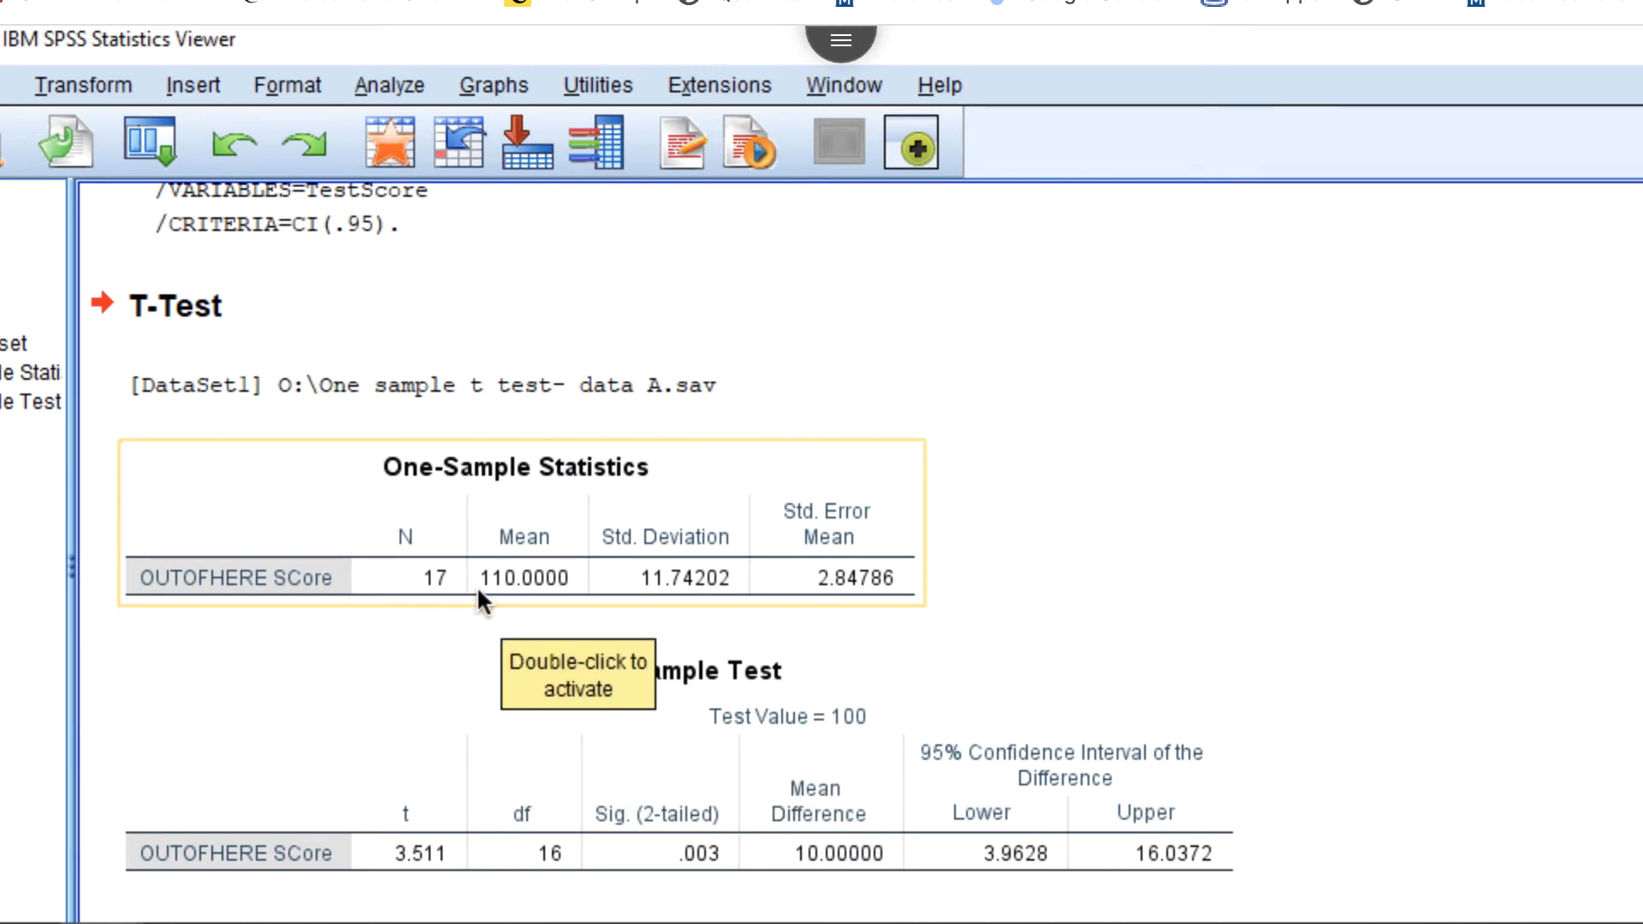
{"action": "left_click", "coordinate": [555, 878]}
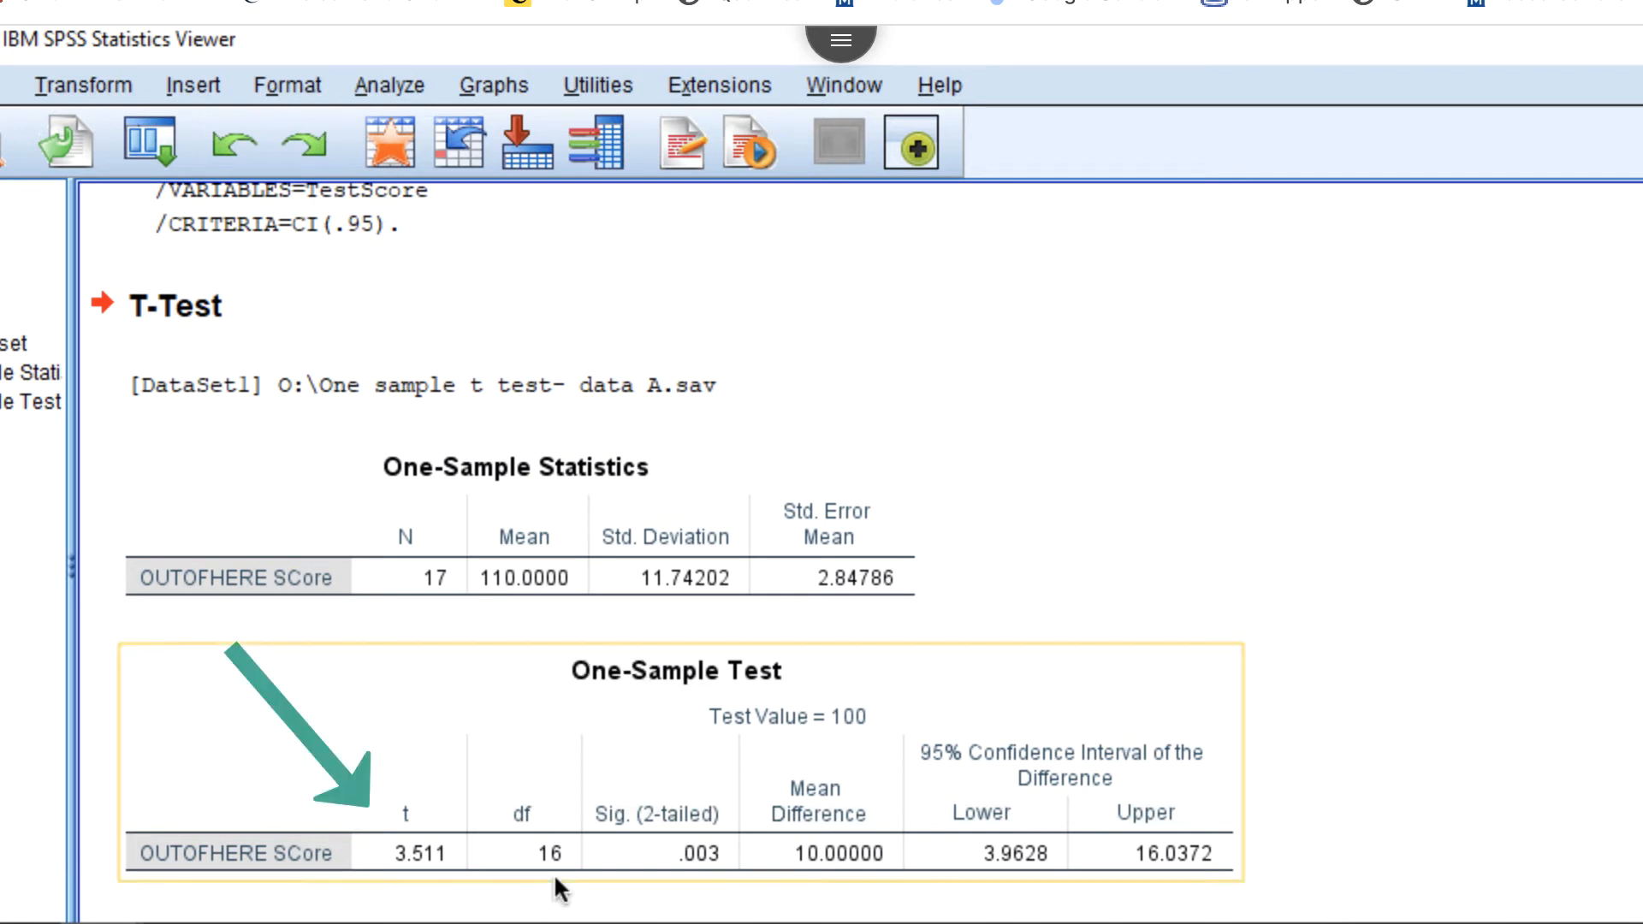
{"action": "left_click", "coordinate": [401, 890]}
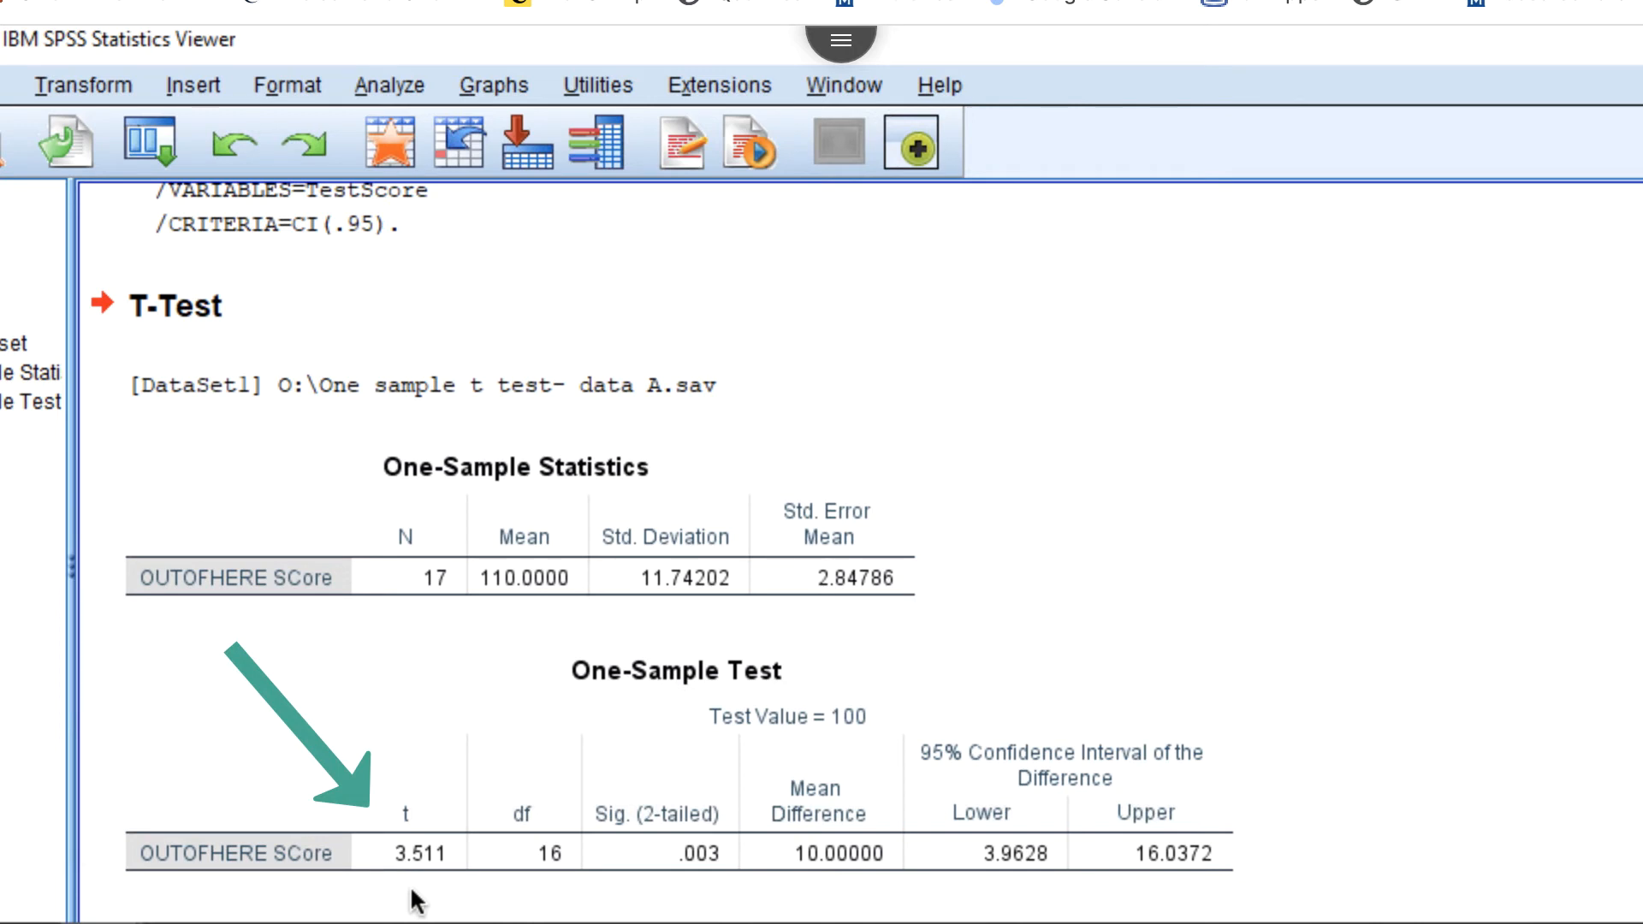
{"action": "left_click", "coordinate": [552, 875]}
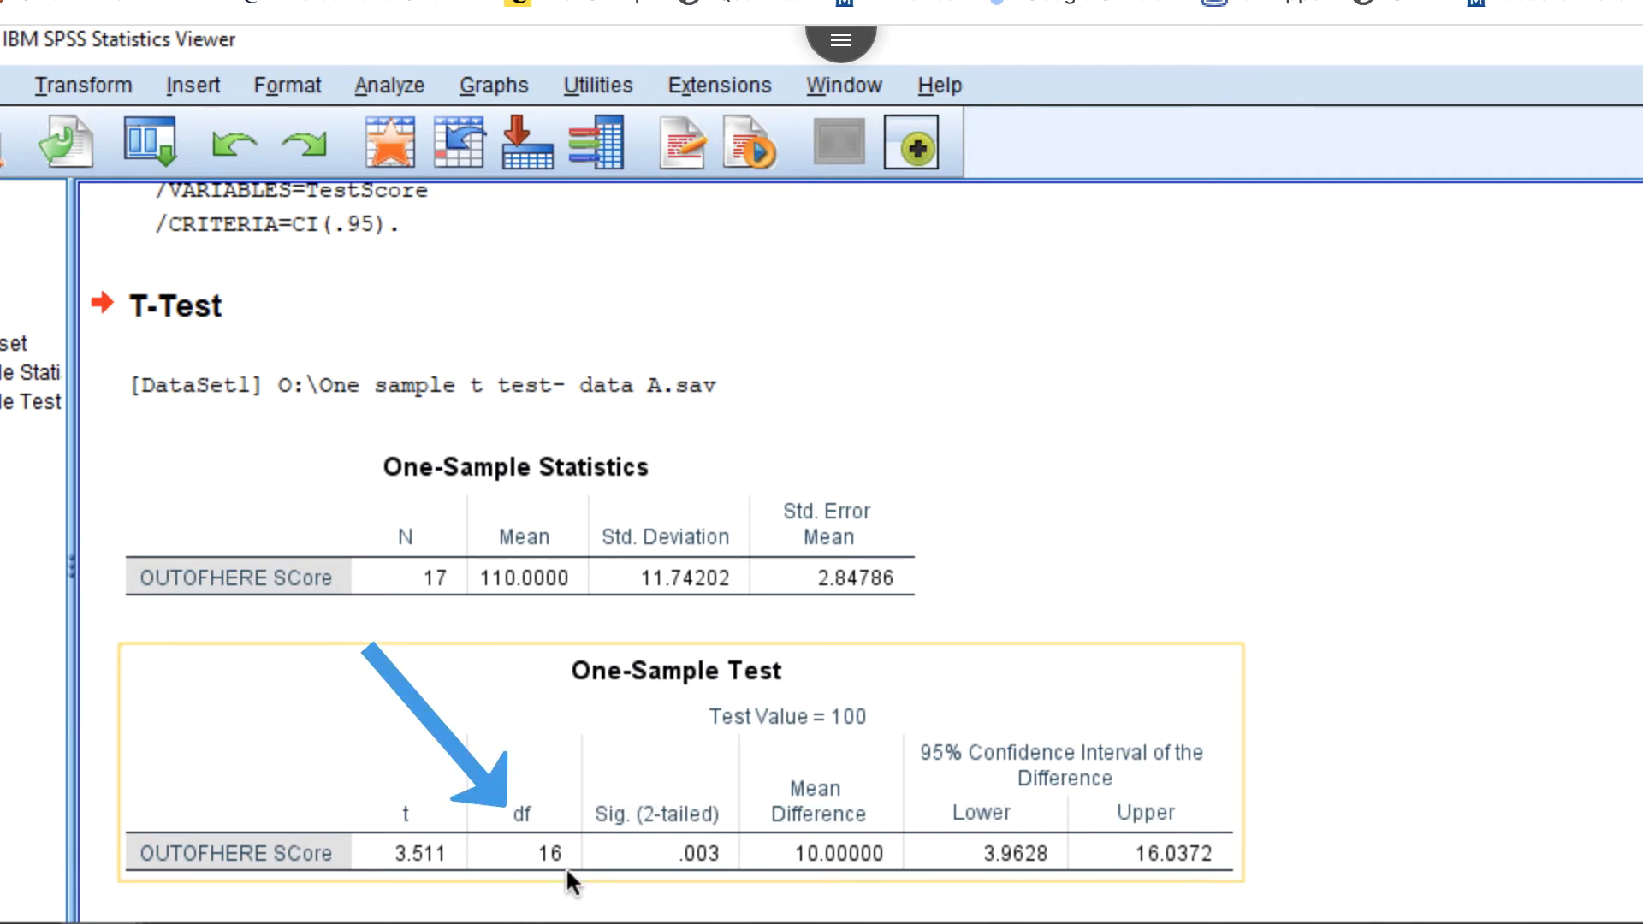
{"action": "left_click", "coordinate": [549, 900]}
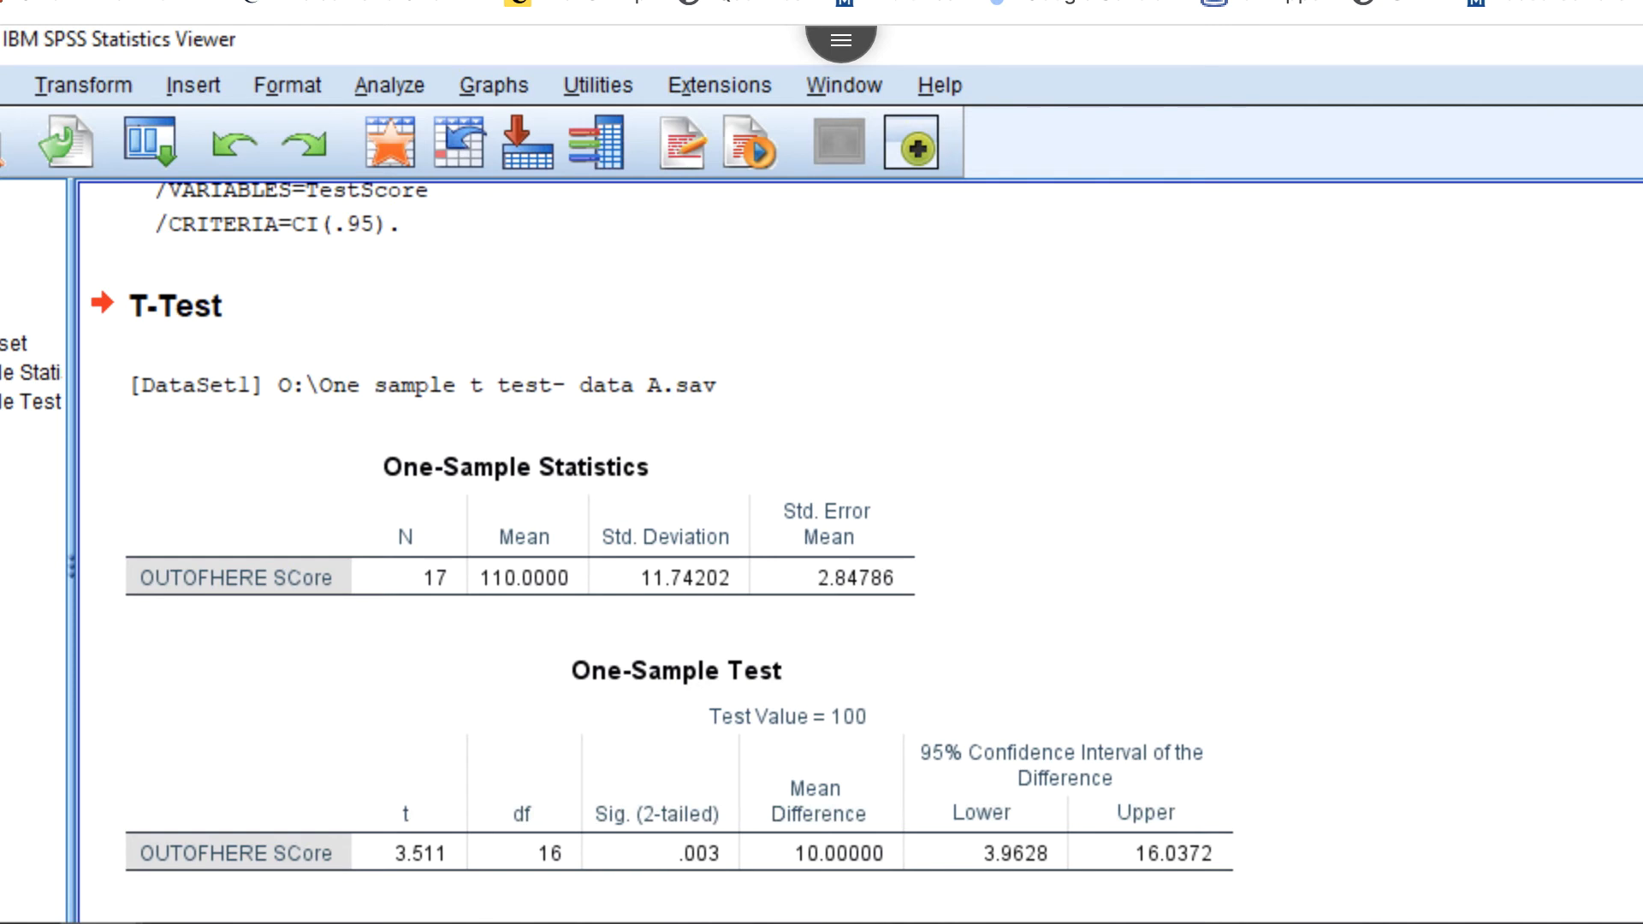
Close the output without saving it and open One sample t test- data B.sav from OneDrive for Business - The University of Memphis (O:).
{"action": "left_click", "coordinate": [1639, 39]}
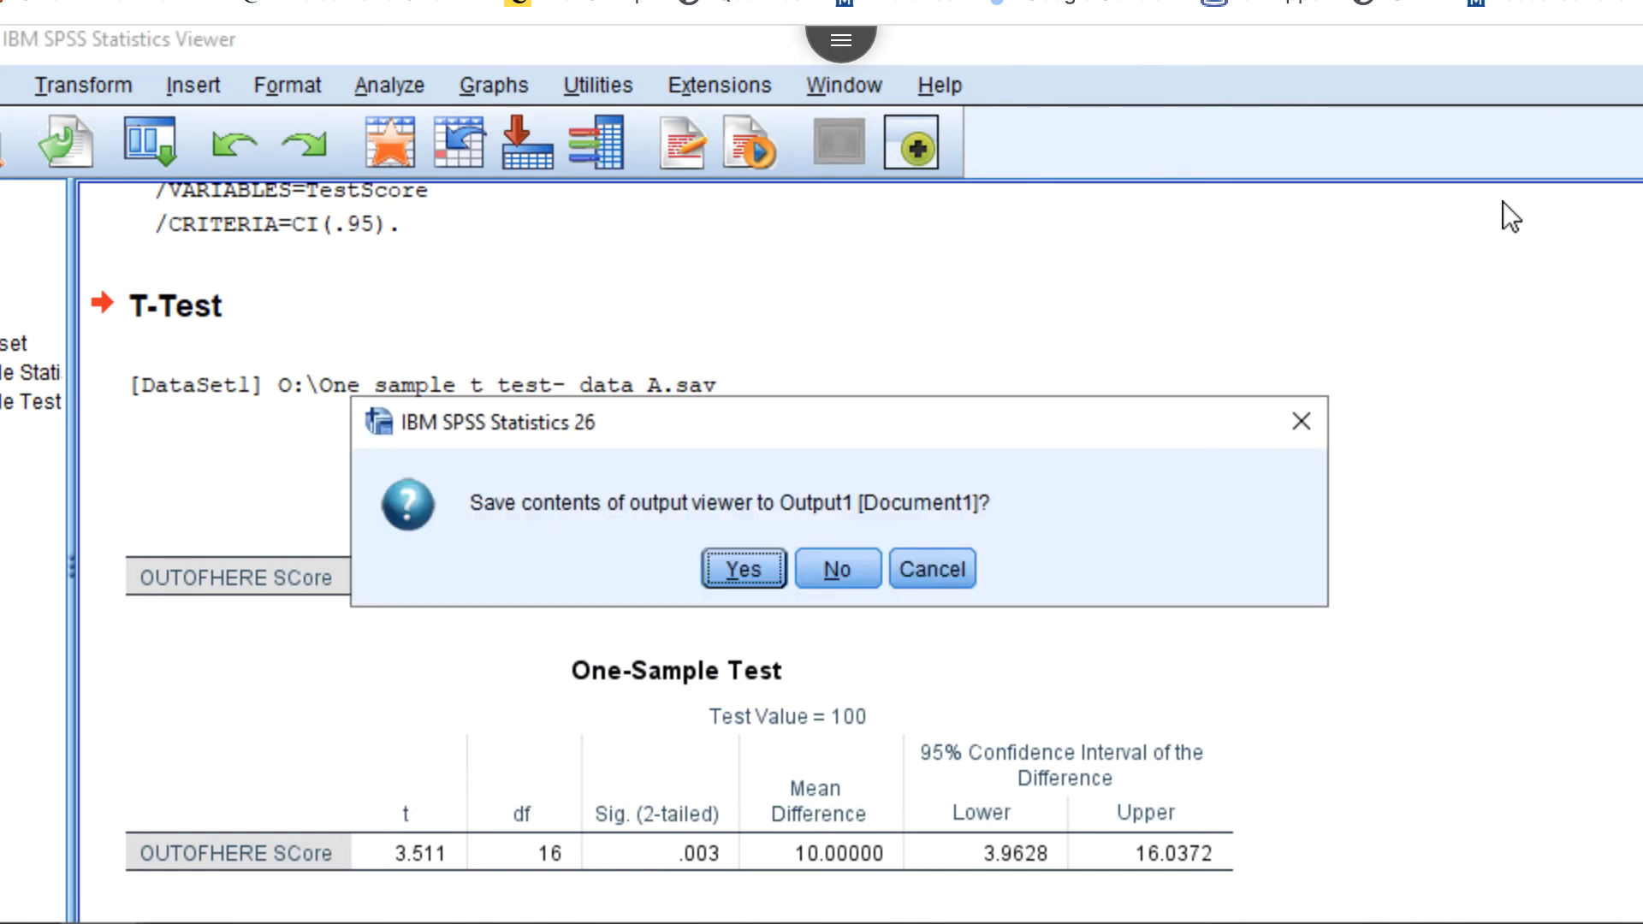
{"action": "left_click", "coordinate": [834, 589]}
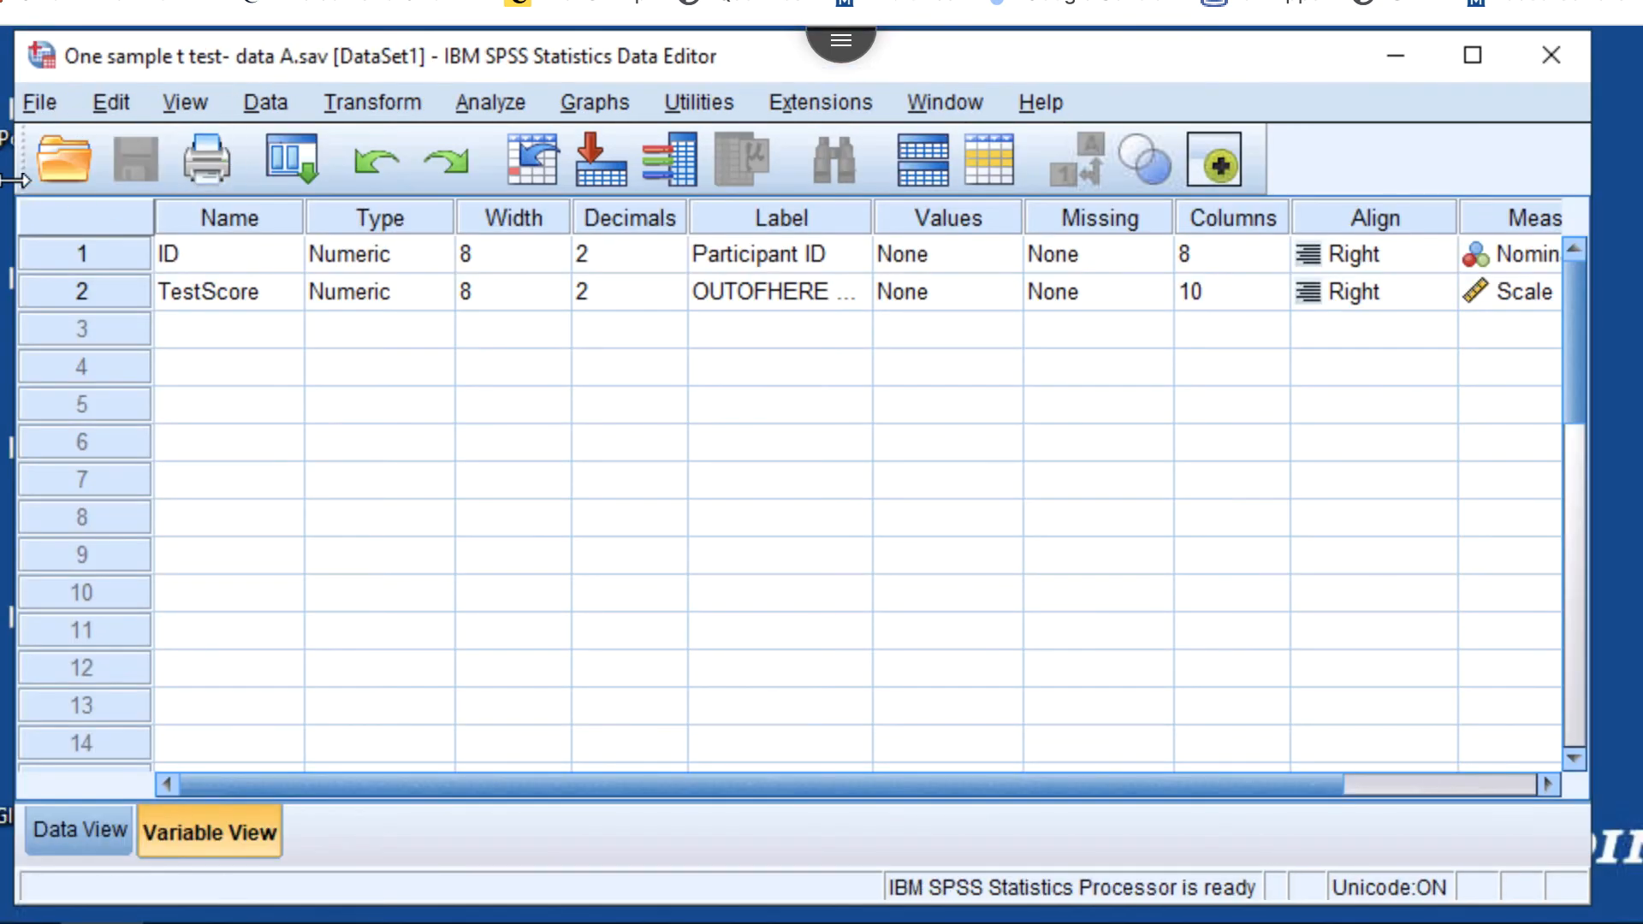
{"action": "left_click", "coordinate": [37, 105]}
{"action": "mouse_move", "coordinate": [37, 110]}
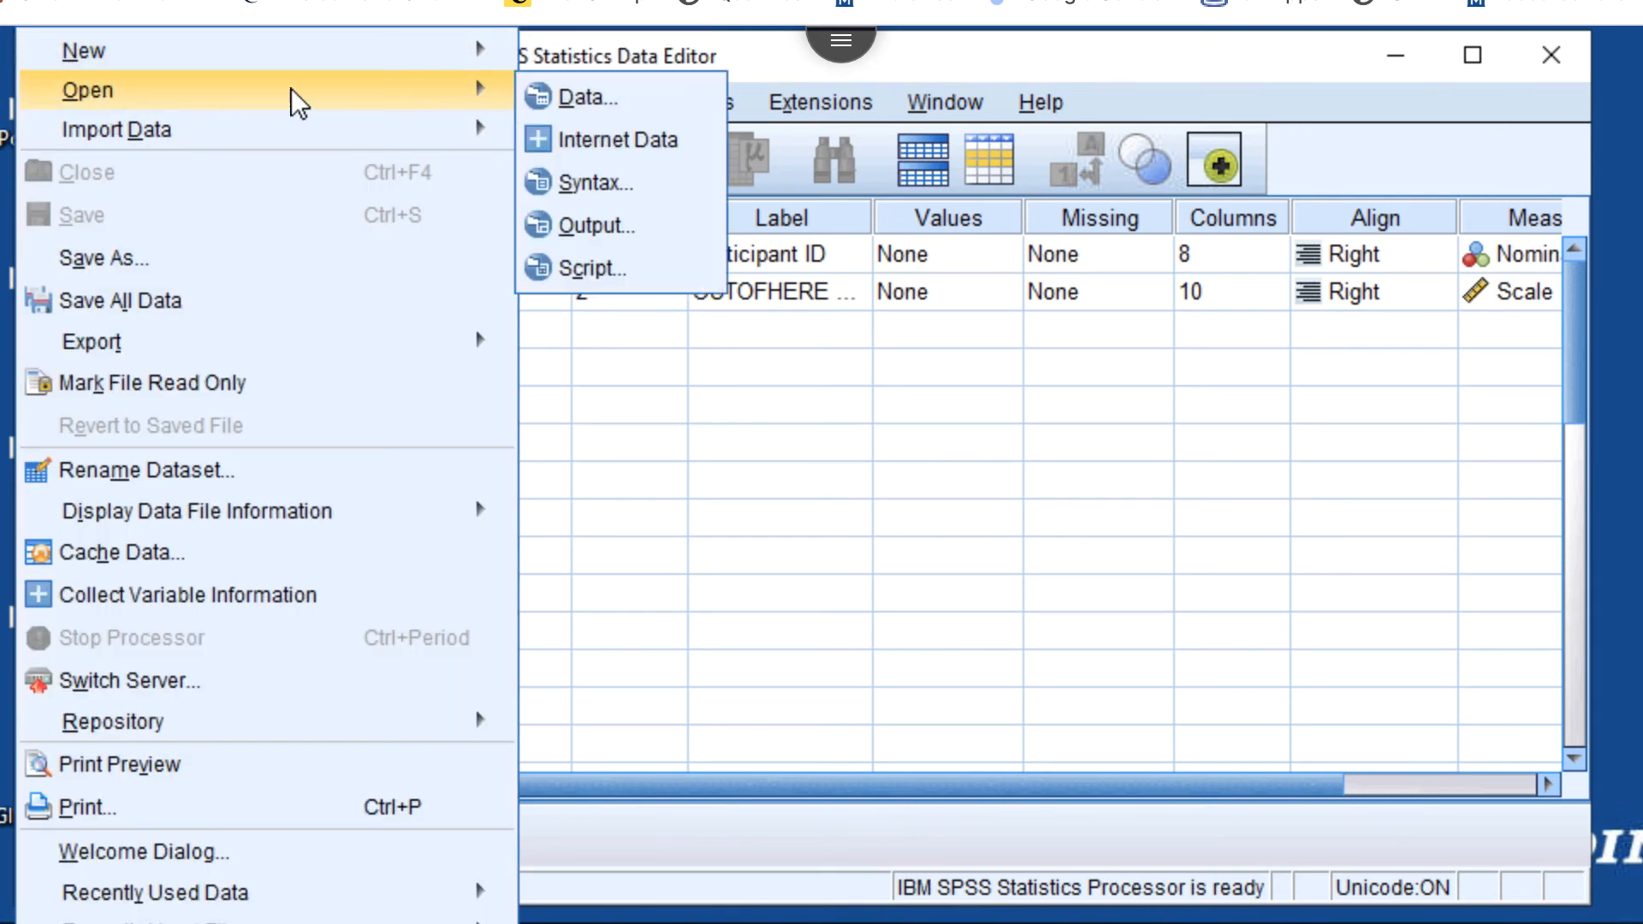
{"action": "left_click", "coordinate": [657, 93]}
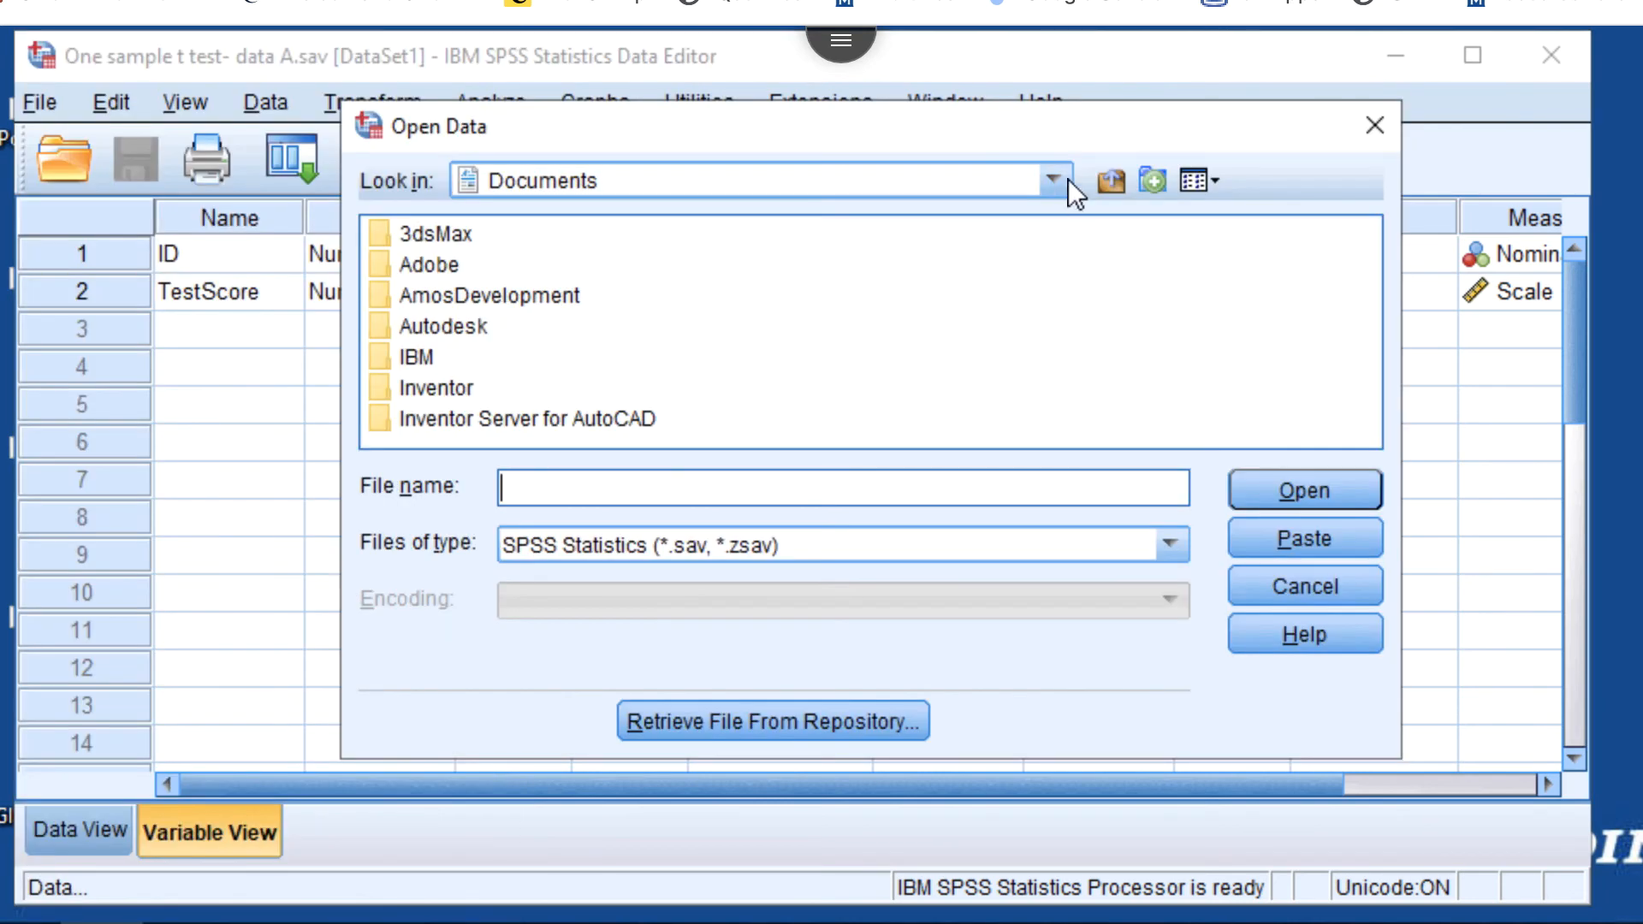
{"action": "left_click", "coordinate": [1054, 180]}
{"action": "left_click_drag", "start_coordinate": [1060, 294], "coordinate": [1024, 341]}
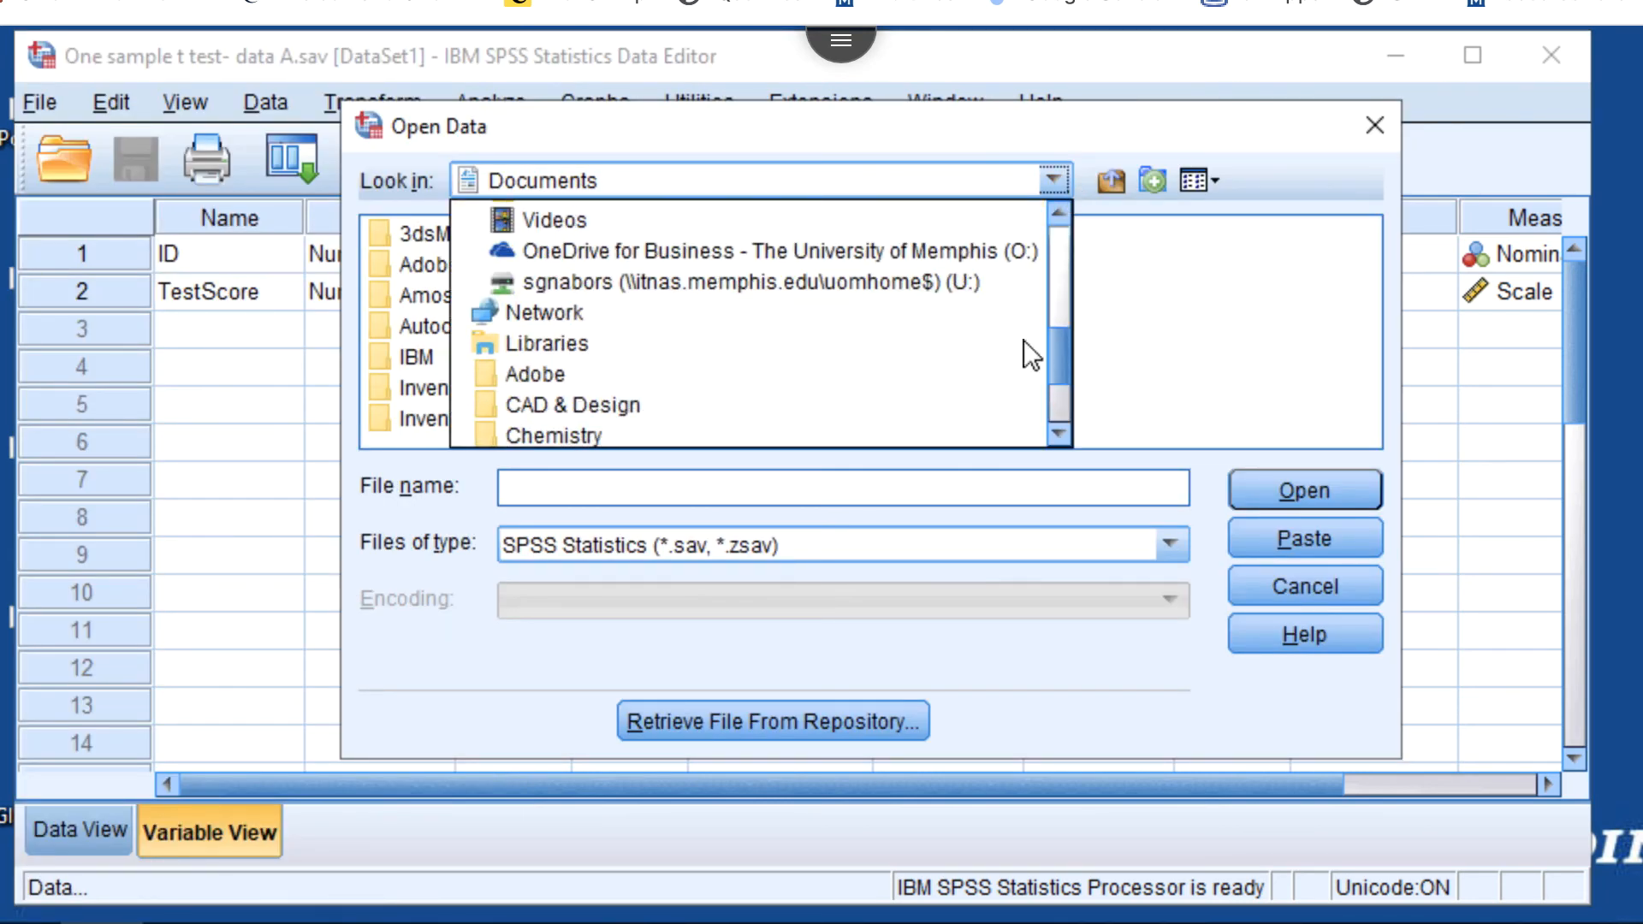
{"action": "left_click", "coordinate": [914, 253]}
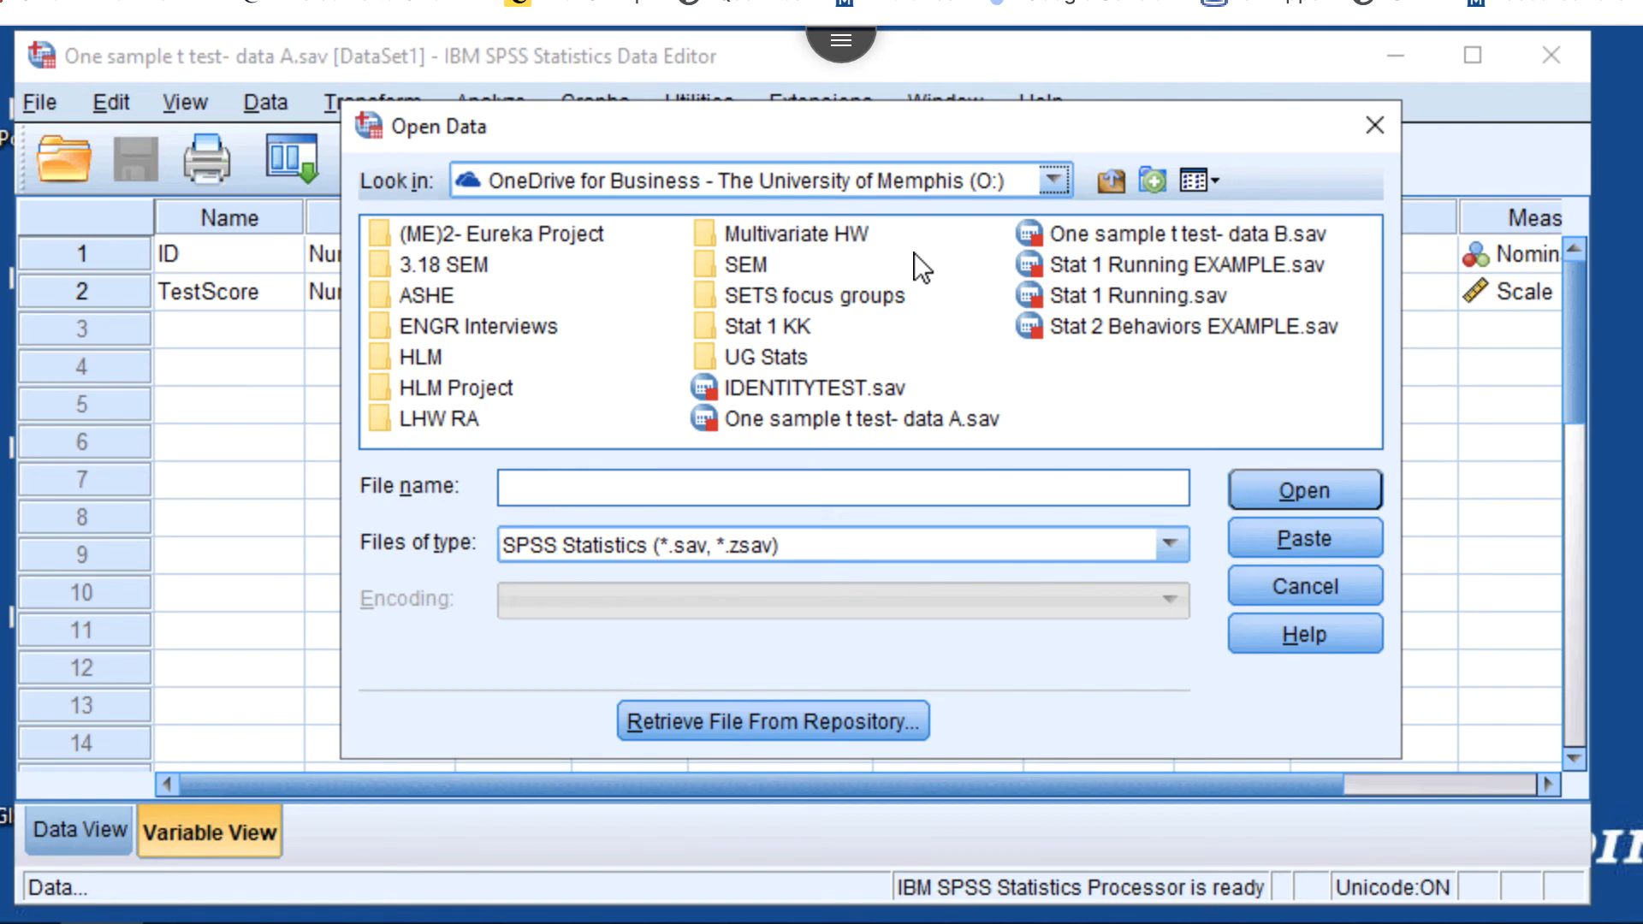
{"action": "left_click", "coordinate": [1176, 237]}
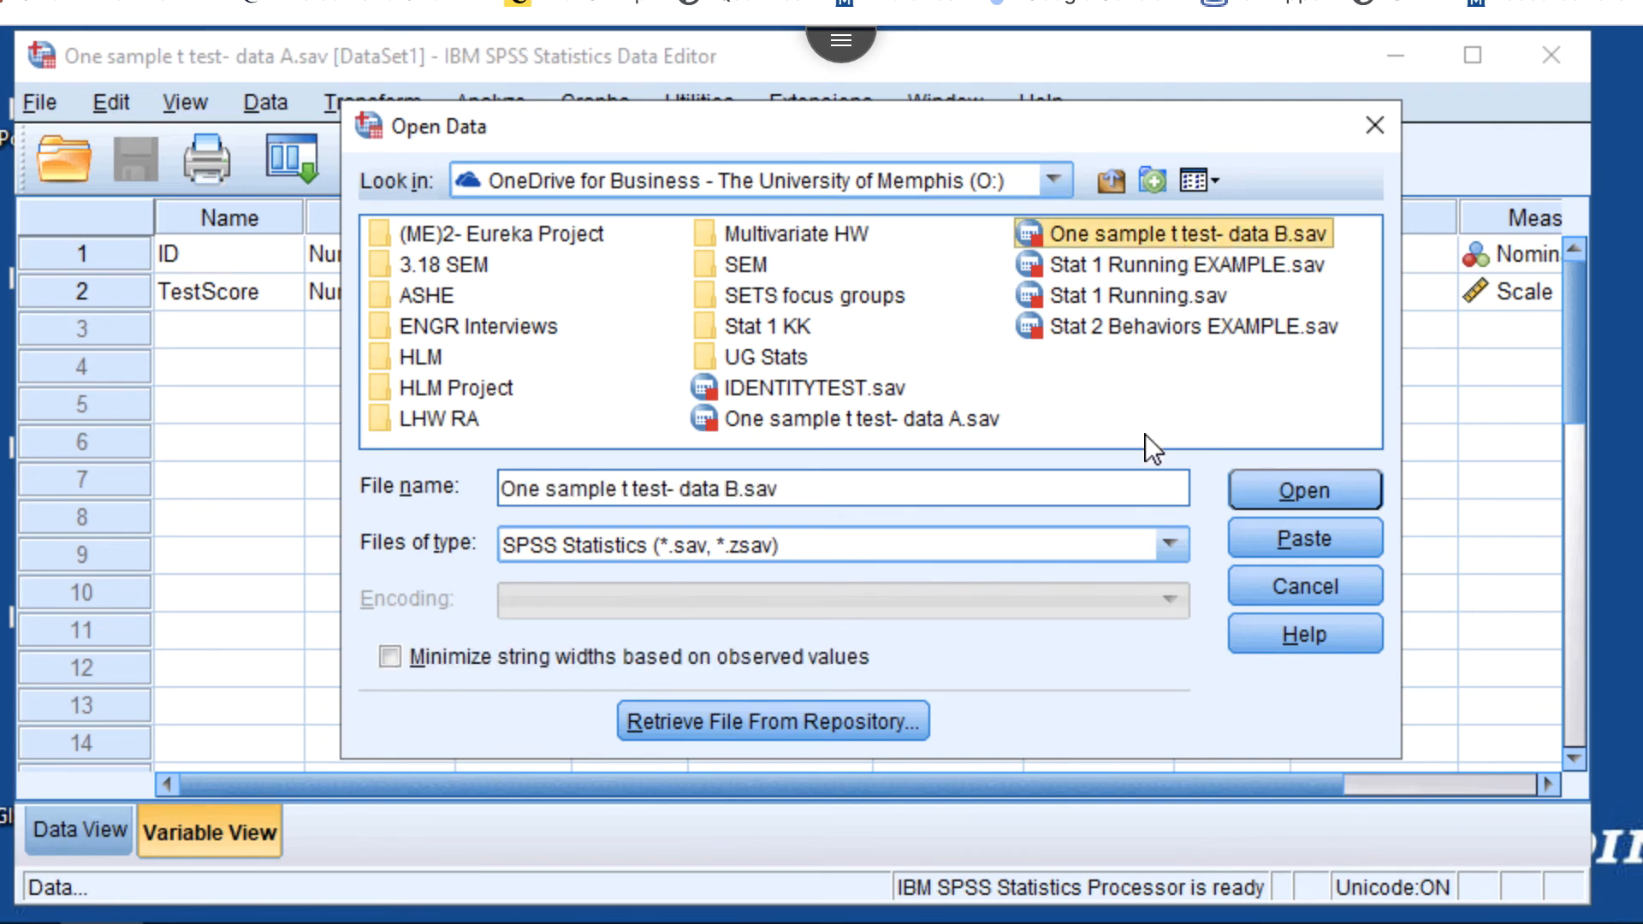
{"action": "left_click", "coordinate": [1275, 496]}
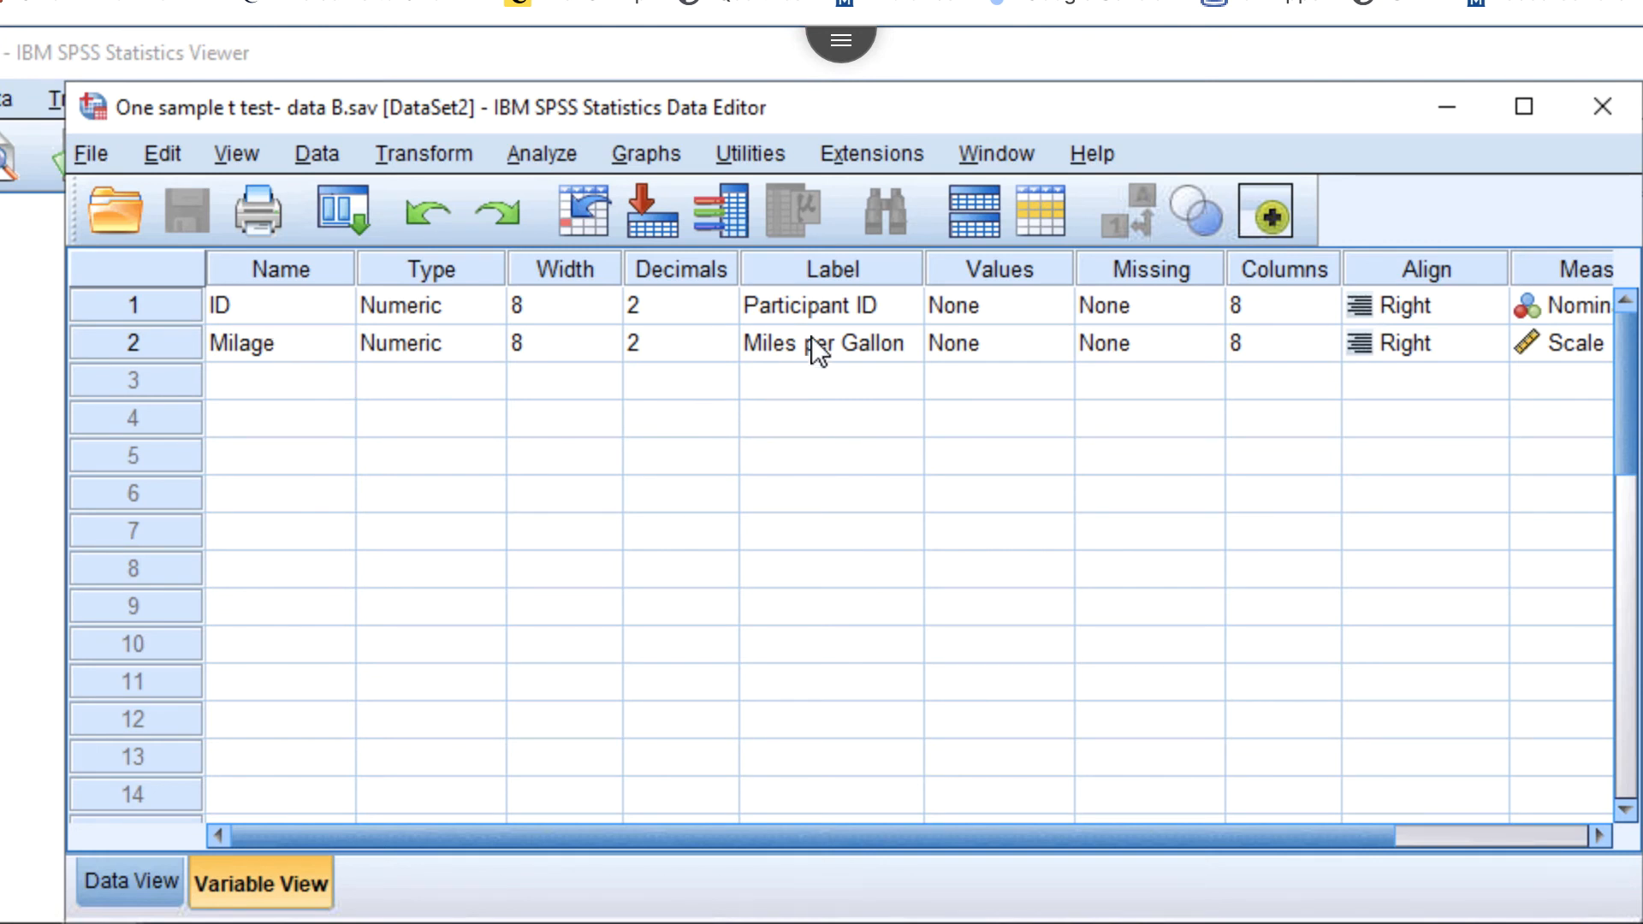
Display the dataset's data values and set up a One-Sample T Test with Miles per Gallon as the test variable.
{"action": "left_click", "coordinate": [164, 864]}
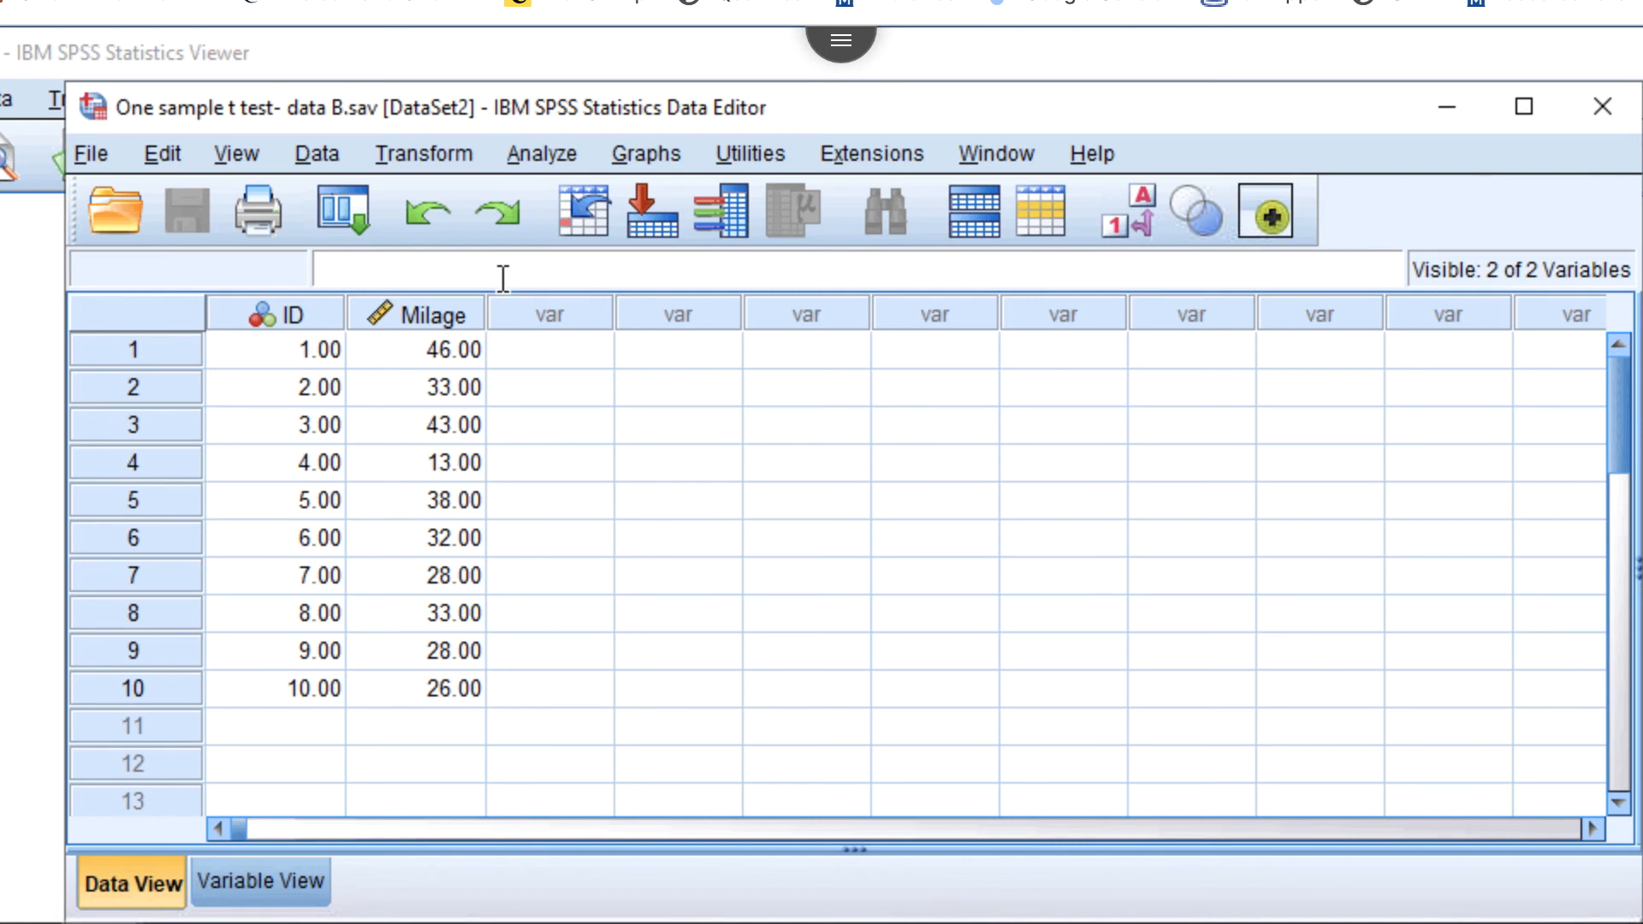
{"action": "left_click", "coordinate": [548, 156]}
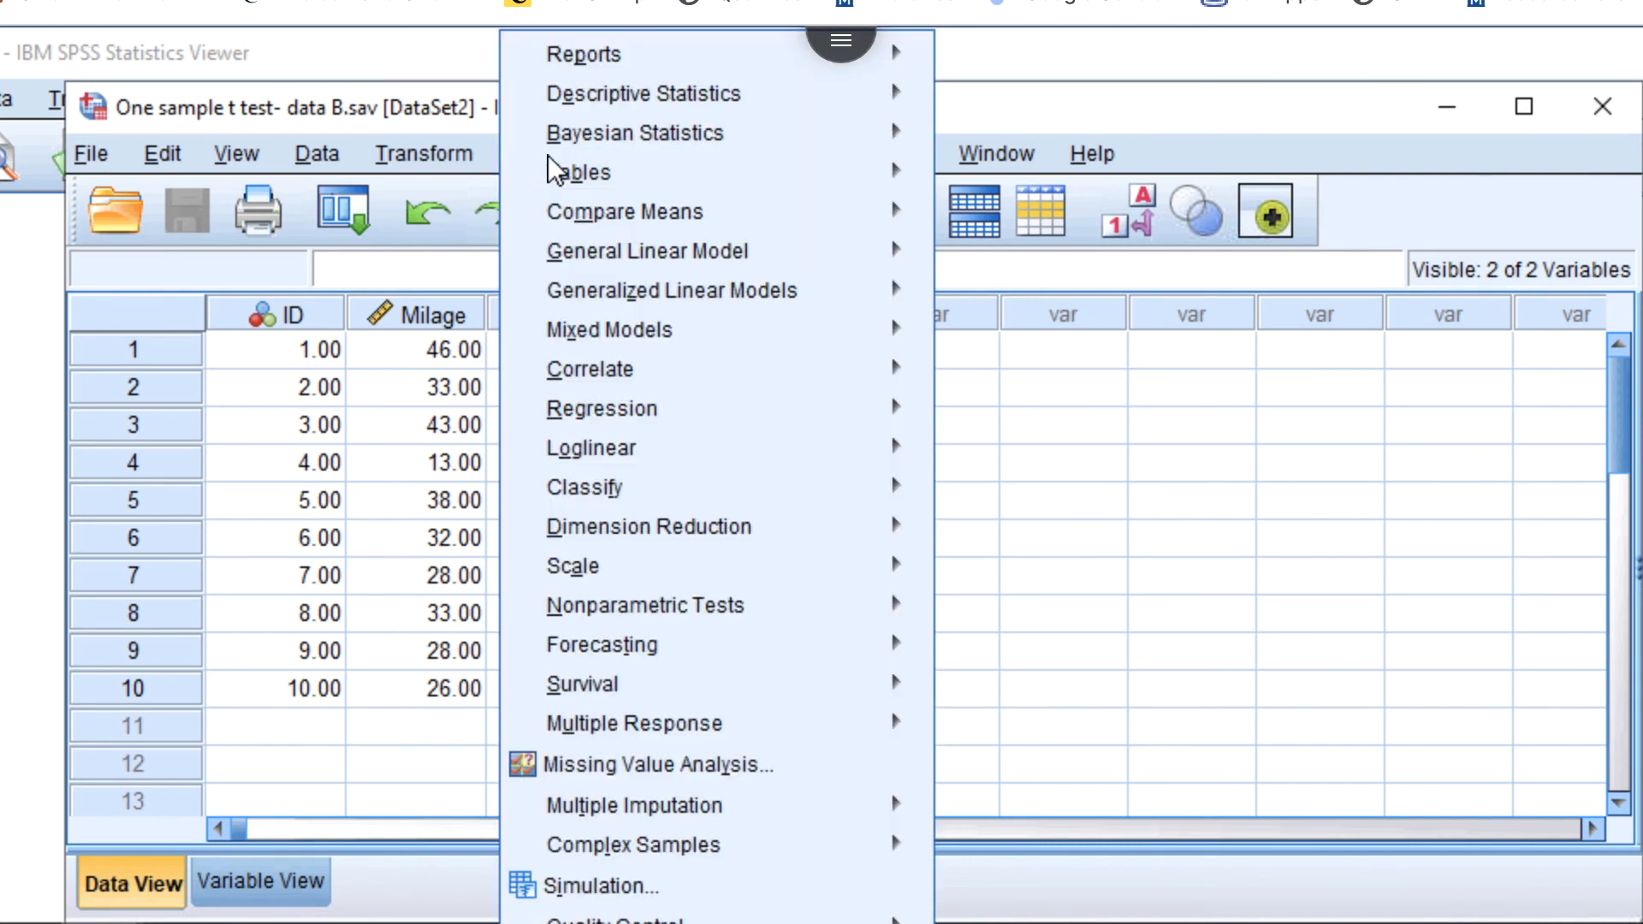
{"action": "mouse_move", "coordinate": [705, 223]}
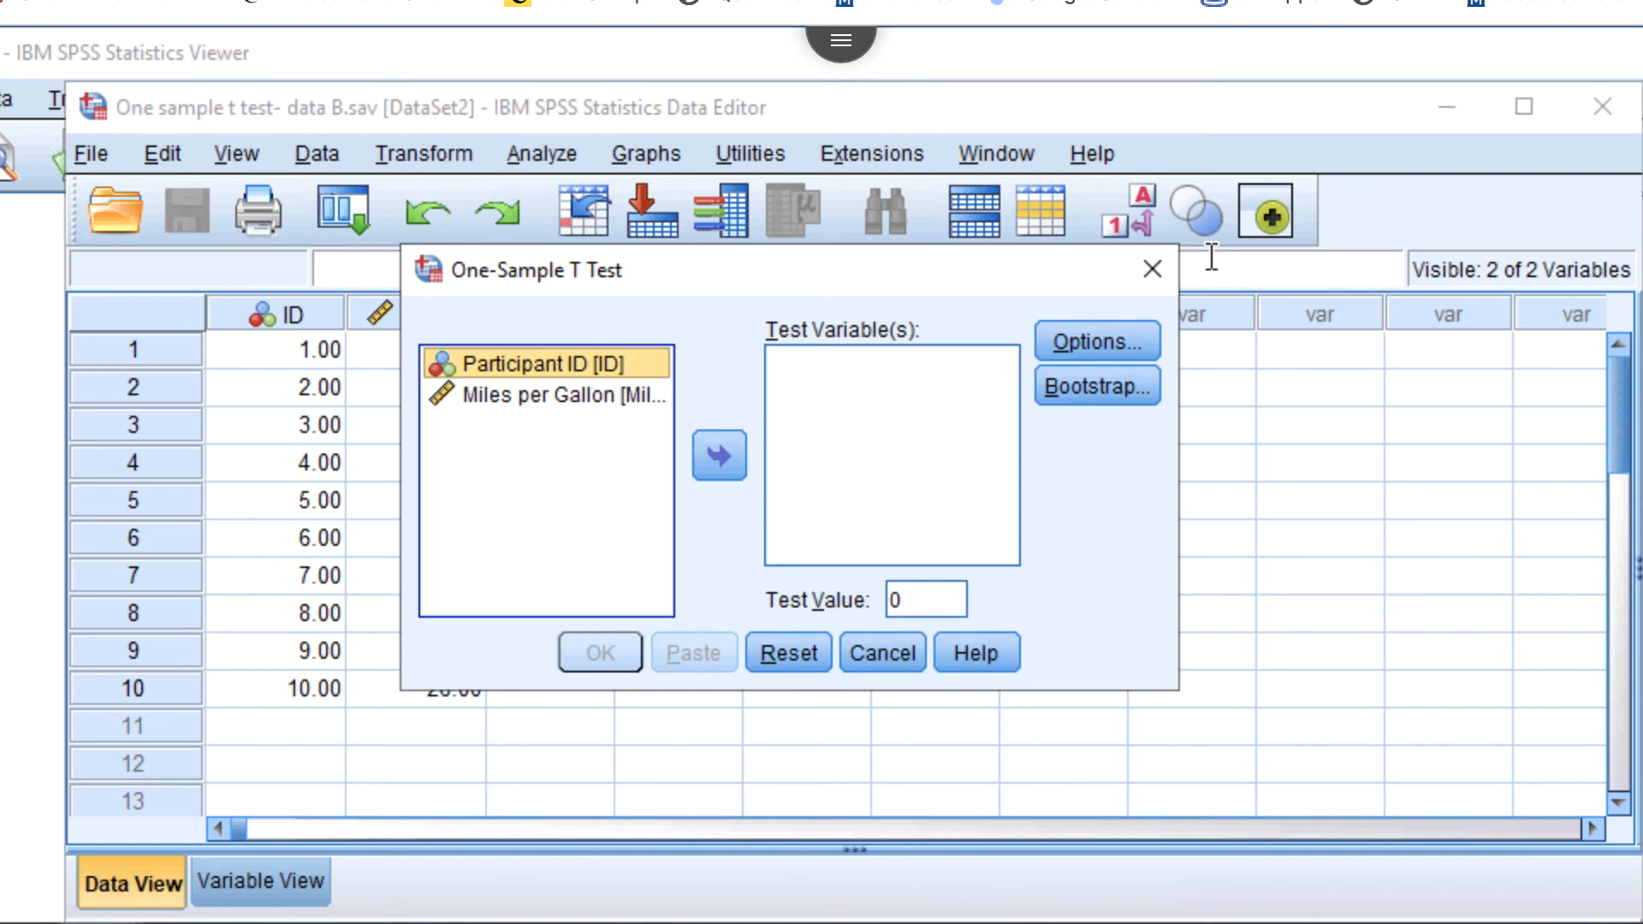
{"action": "left_click", "coordinate": [598, 395]}
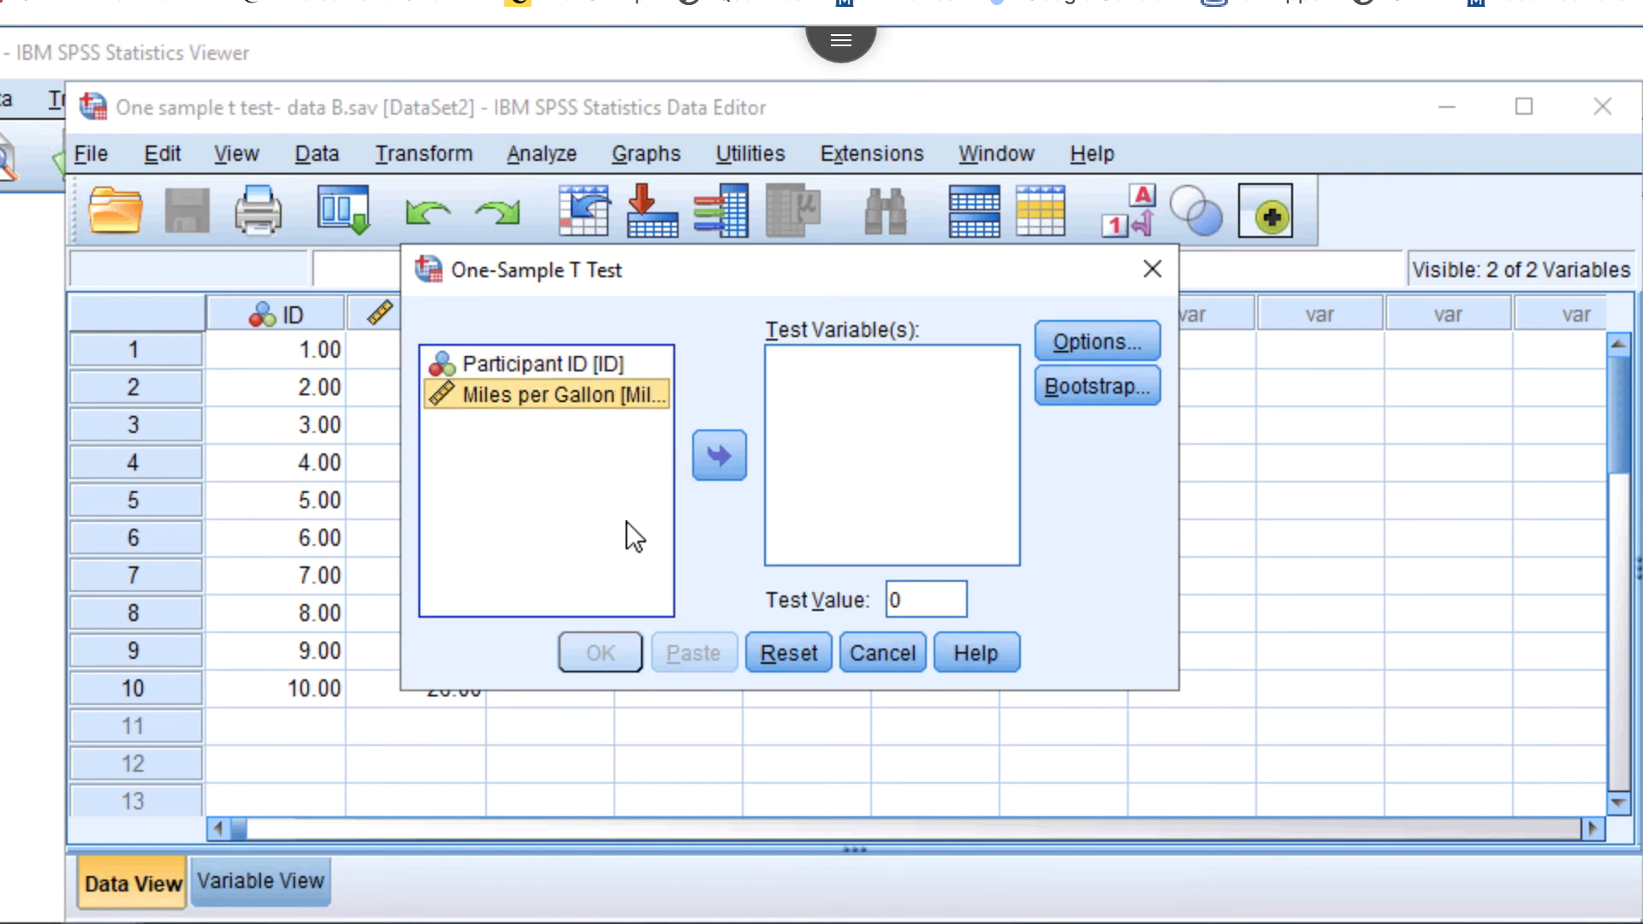
{"action": "left_click", "coordinate": [722, 457]}
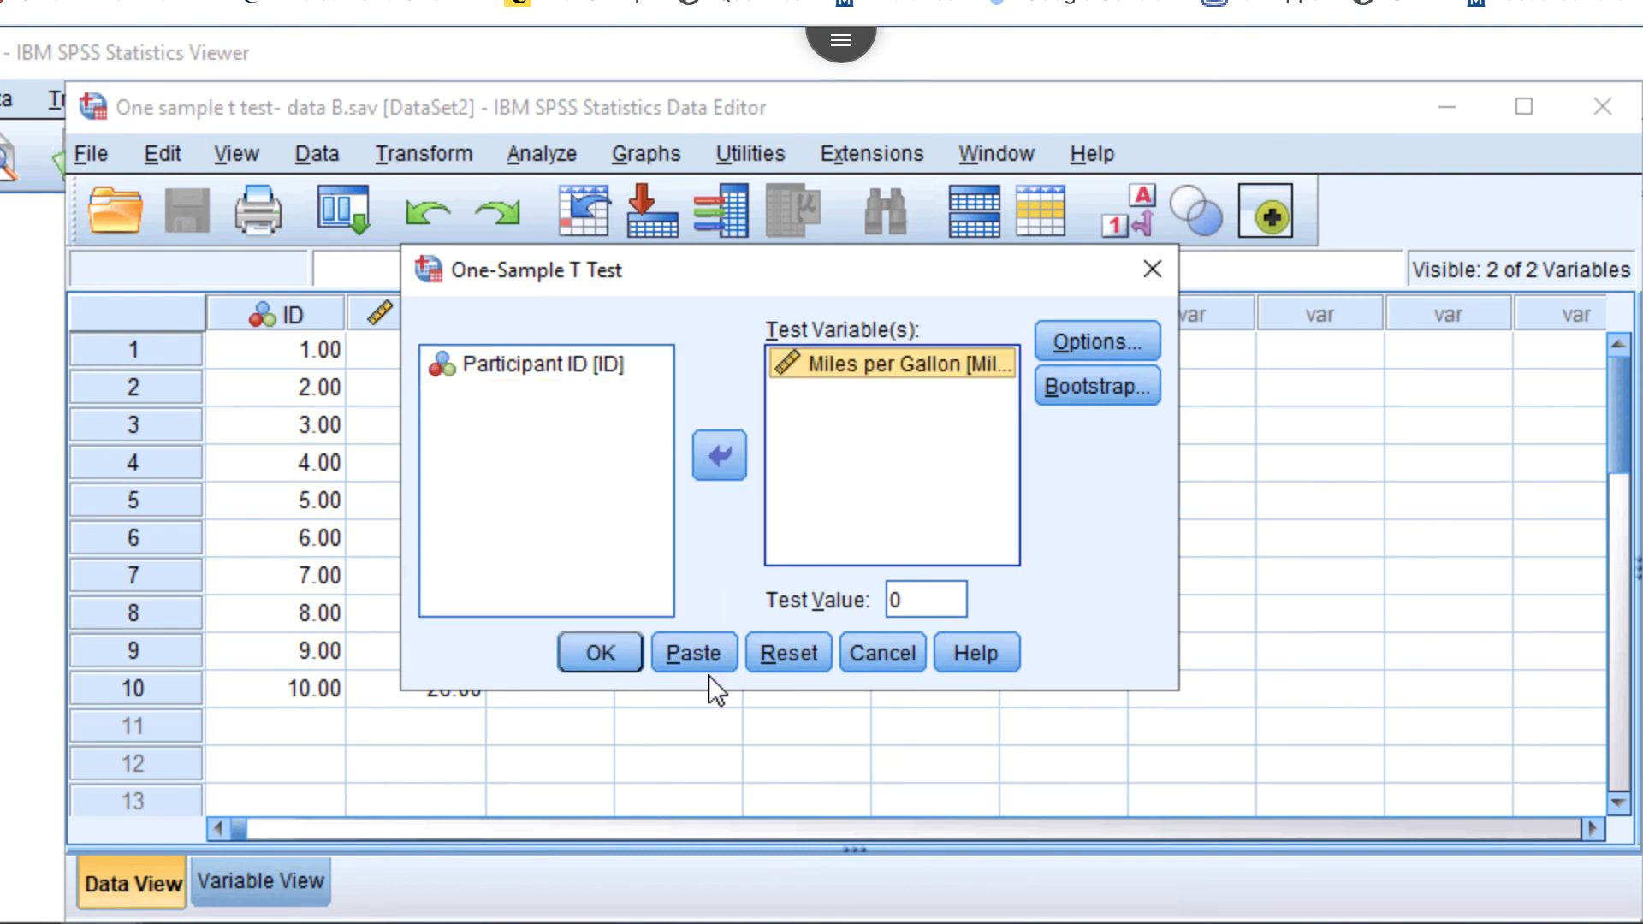
Set the test value to 46 and run the One-Sample T Test, bringing both result tables into view.
{"action": "double_click", "coordinate": [928, 596]}
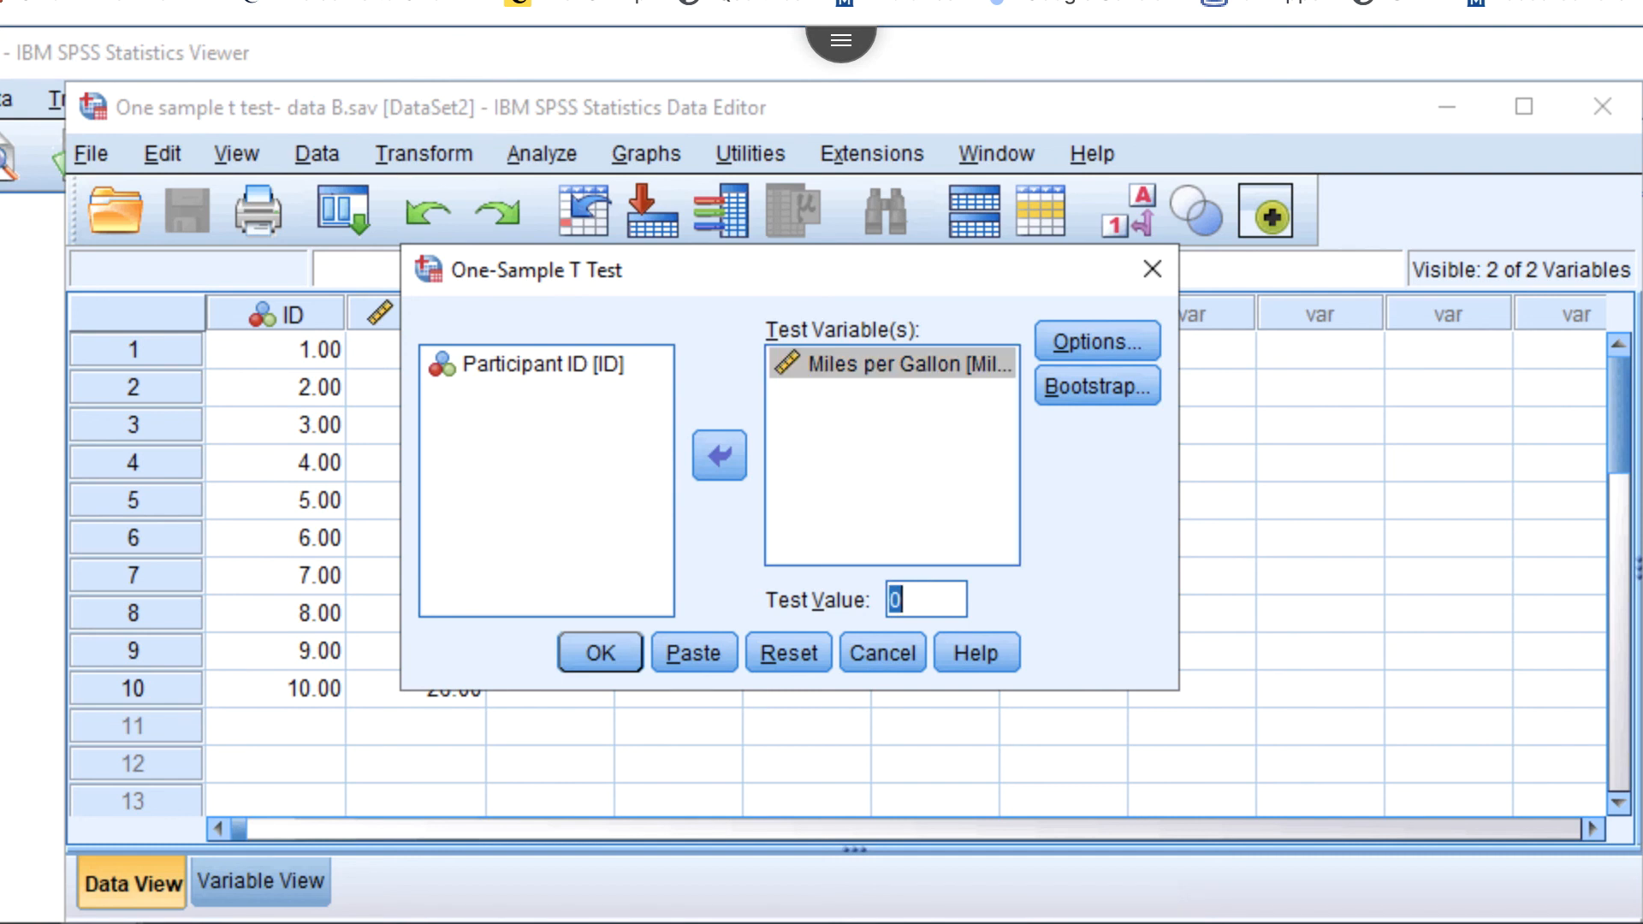
{"action": "type", "text": "46"}
{"action": "left_click", "coordinate": [612, 654]}
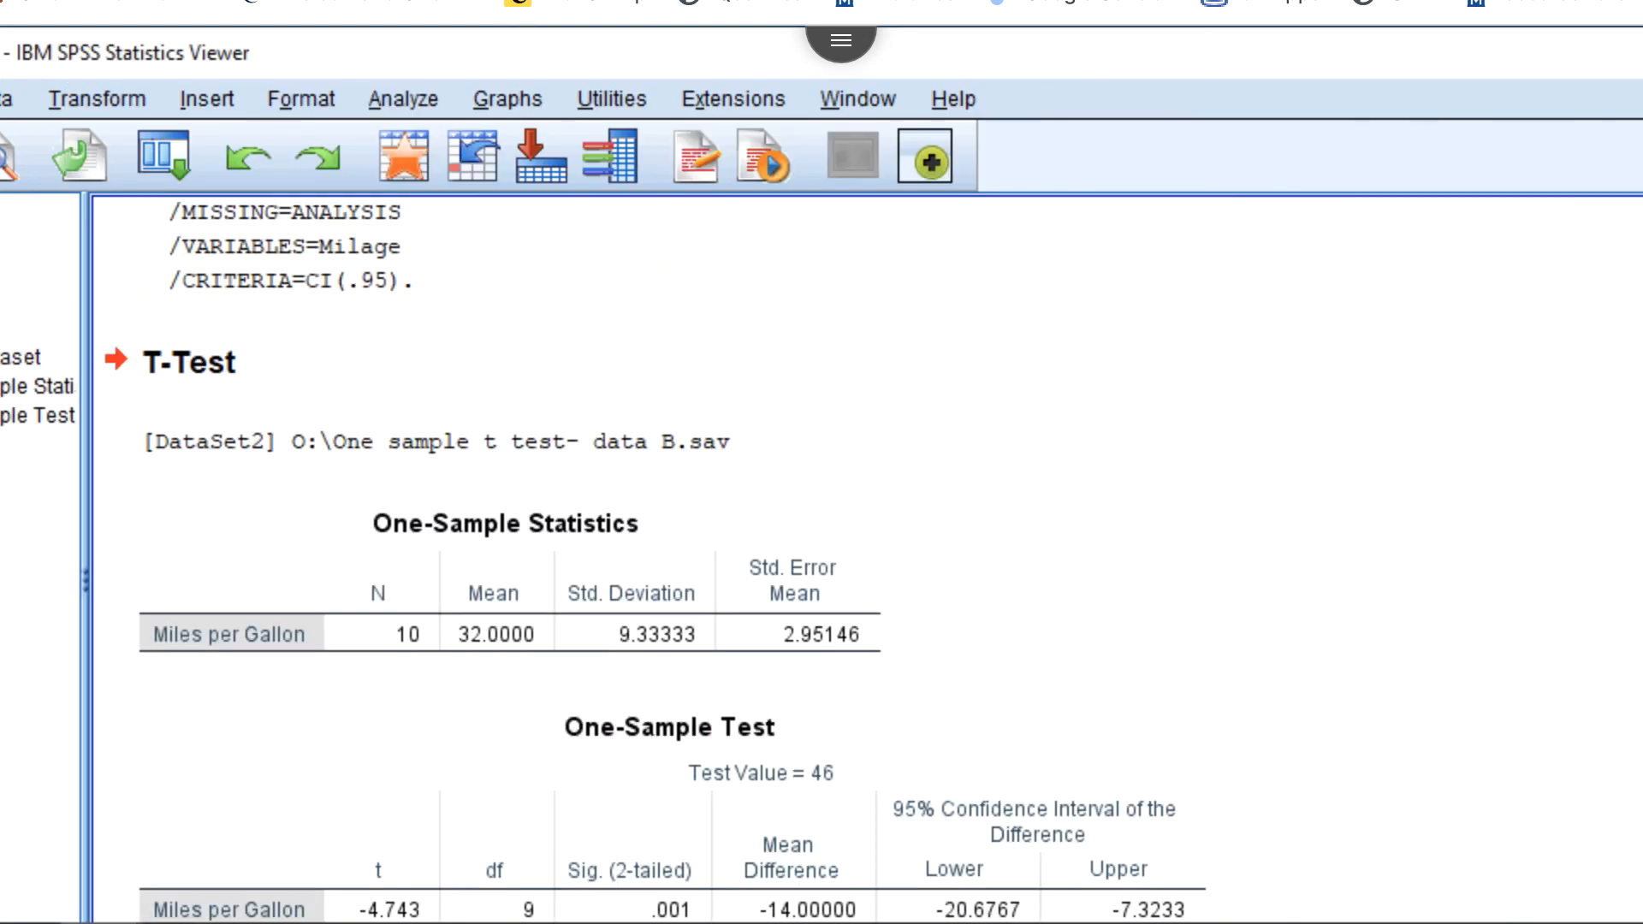
{"action": "scroll", "coordinate": [855, 556], "scroll_direction": "up", "scroll_amount": 3}
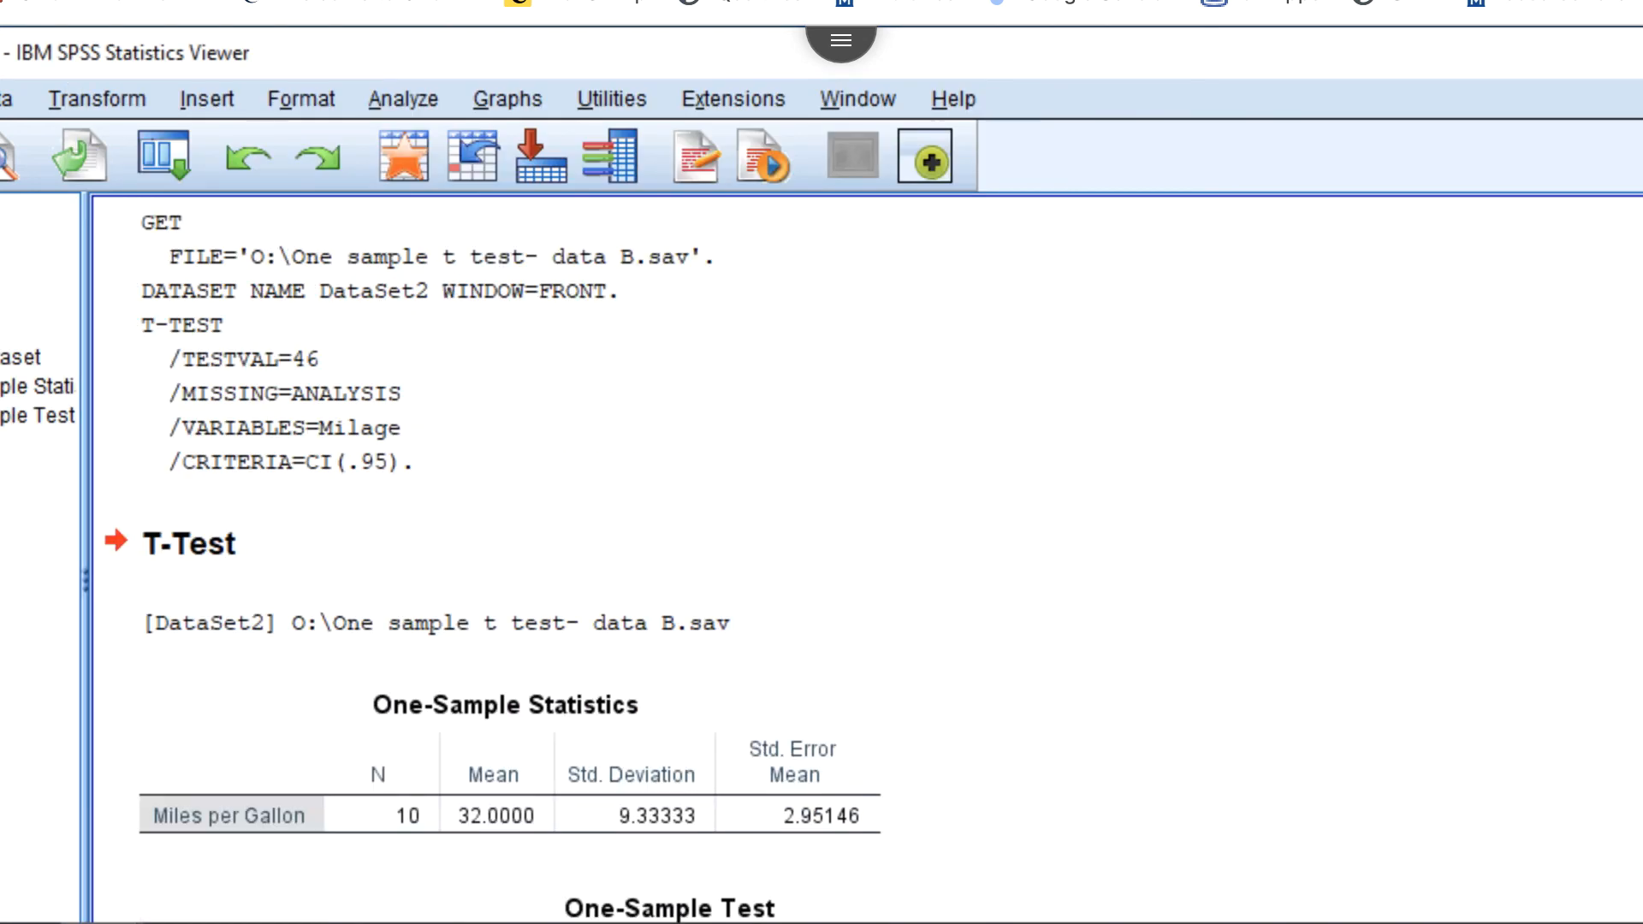
{"action": "scroll", "coordinate": [1386, 565], "scroll_direction": "down", "scroll_amount": 3}
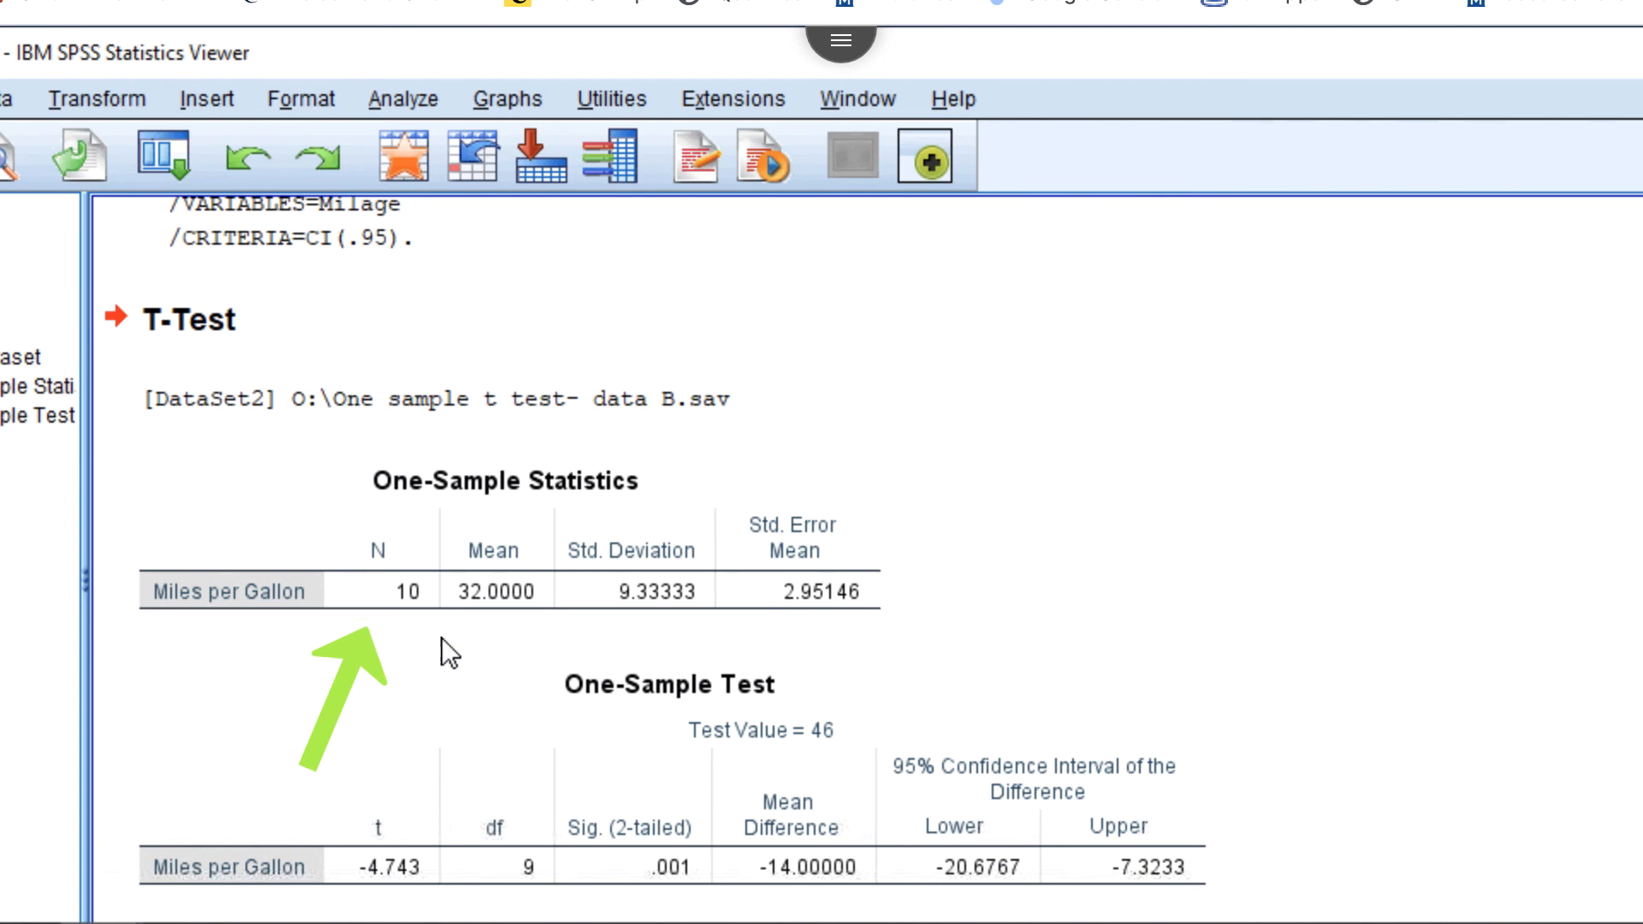